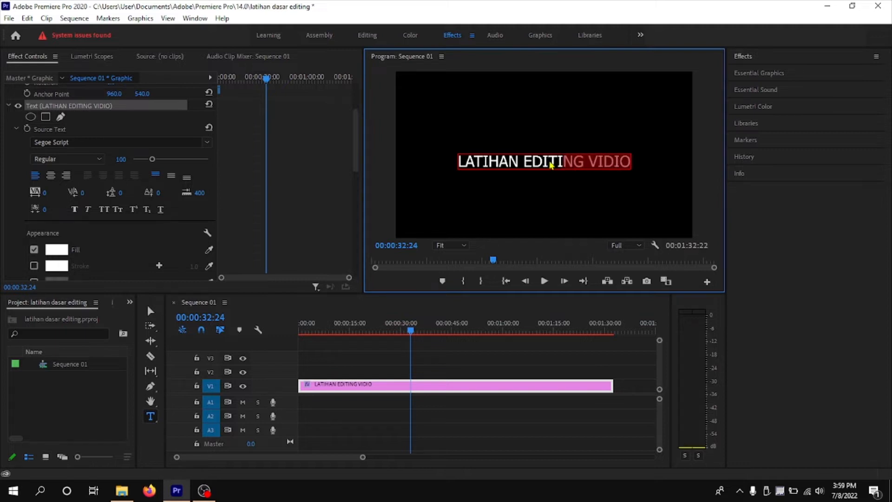
- Set the title text's font to Segoe Script with the Bold style
click(207, 142)
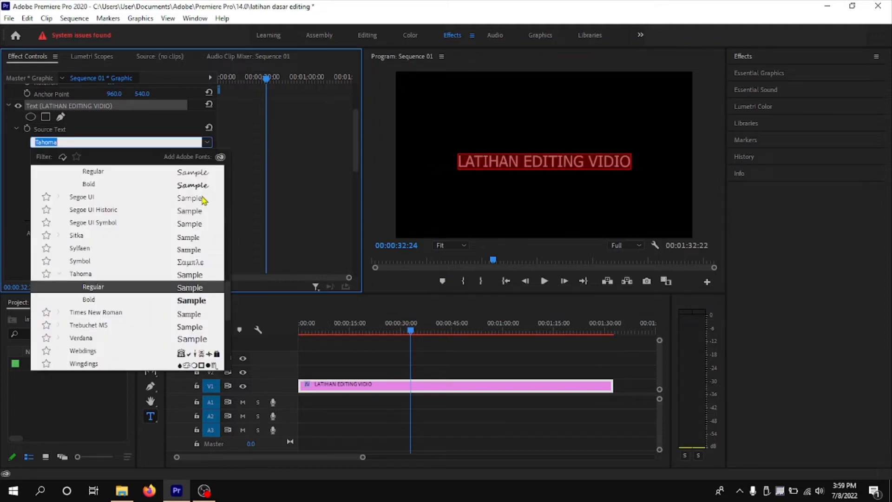
scroll(203, 199, up, 3)
scroll(203, 200, up, 10)
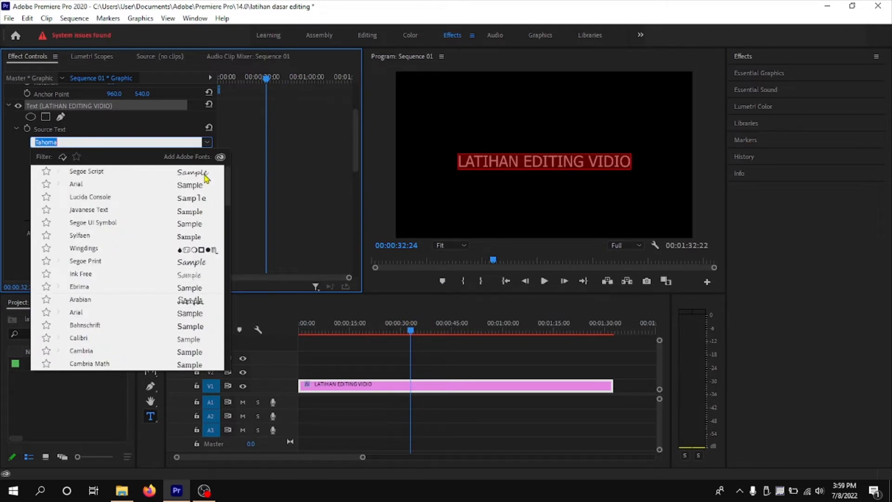
click(205, 173)
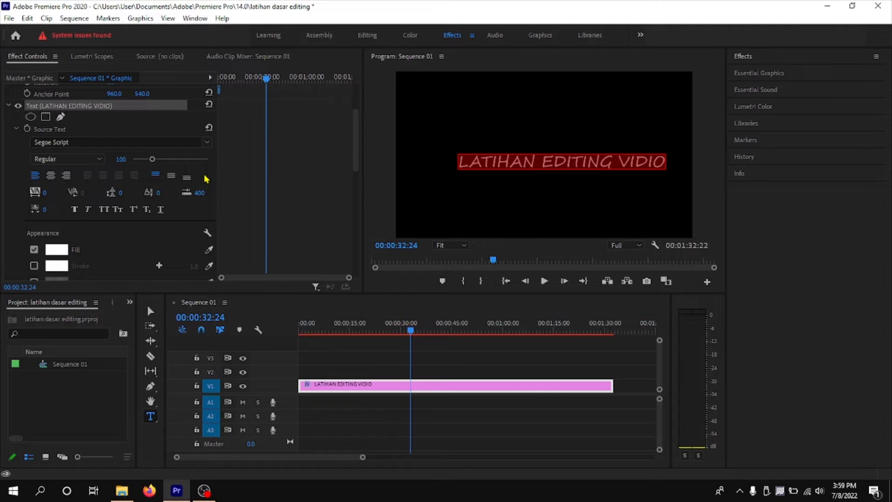
click(67, 159)
click(73, 184)
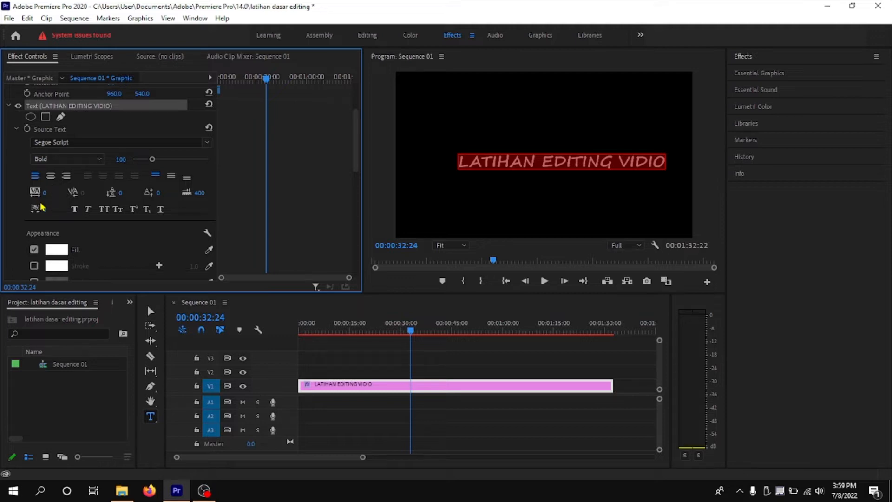
- Widen the title text's tracking to 171 and shift the text left along its horizontal position
drag(34, 191, 160, 191)
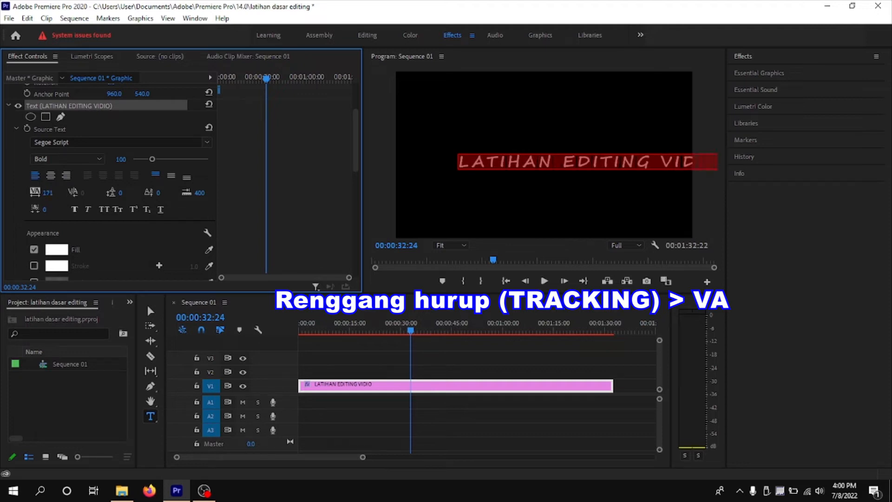
click(48, 192)
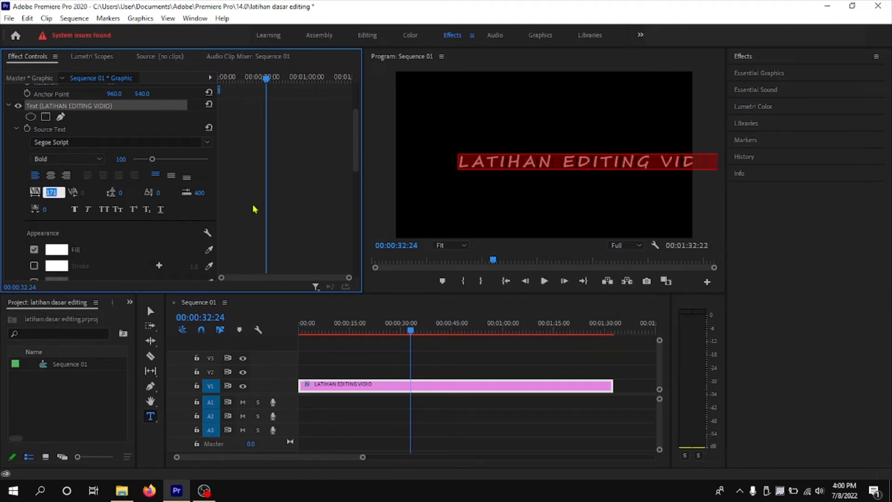
scroll(255, 209, down, 5)
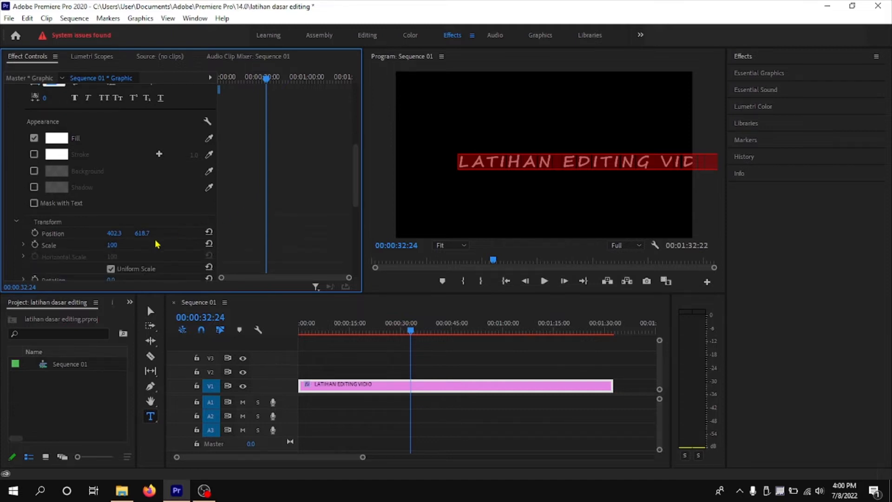
drag(114, 233, 56, 232)
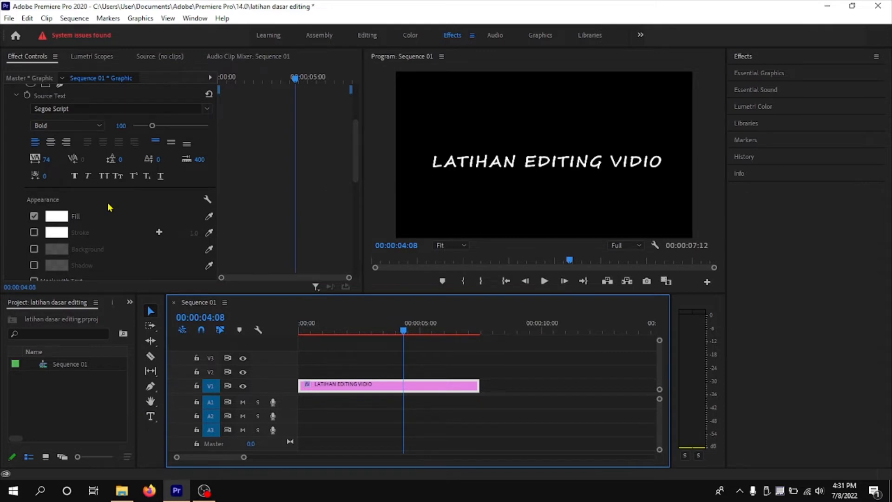
- Select the whole LATIHAN EDITING VIDIO text and enable a white FFFFFF stroke on it
scroll(108, 203, down, 1)
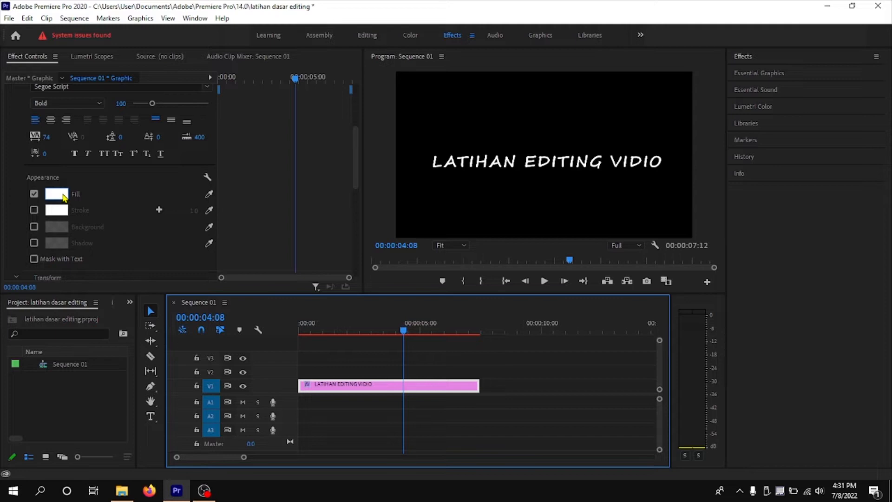
click(151, 417)
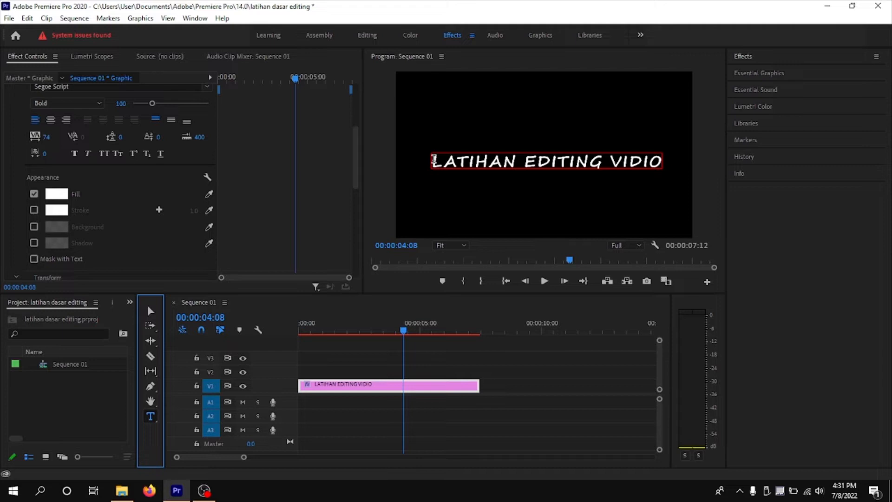
drag(433, 161, 681, 171)
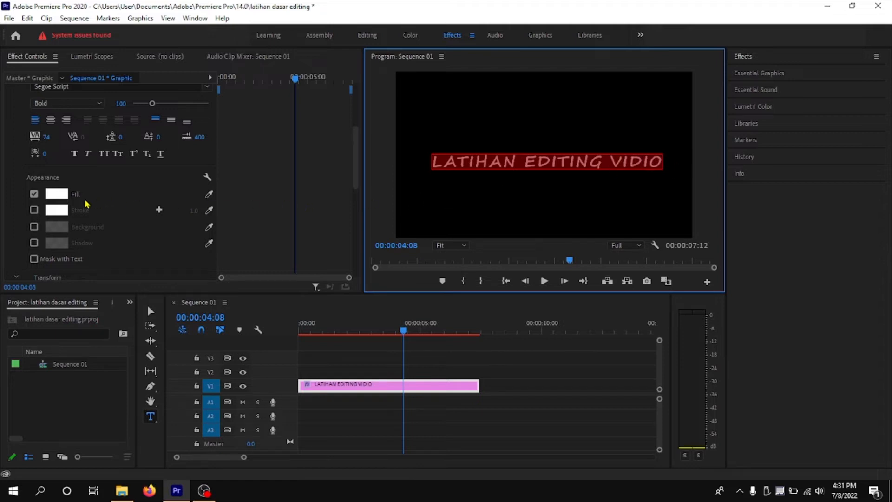
click(33, 212)
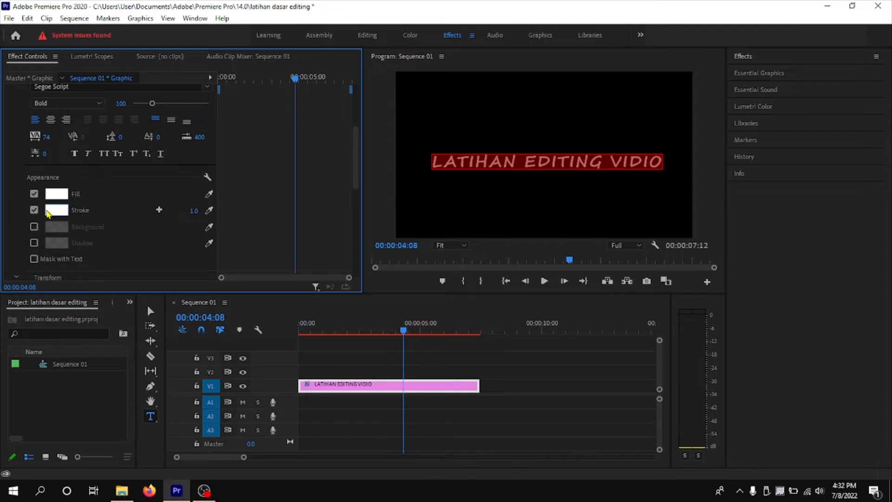
click(51, 213)
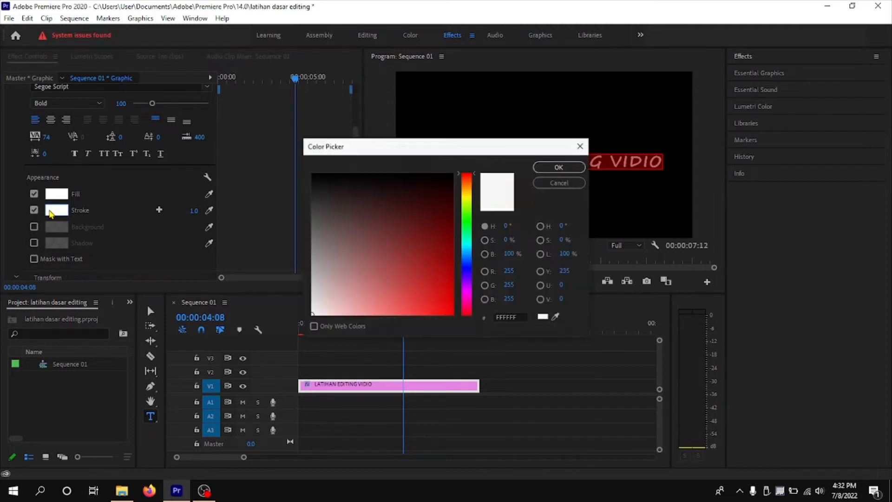
click(558, 169)
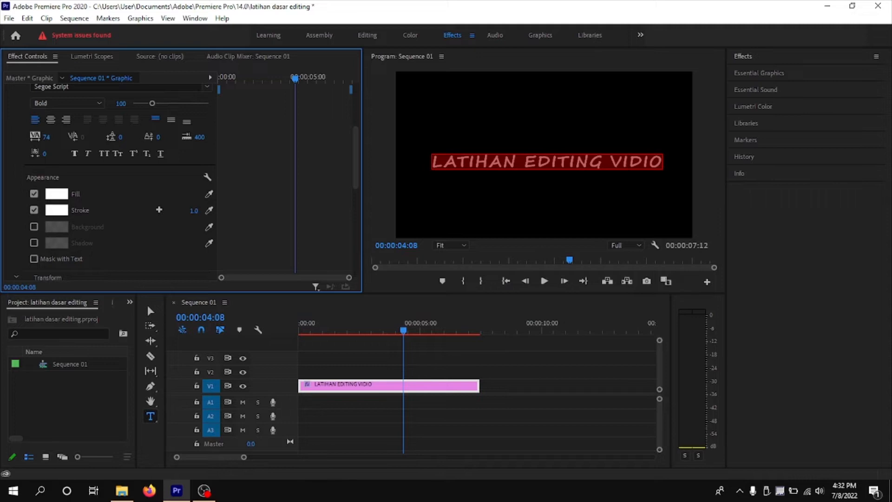
- Set the title text's stroke width to 20
drag(193, 211, 185, 246)
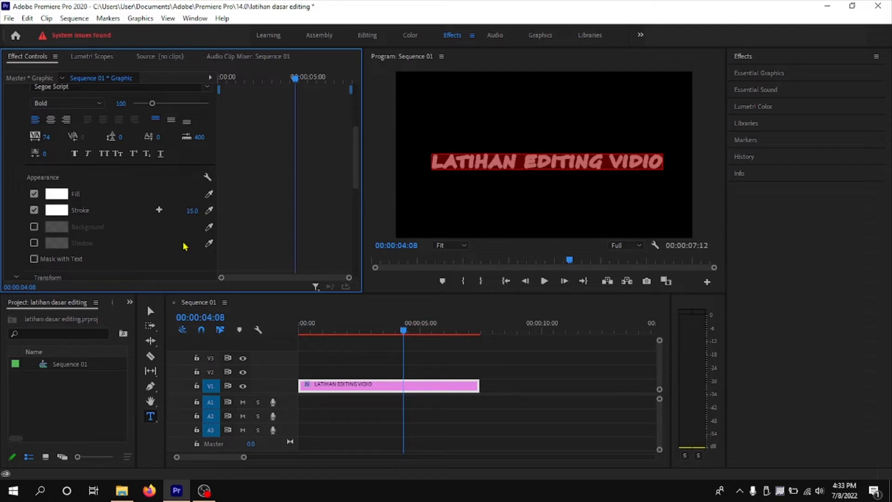
click(192, 212)
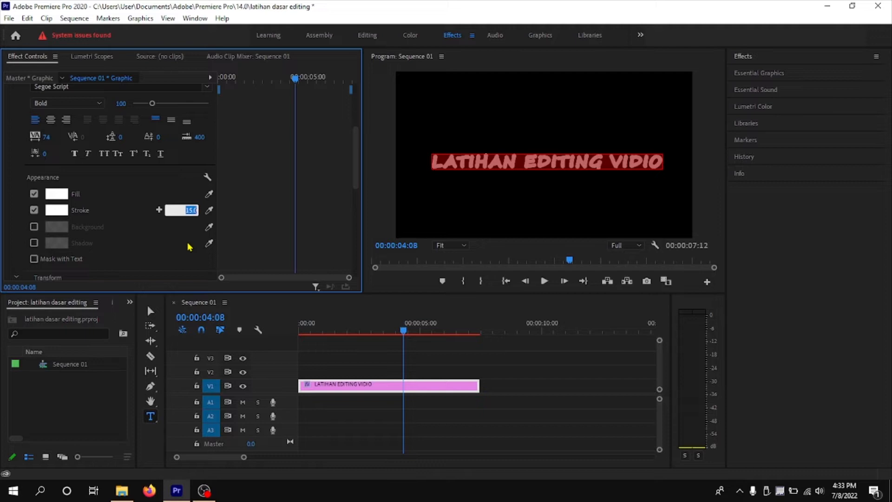
text(20)
key(Return)
- Change the title text's fill colour to near-black 0A0A0A and deselect the text
click(59, 199)
click(313, 178)
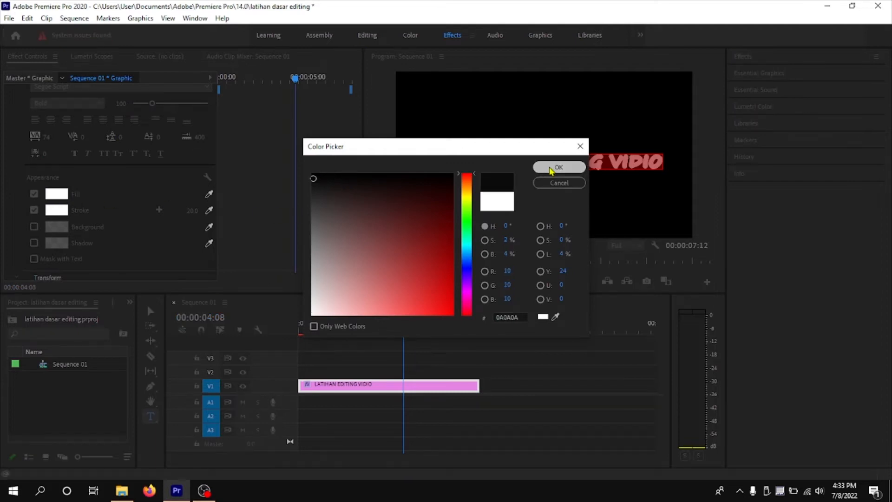
click(551, 169)
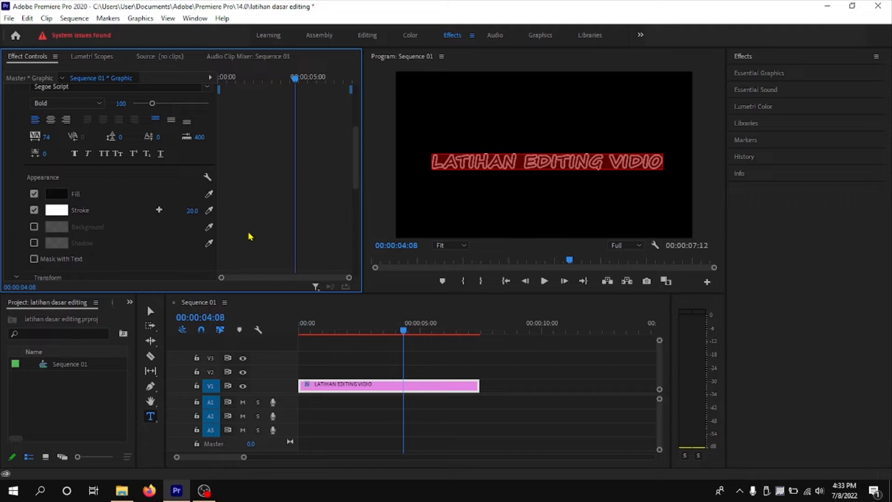
click(149, 310)
click(386, 183)
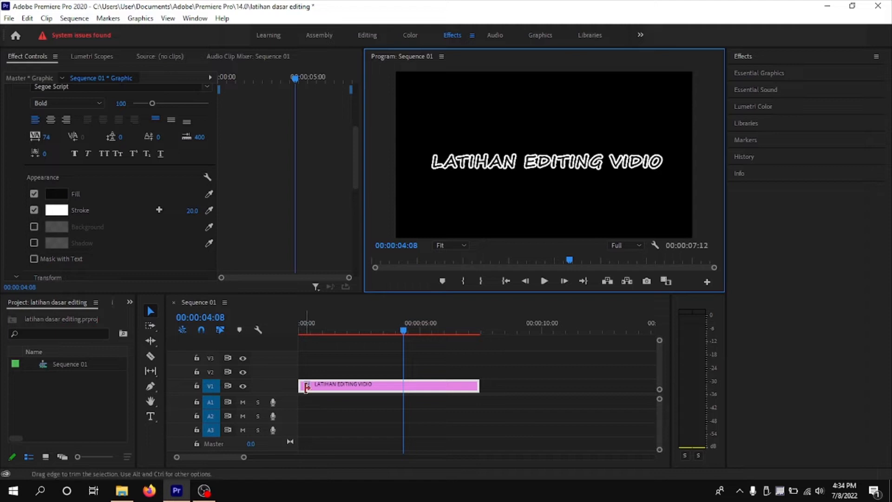
- Split the V1 title clip with the Razor tool at 00:00:01:19 and place the playhead at 00:00:01:18
drag(335, 332, 343, 331)
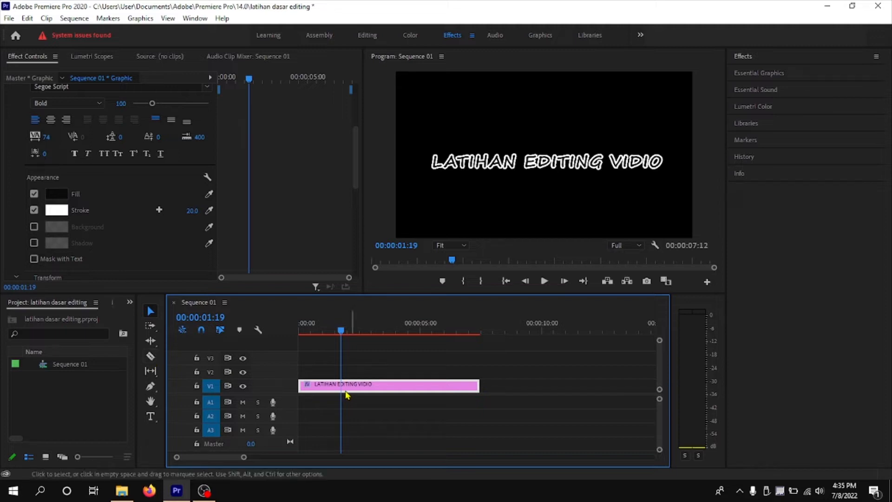
click(152, 360)
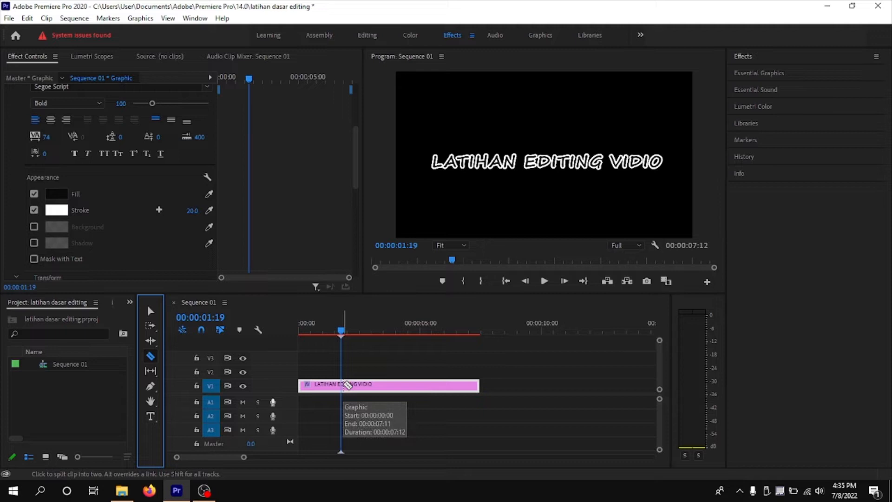
click(344, 384)
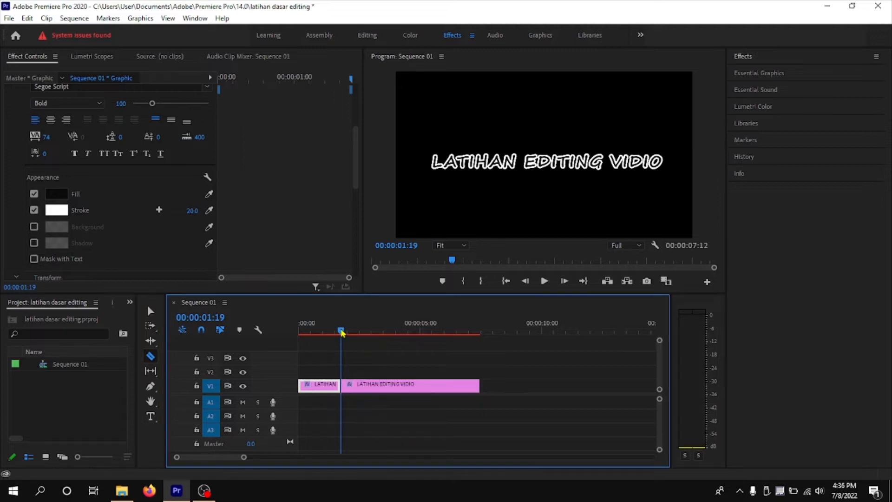
click(341, 331)
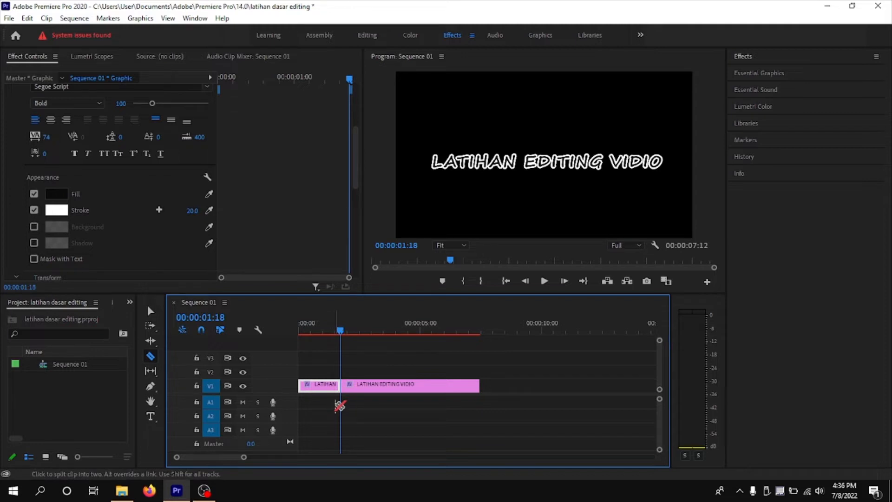
- Switch the first title clip's fill off and back on, and do the same with its stroke
key(super+plus)
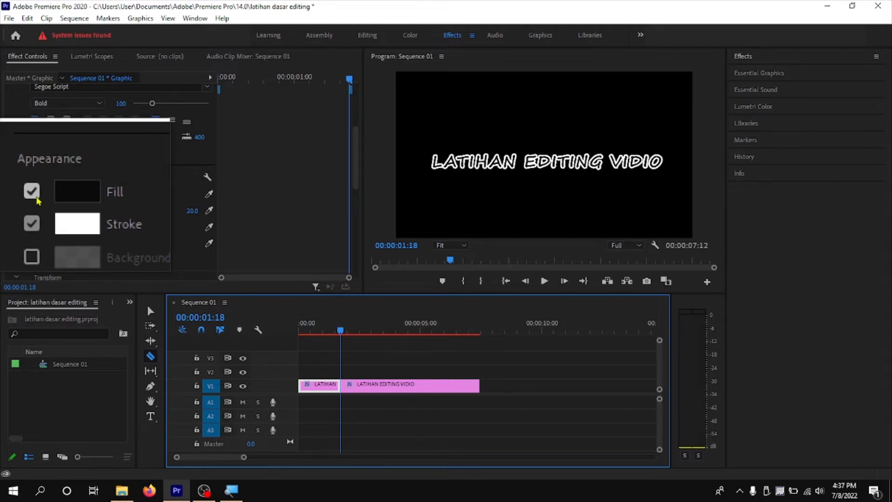
click(32, 191)
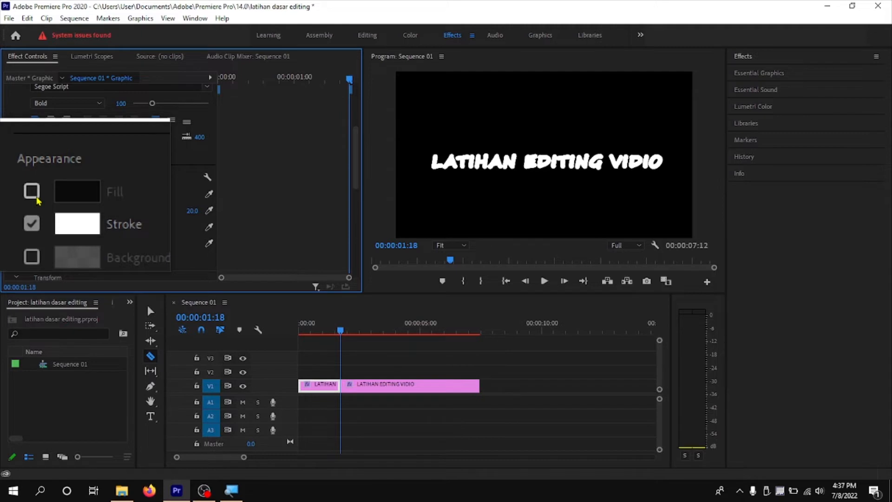
click(32, 191)
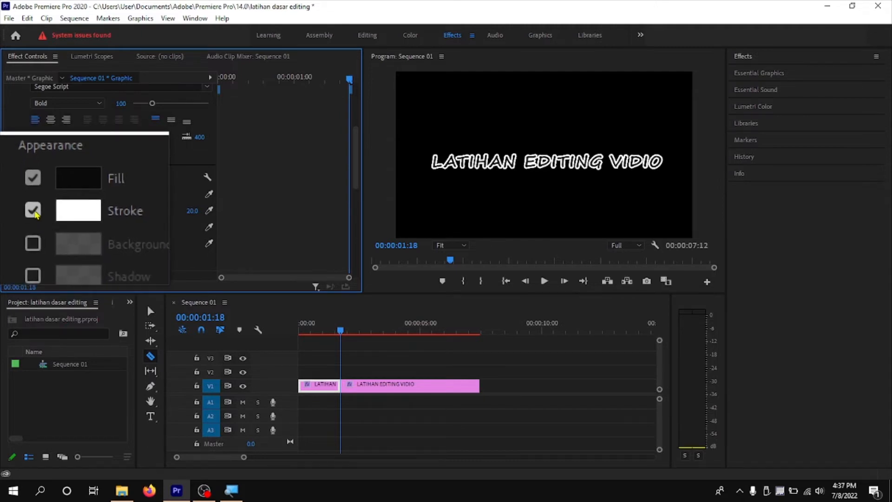
click(33, 210)
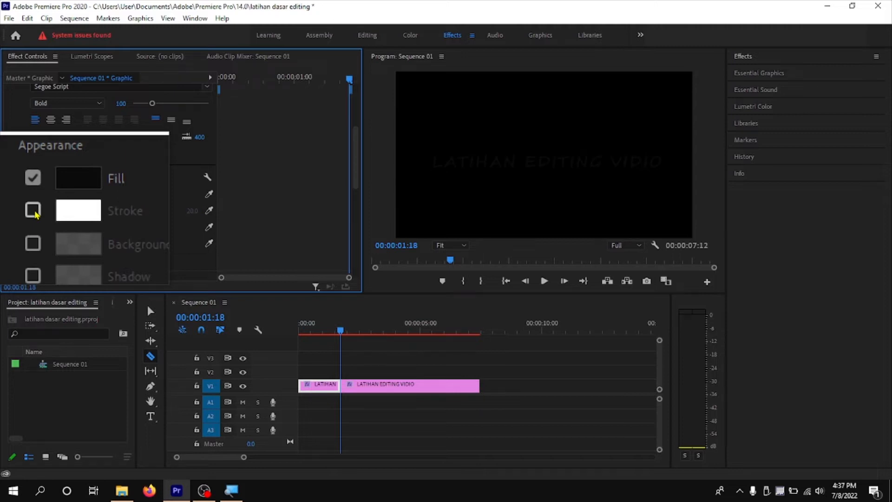
click(34, 211)
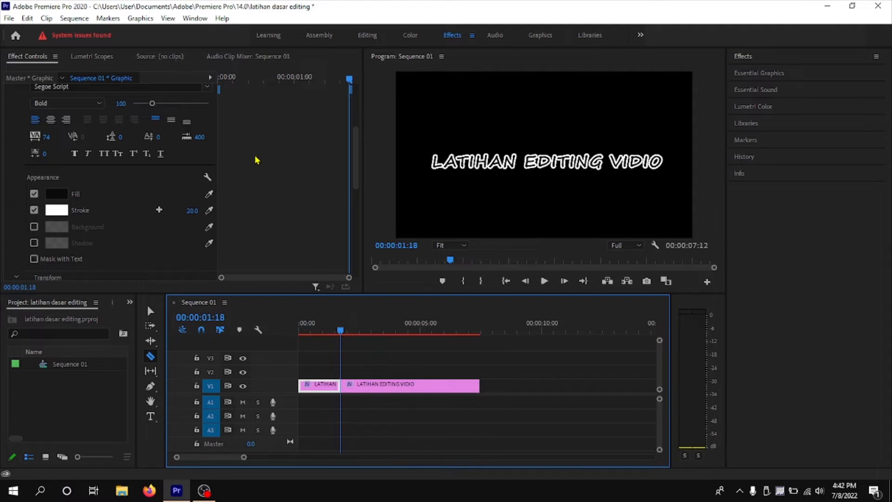
scroll(257, 161, down, 3)
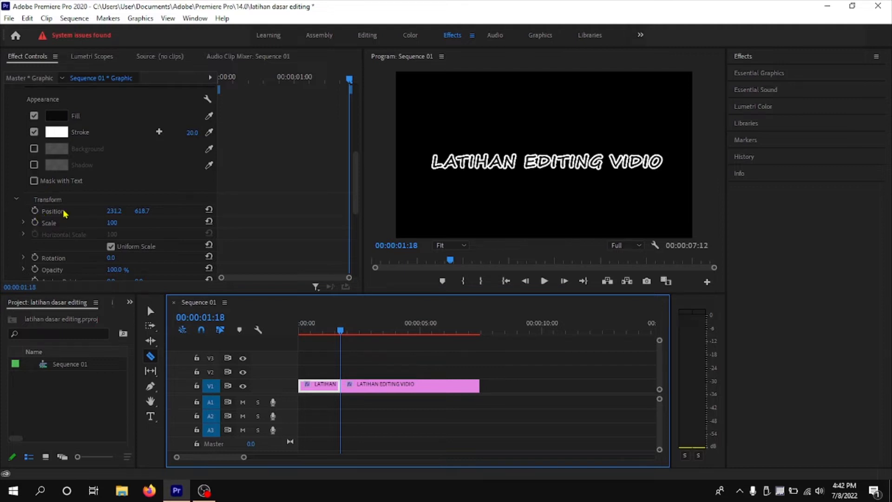
click(350, 80)
click(349, 78)
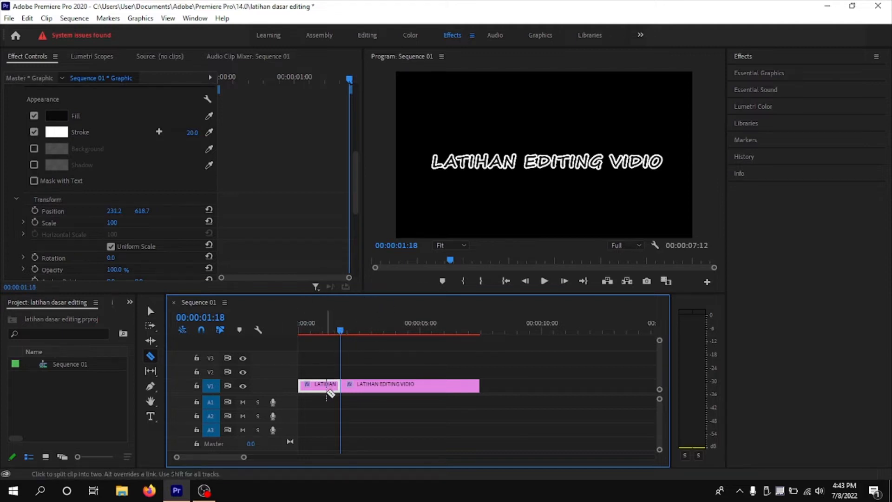
- Switch to the Selection tool and select the two V1 title clips alternately, ending on the second one
key(v)
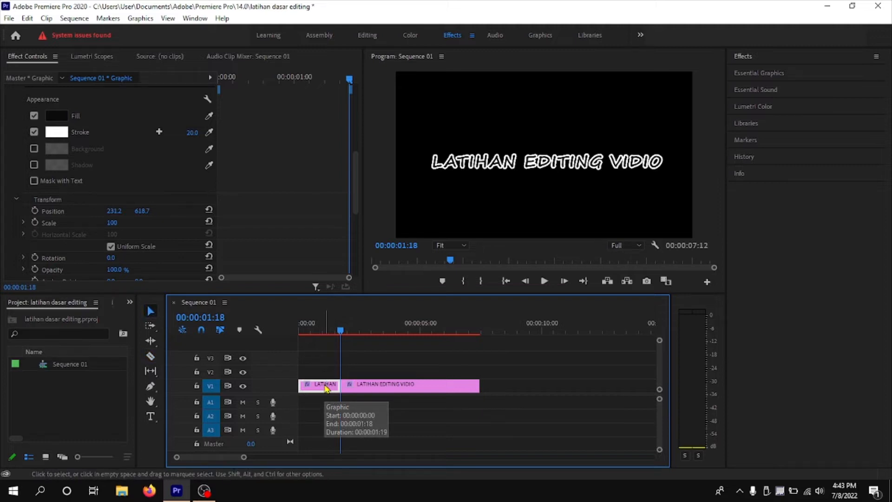
click(326, 387)
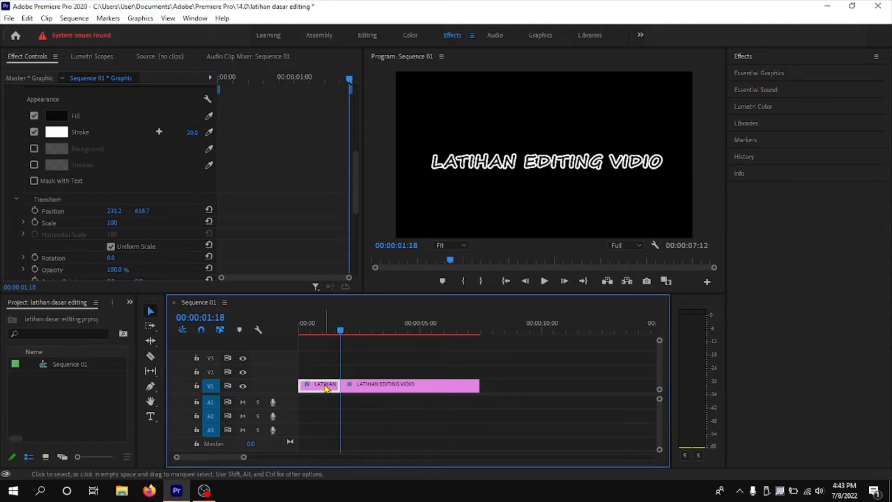
click(389, 388)
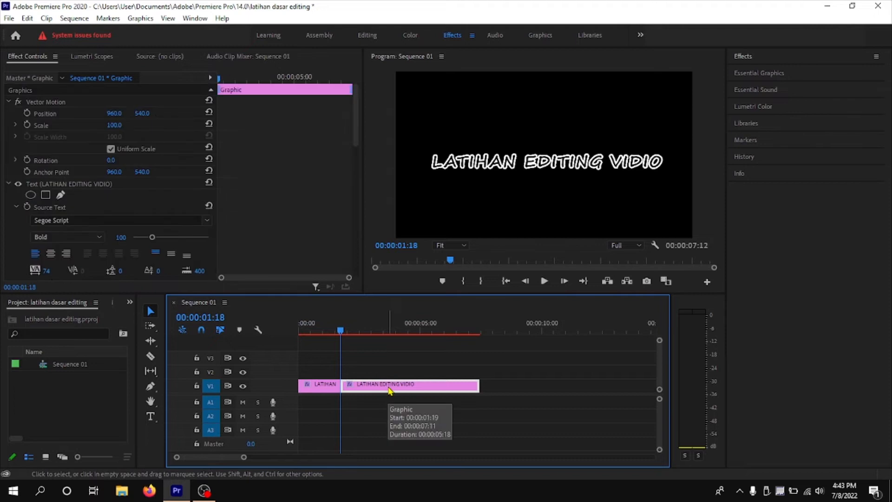
click(331, 390)
key(ctrl)
key(ctrl)
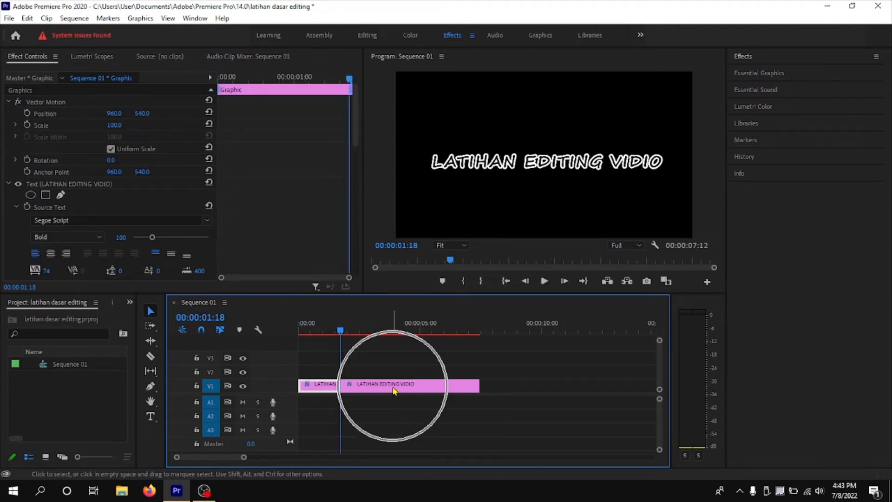
click(393, 389)
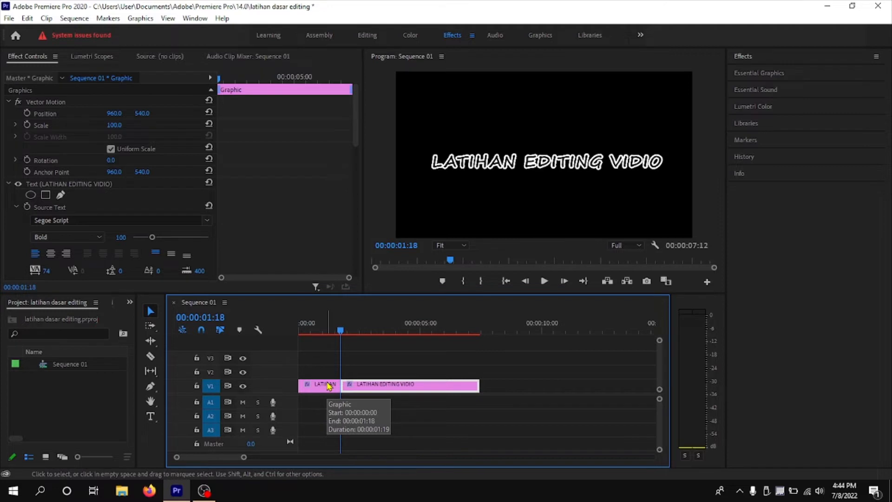
- Scrub the playhead across the title to 00:00:05:19 and select the first and second V1 clips in turn
click(317, 331)
drag(317, 332, 442, 330)
click(324, 388)
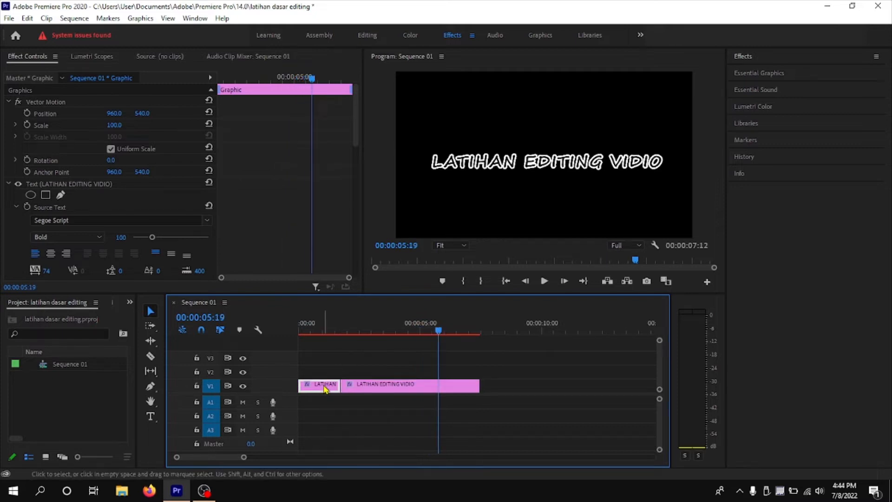
click(376, 389)
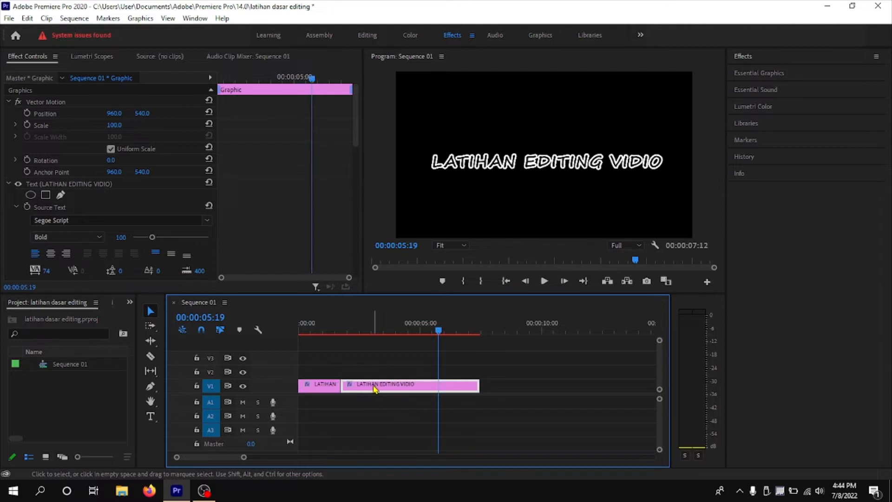
- Add Scale and Position keyframes to the first title clip at its end, 00:00:01:18
click(340, 331)
drag(340, 331, 339, 331)
drag(344, 78, 351, 79)
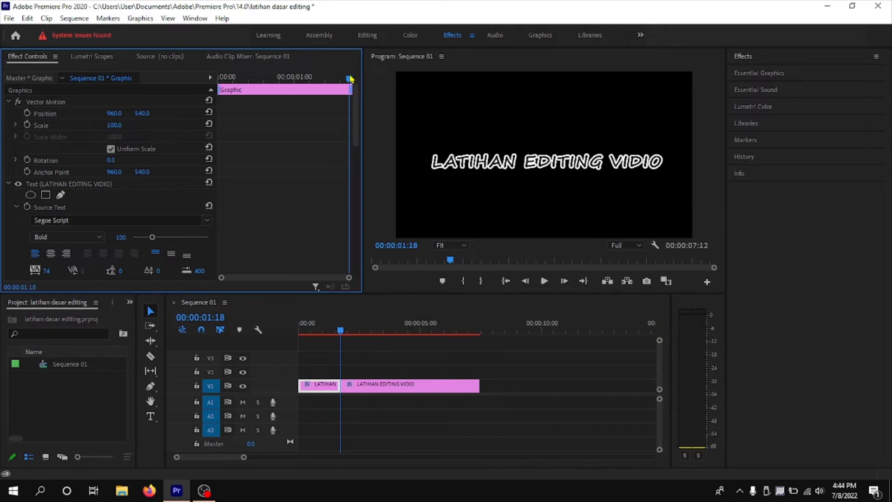
click(26, 126)
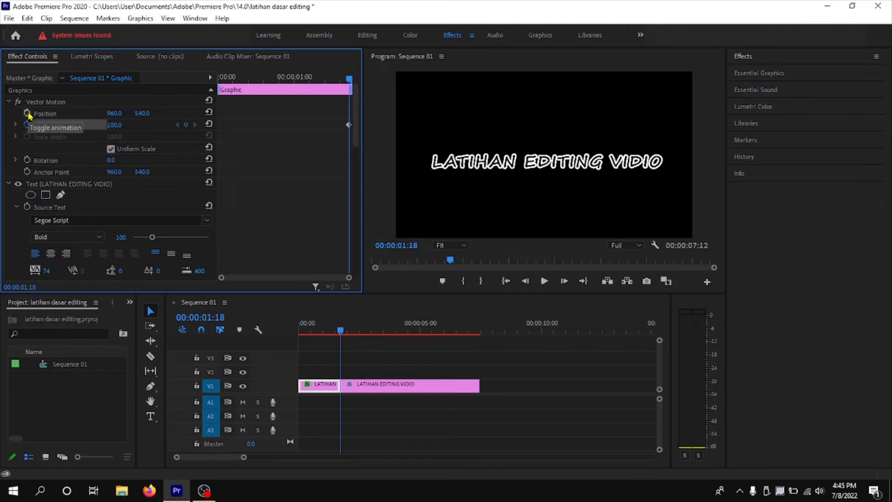
click(27, 113)
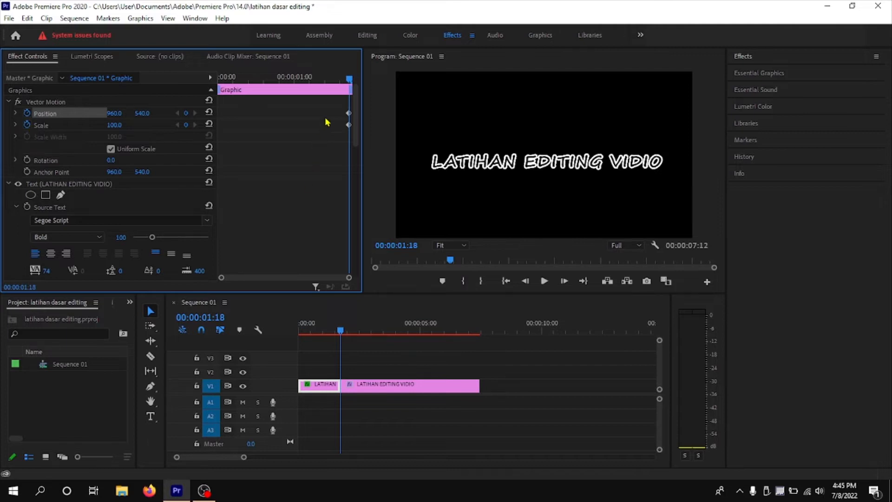
- Set the first title clip's Scale to 0 at 00:00:00:00 and return the playhead to 00:00:01:18
drag(351, 82, 221, 89)
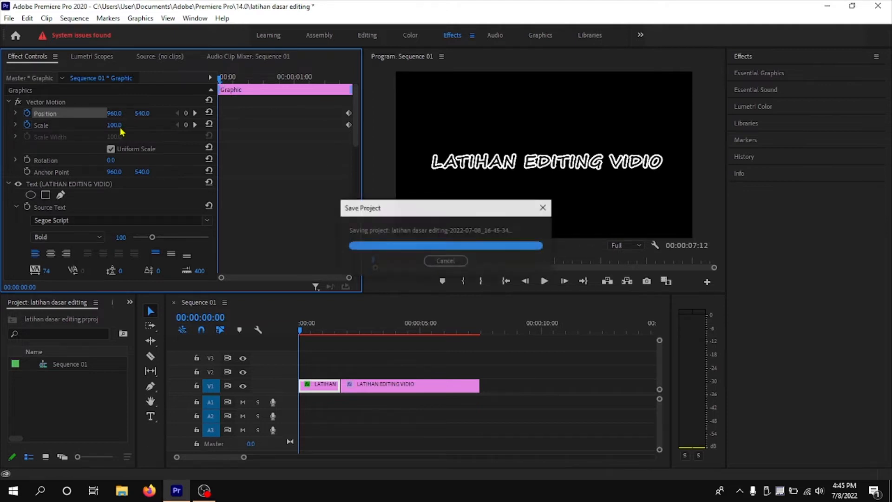
drag(114, 125, 67, 125)
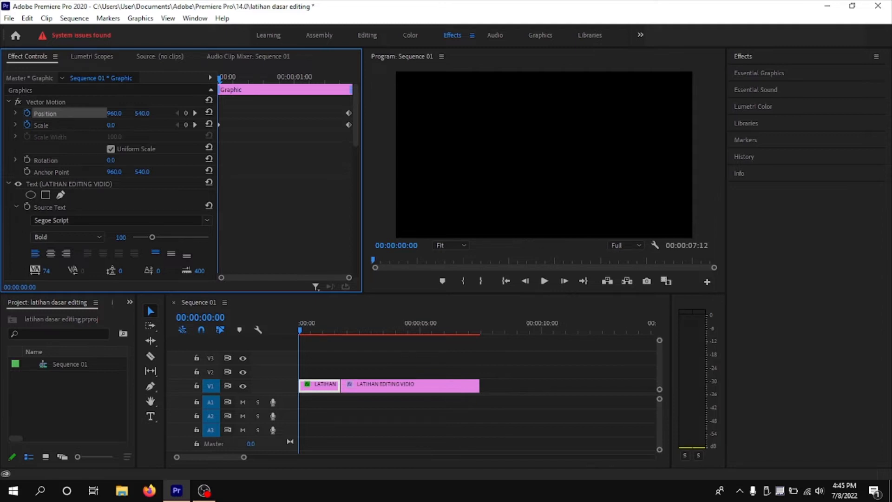
drag(221, 82, 354, 89)
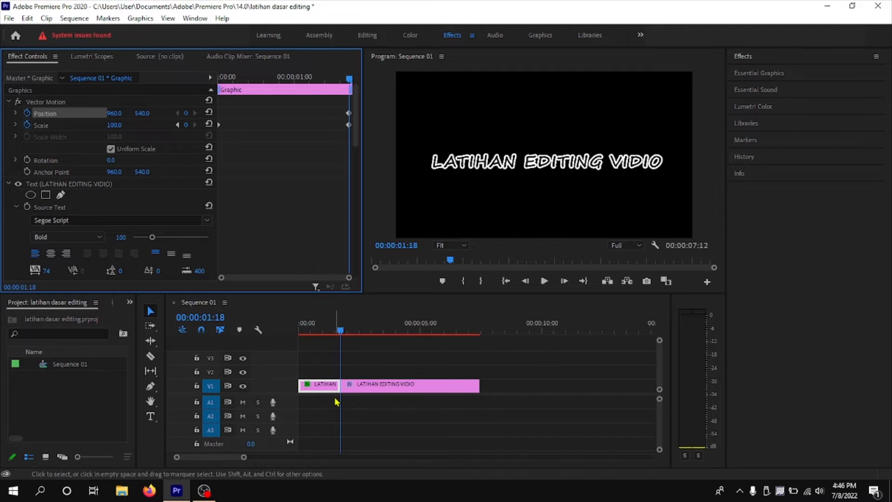
- Preview the title's zoom-in by scrubbing from the sequence start through the first clip and on into the second
click(320, 388)
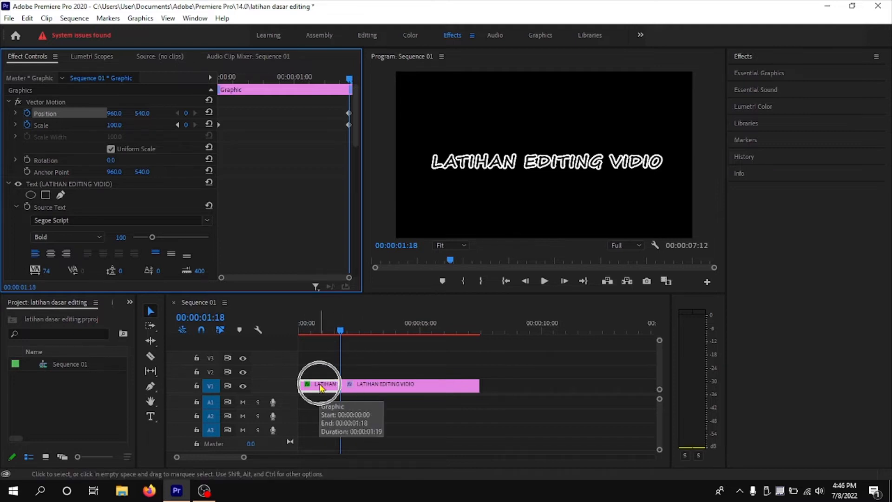
click(389, 385)
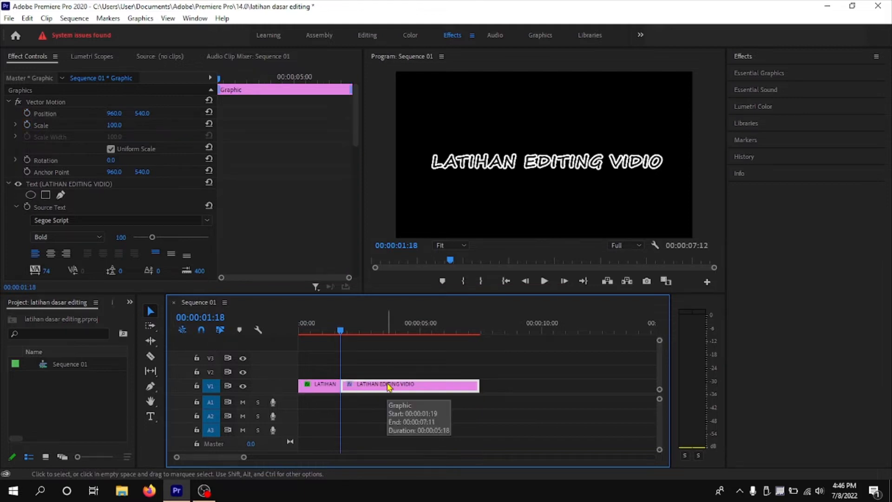
click(303, 330)
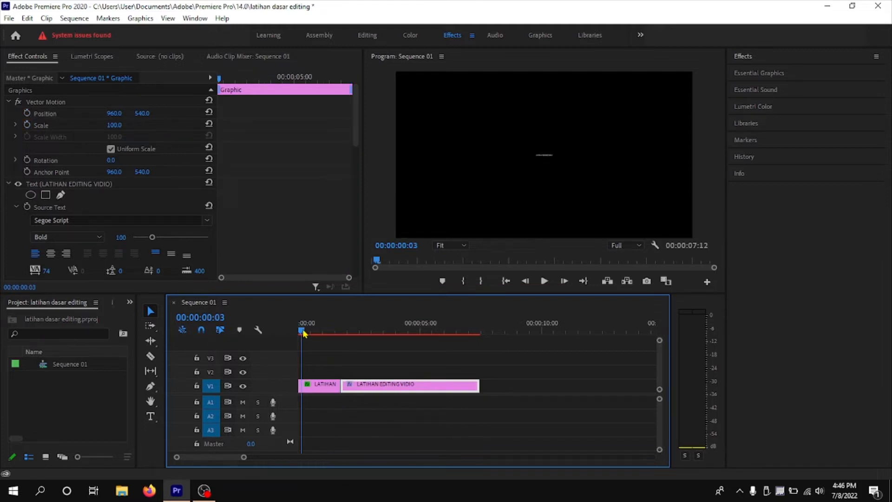
drag(303, 333, 459, 333)
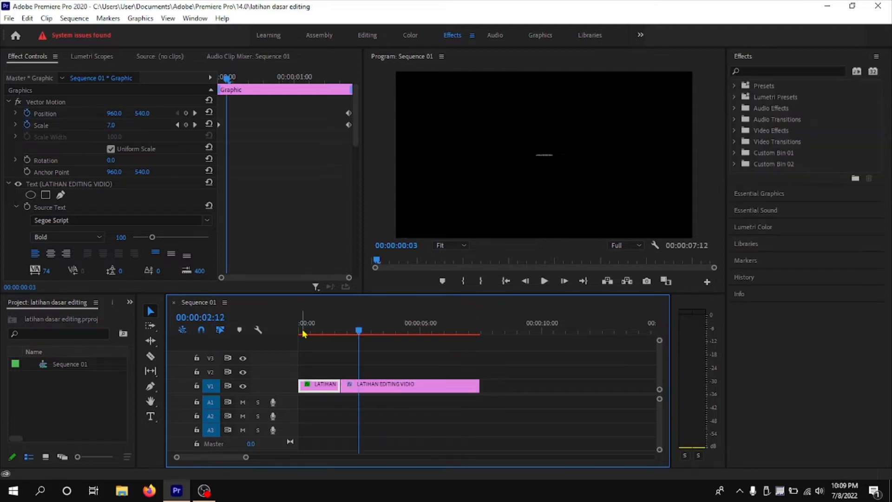
drag(301, 333, 341, 333)
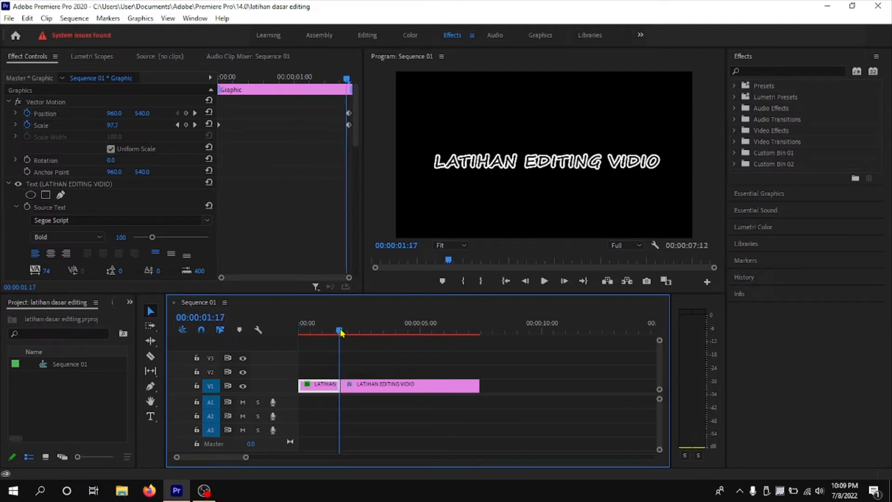
click(339, 385)
drag(341, 331, 420, 333)
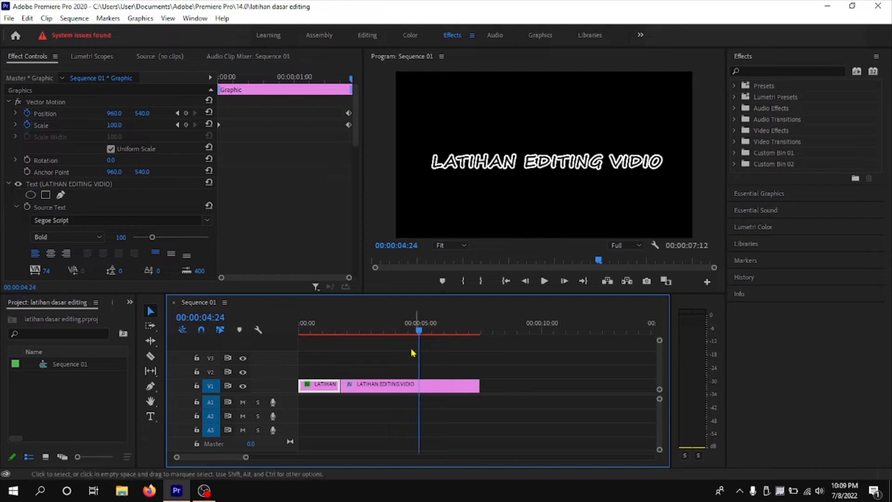
- Apply the Cube Spin video transition from 3D Motion to the start of the second V1 title clip
click(396, 387)
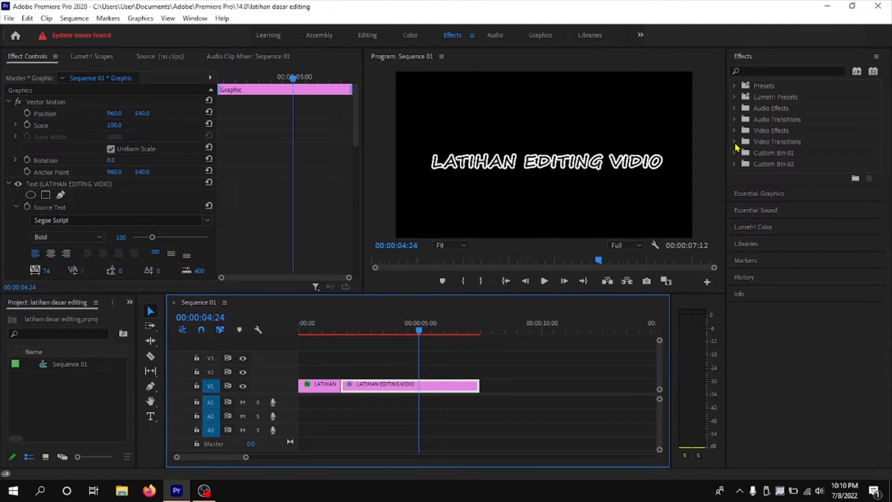
key(super+plus)
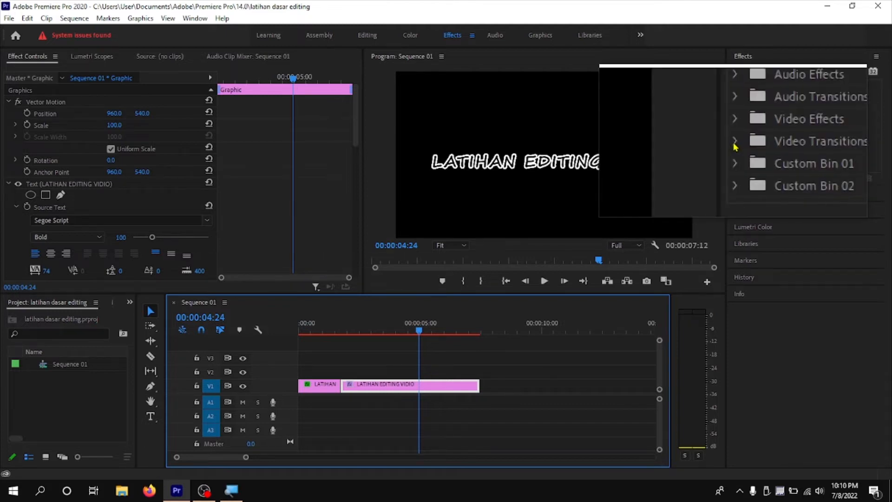
click(735, 144)
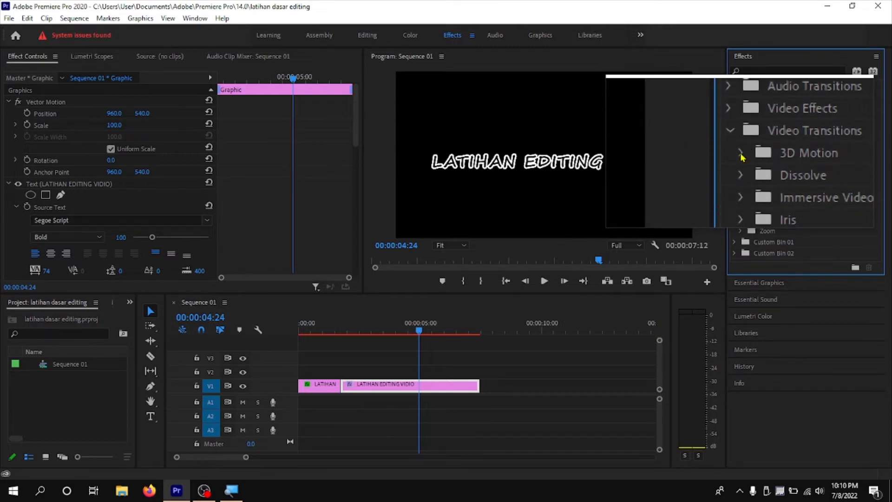
click(742, 159)
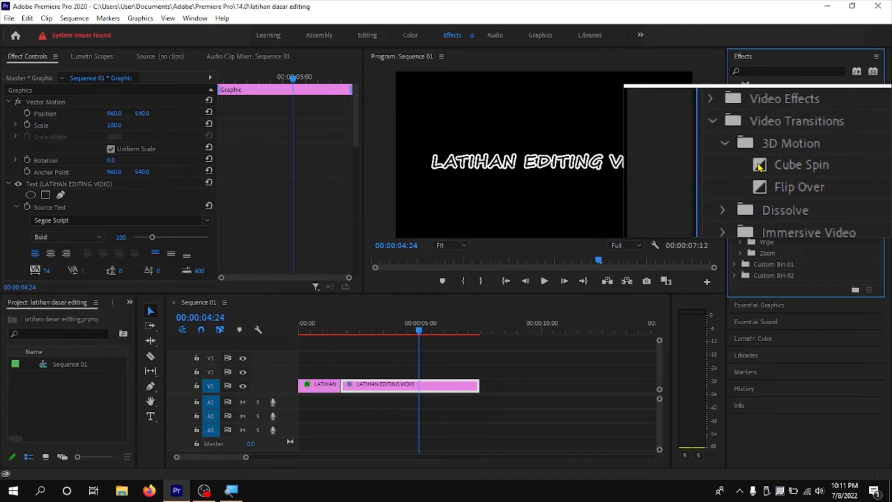
drag(760, 166, 358, 389)
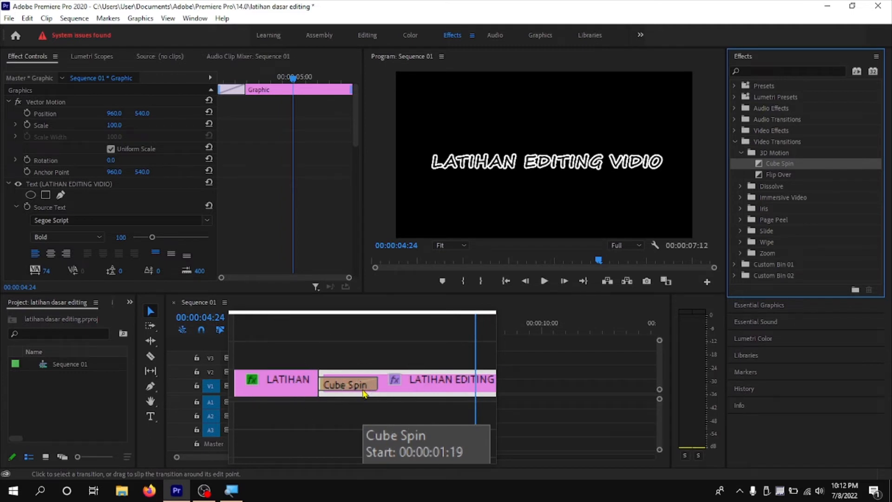
key(super+Escape)
- Scrub through the Cube Spin transition and split the second title clip with the Razor tool at 00:00:04:12
drag(302, 331, 410, 335)
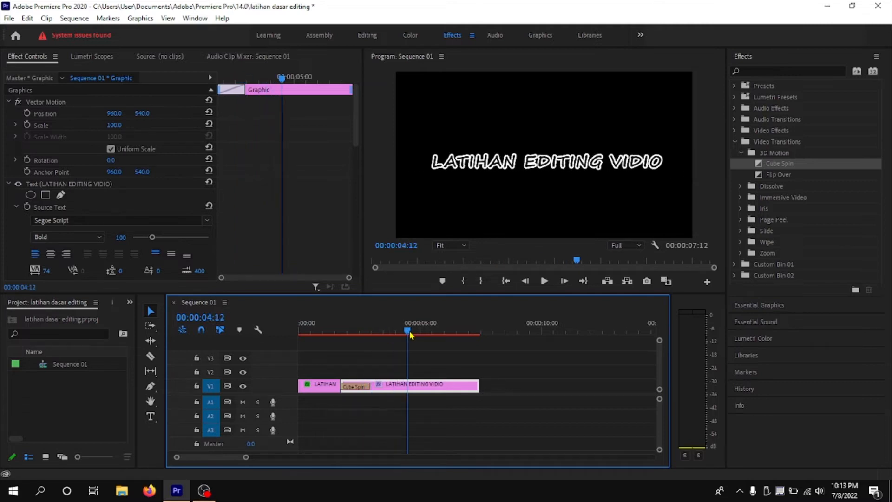
key(c)
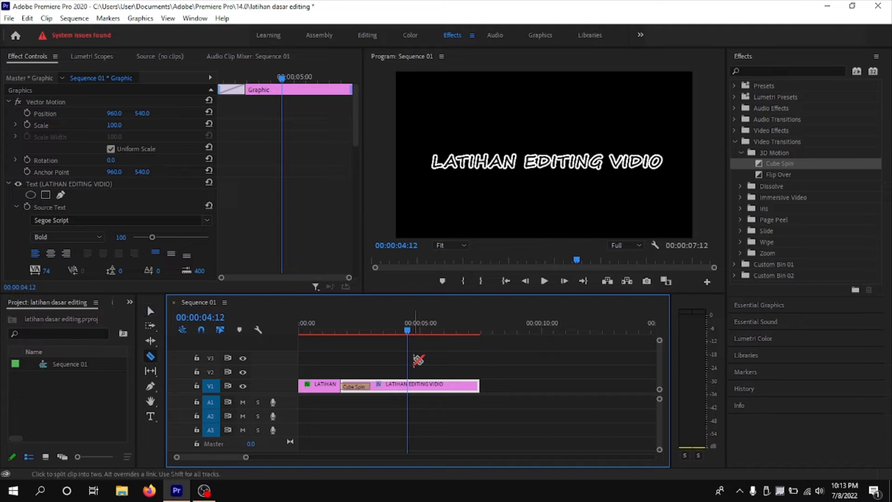
click(409, 385)
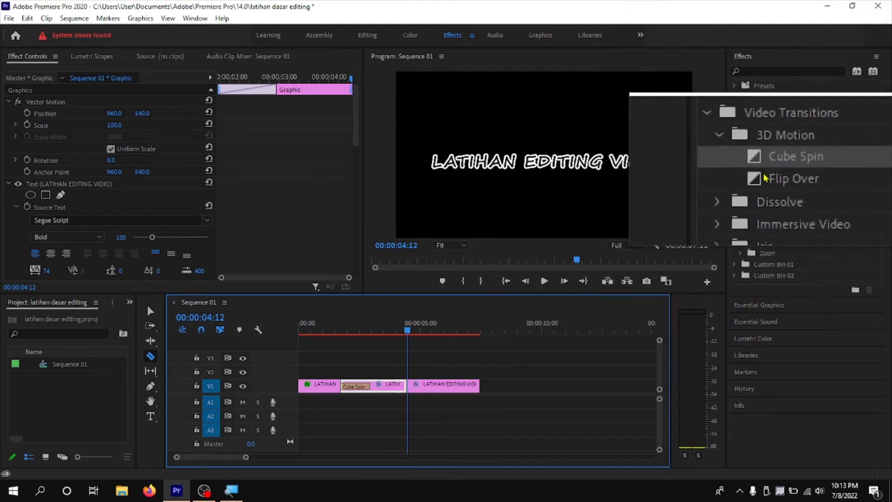
- Apply the Flip Over transition to the cut between the second and third title clips and scrub through the result
click(766, 179)
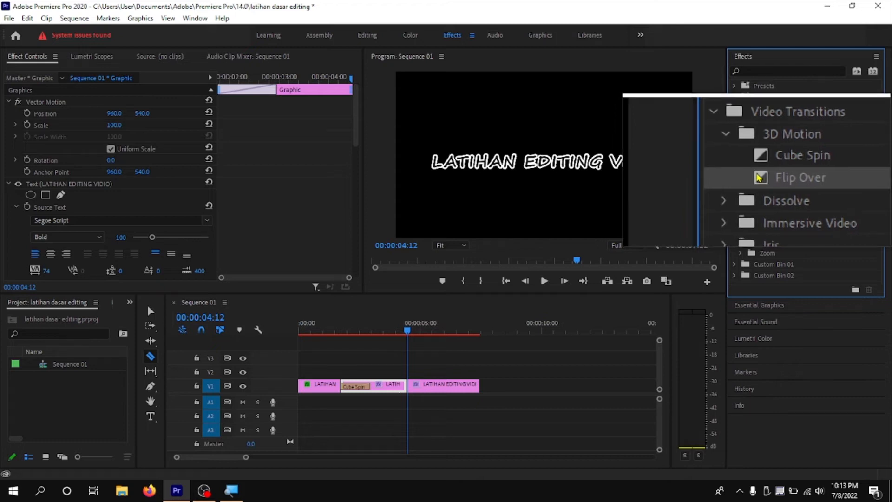
click(760, 177)
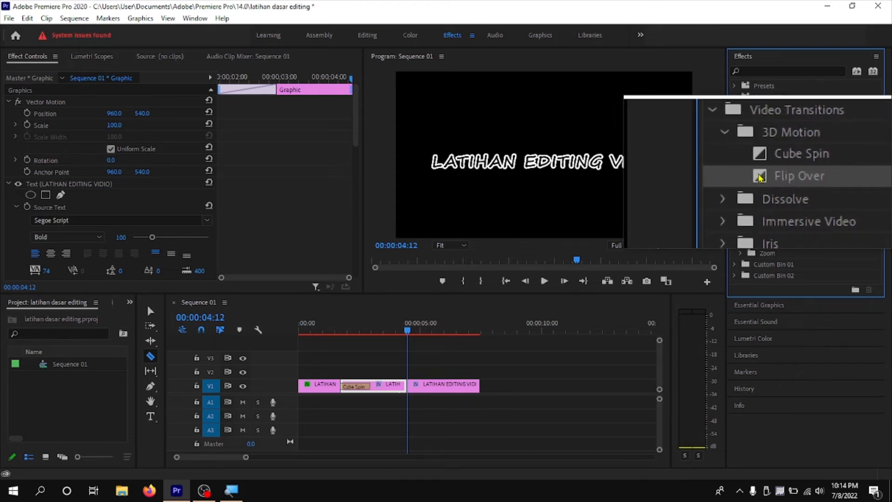
drag(760, 176, 409, 395)
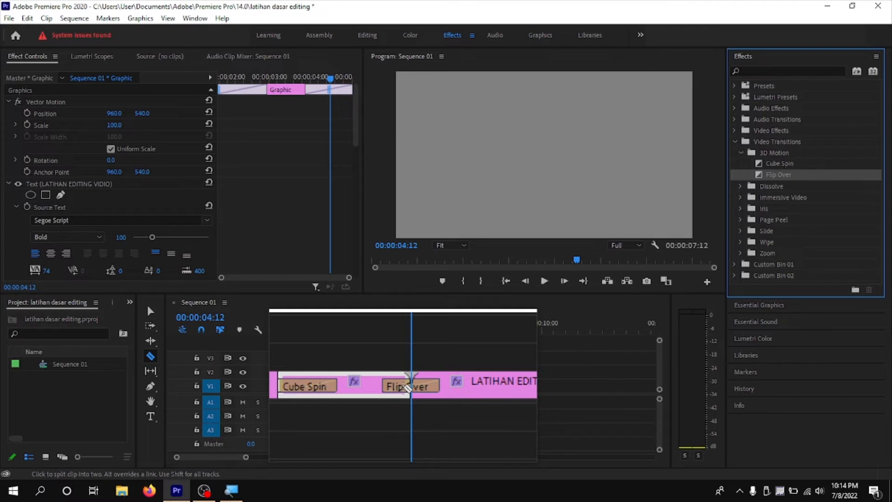
drag(325, 331, 477, 337)
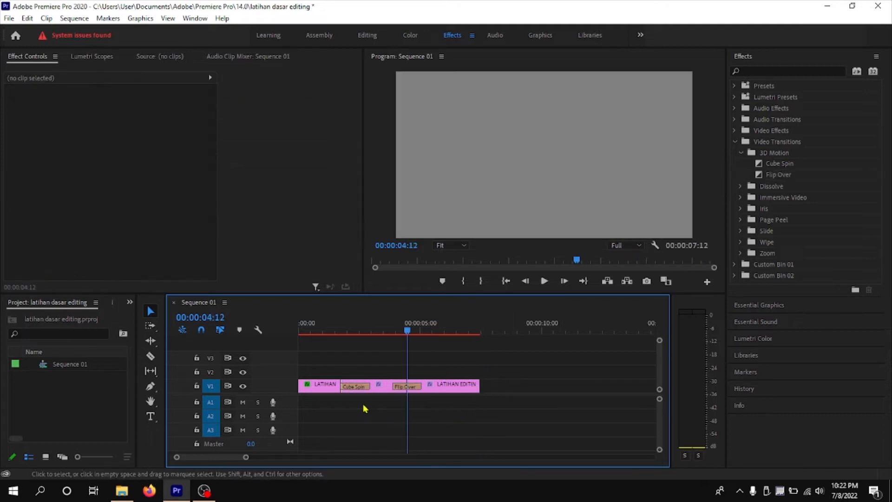
- Split the third V1 title clip with the Razor tool at 00:00:05:15 and switch back to the Selection tool
click(336, 390)
click(378, 390)
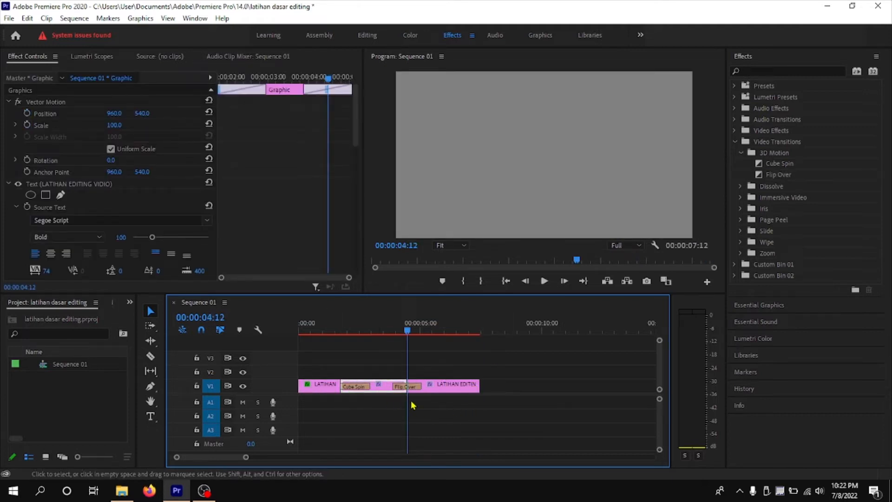
click(455, 393)
click(433, 325)
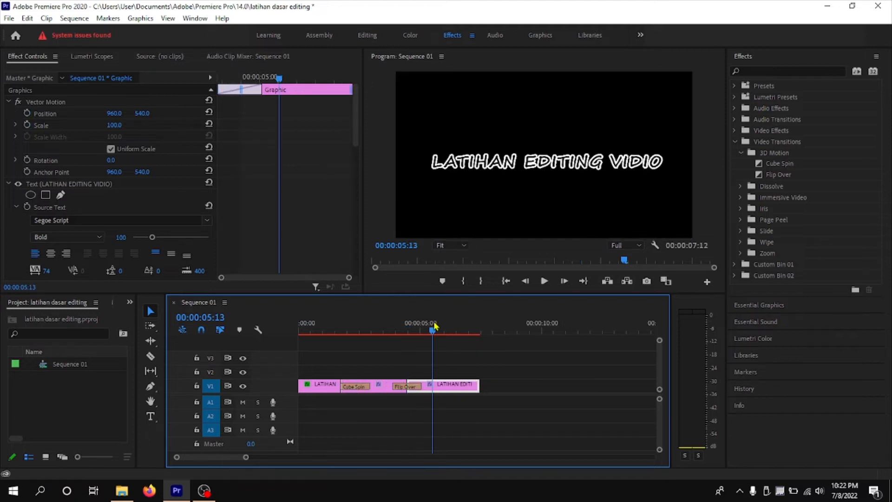
drag(434, 326, 437, 326)
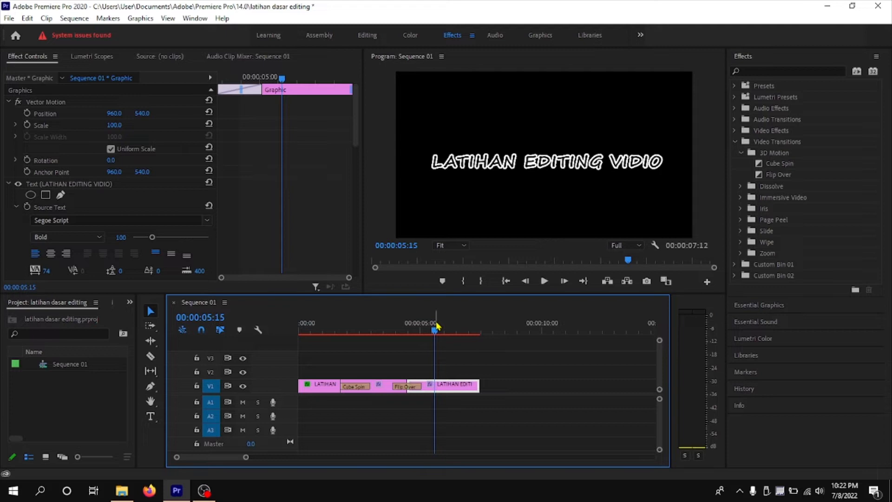
key(c)
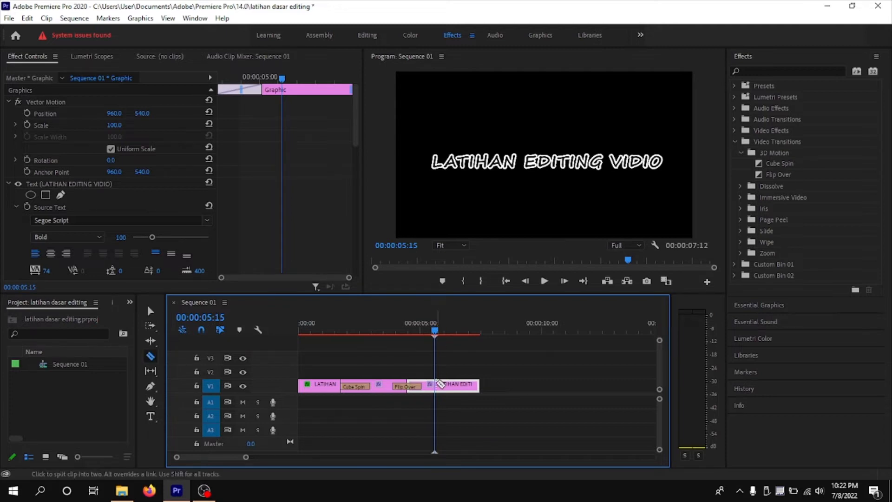
click(440, 384)
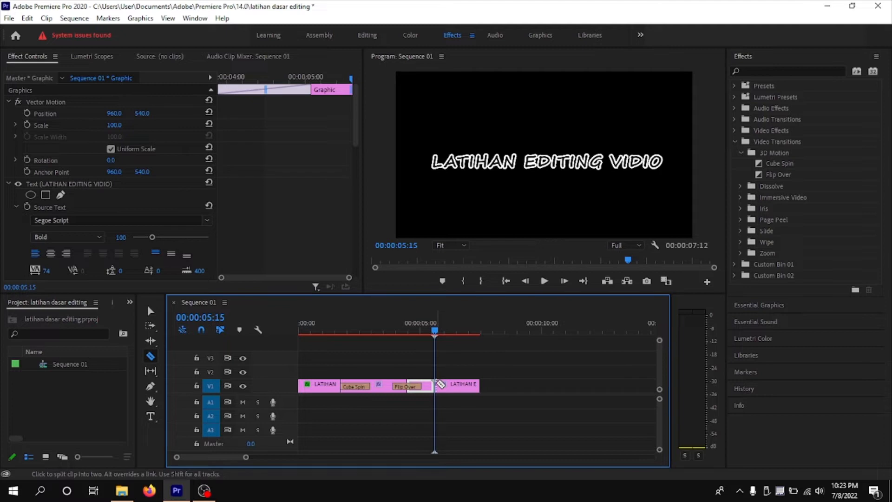
key(v)
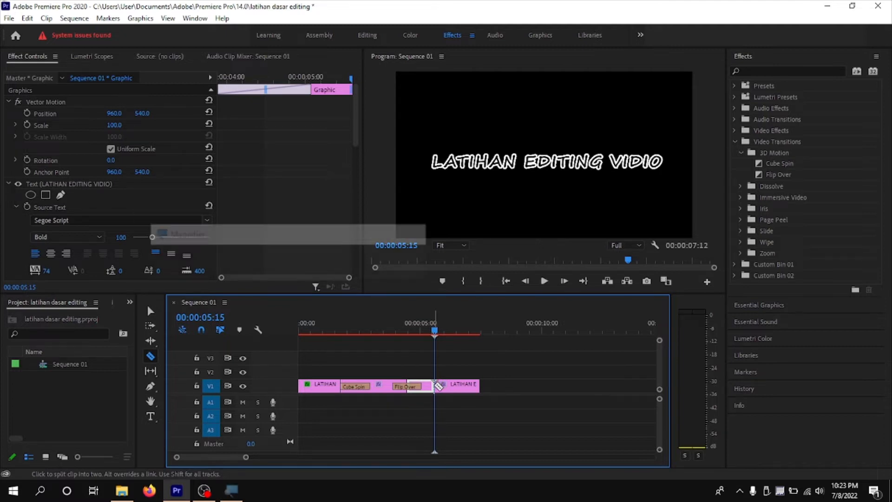
click(329, 388)
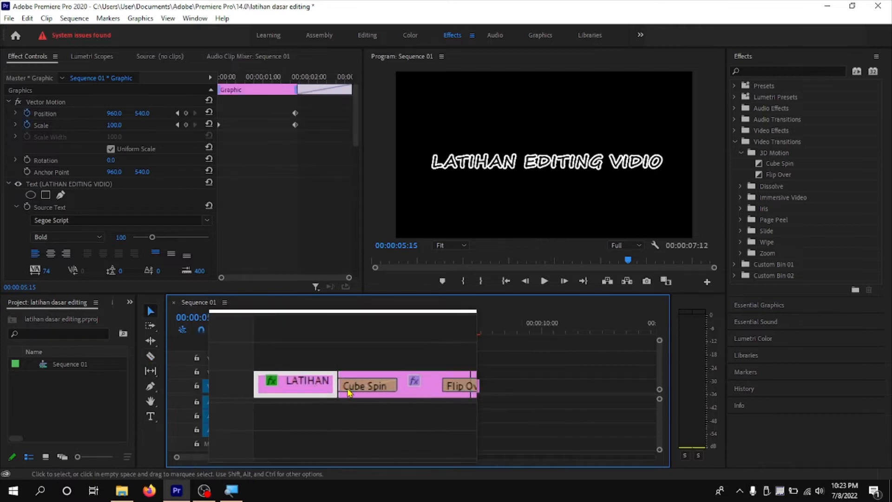
click(374, 389)
click(414, 386)
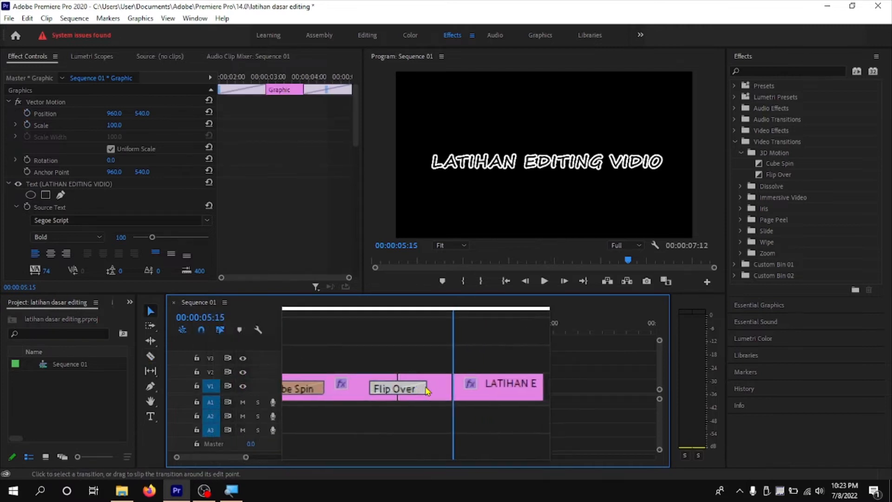
double_click(416, 389)
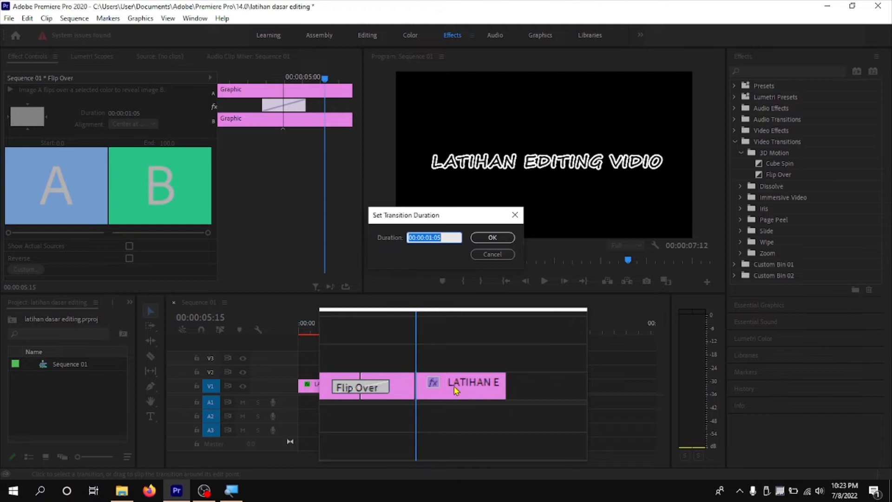
key(Return)
- Find the Linear Wipe video effect by searching for "linear wi" and apply it to the last V1 title clip
click(443, 393)
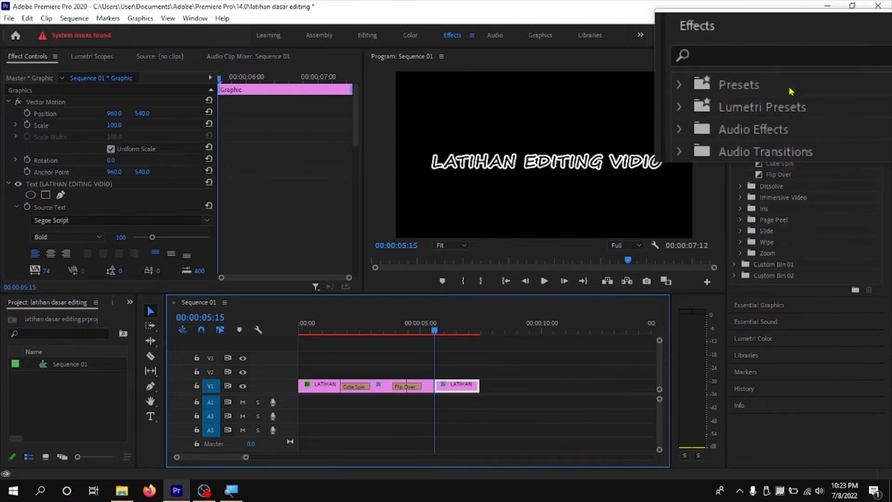
click(788, 70)
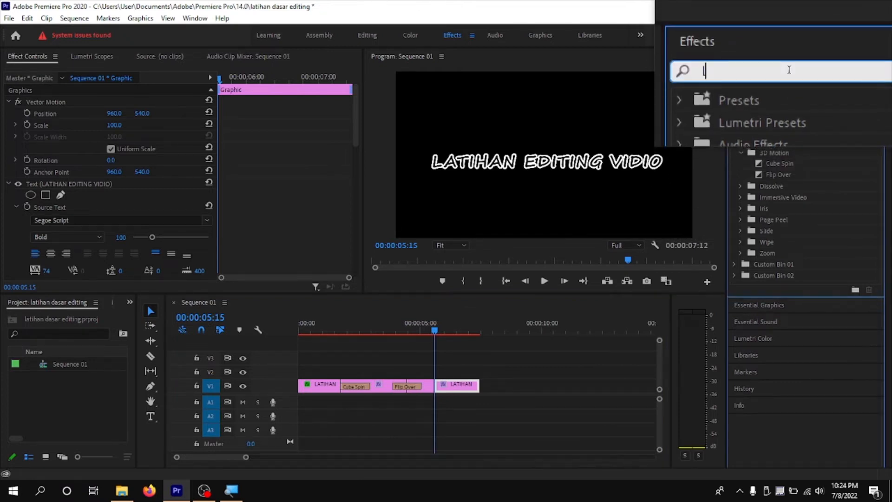
text(linear wi)
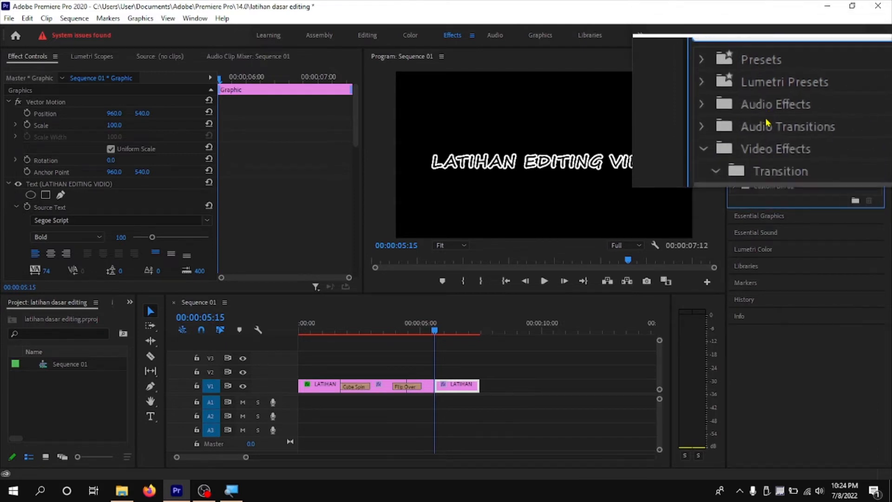
click(766, 159)
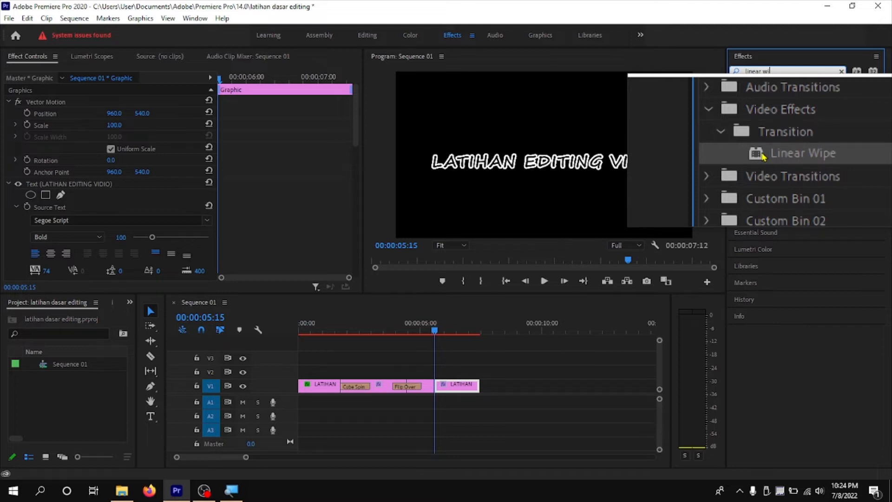
drag(763, 156, 445, 387)
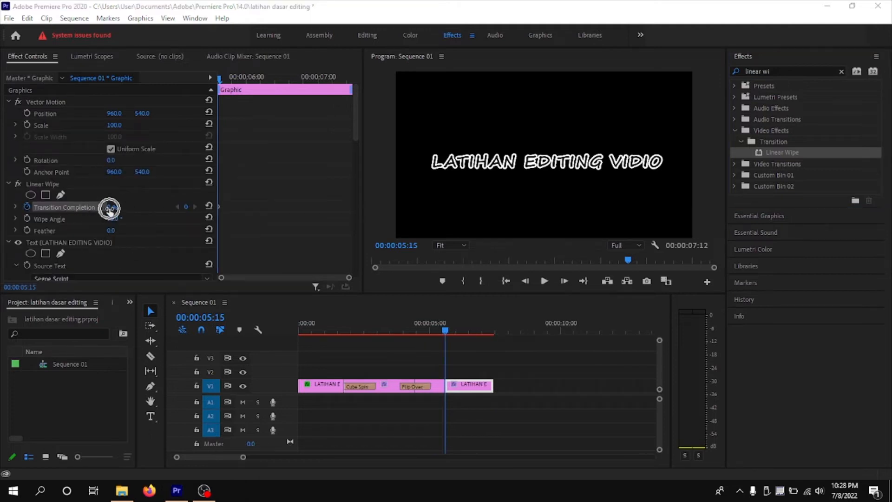
- Set the Linear Wipe's Transition Completion to 95% and keyframe it at 00:00:06:15 on the last title clip
drag(110, 211, 152, 211)
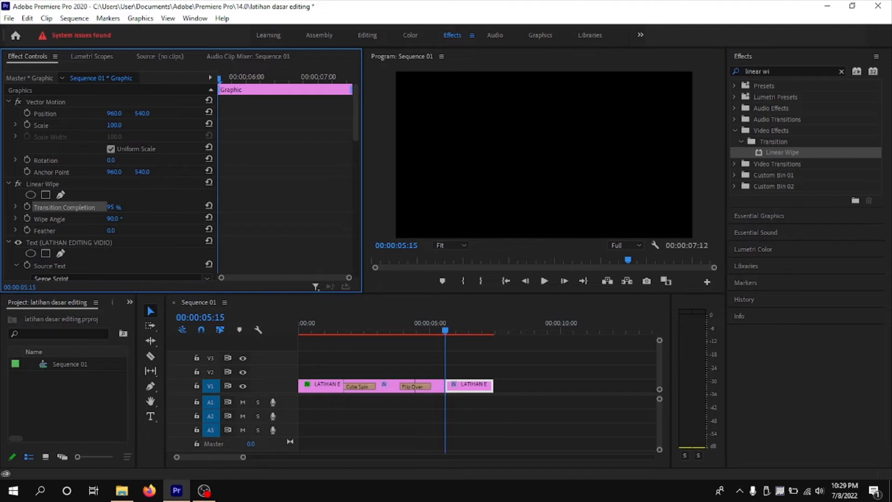
drag(223, 82, 292, 88)
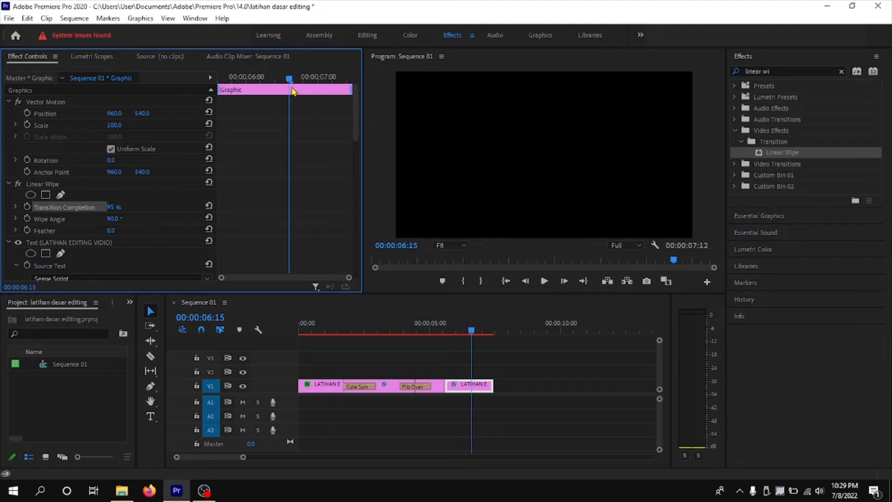
click(26, 206)
- Add a Transition Completion keyframe of 0% at the last title clip's start, 00:00:05:15
drag(289, 79, 221, 82)
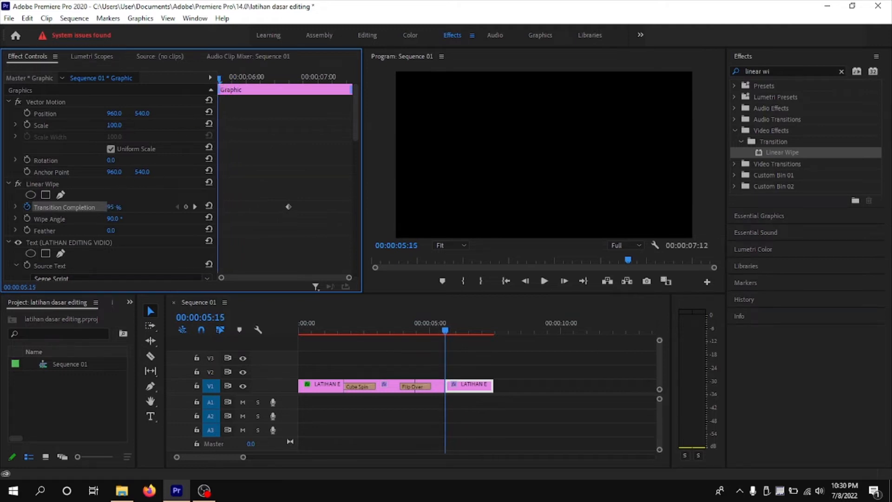
mouse_move(111, 207)
mouse_down()
mouse_move(70, 207)
mouse_move(122, 207)
mouse_up()
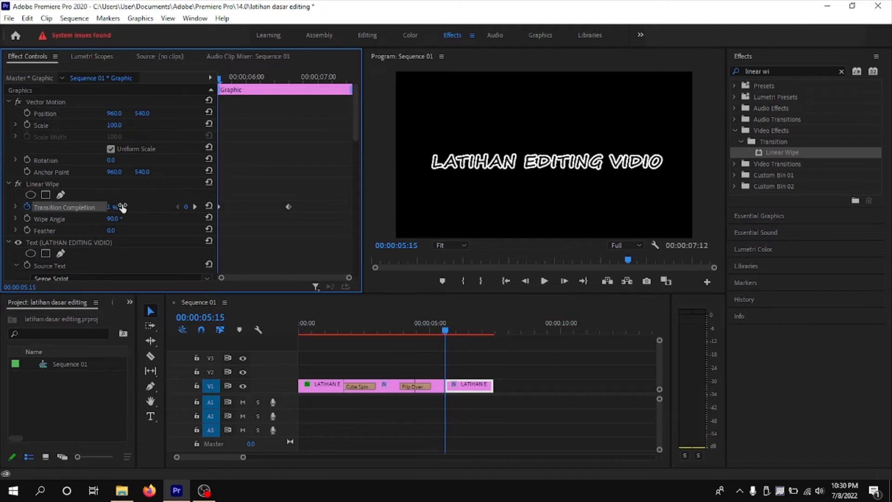
key(ctrl+z)
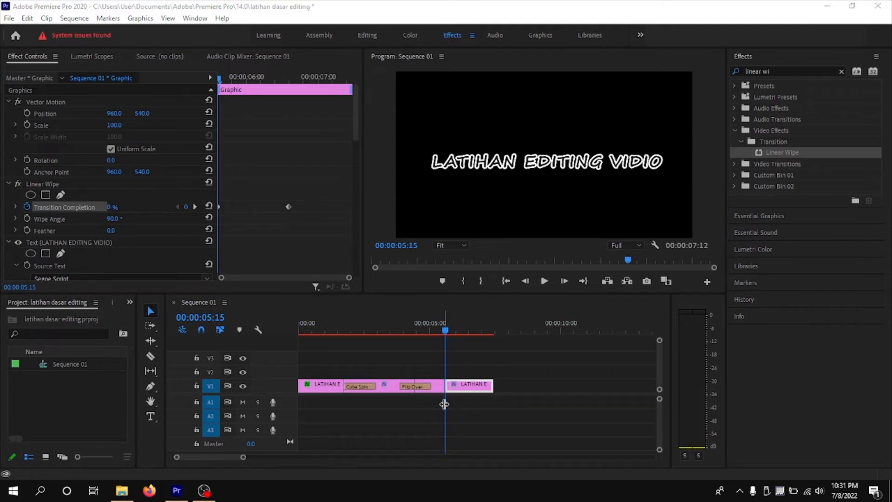
- Render the preview of the title sequence and leave the playhead at the end of the title, 00:00:07:12
key(Return)
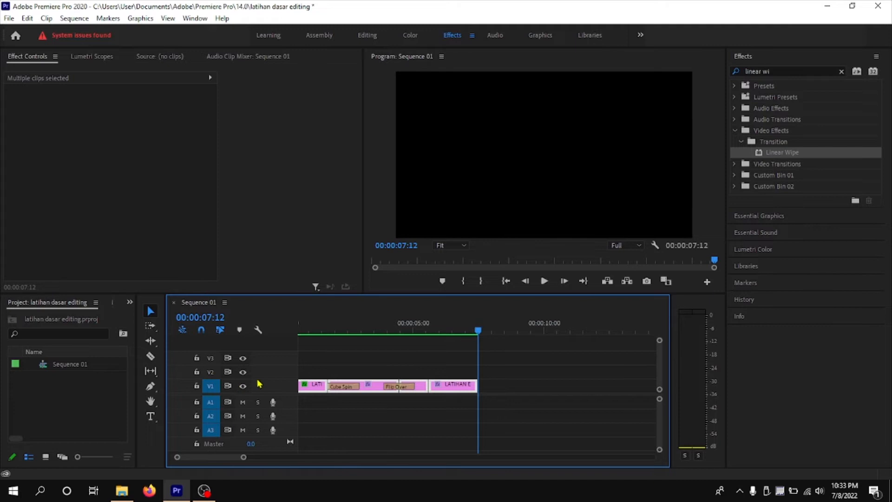
scroll(322, 367, up, 1)
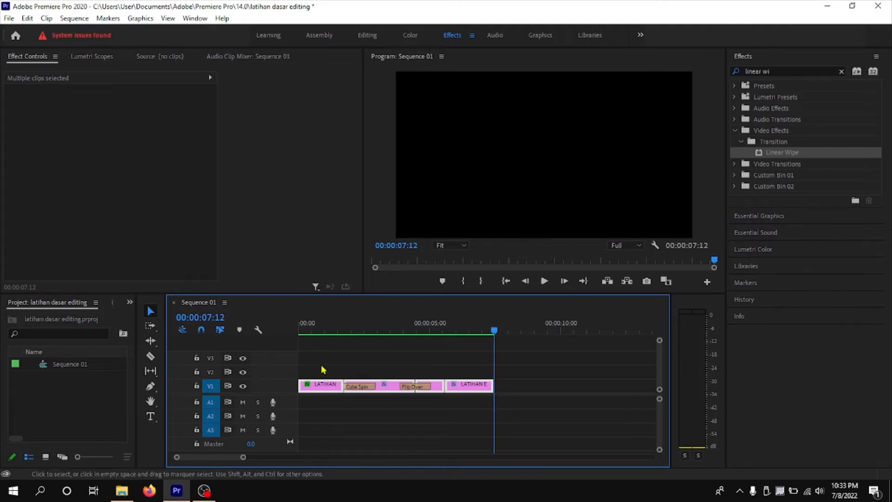
click(497, 330)
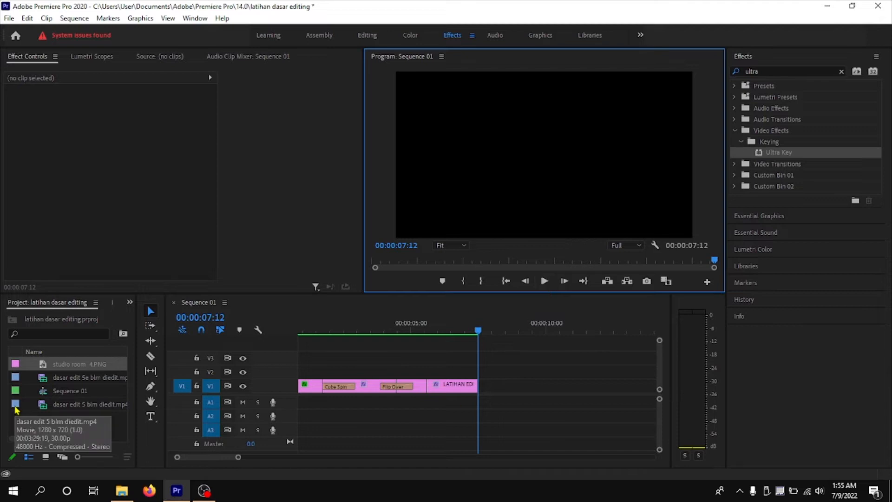
- Place dasar edit 5 blm diedit.mp4 on V1 at 00:00:07:12 after the title and dasar edit 5e blm diedit.mp4 above it on V2
drag(15, 408, 492, 405)
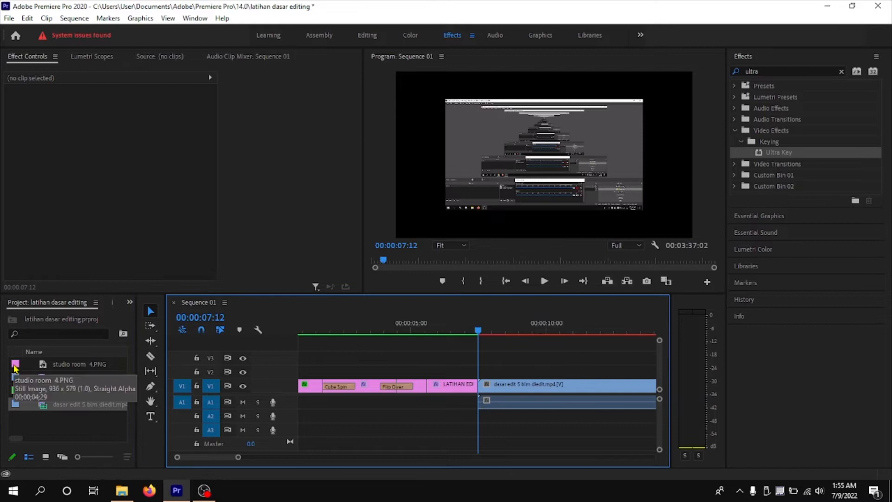
click(16, 379)
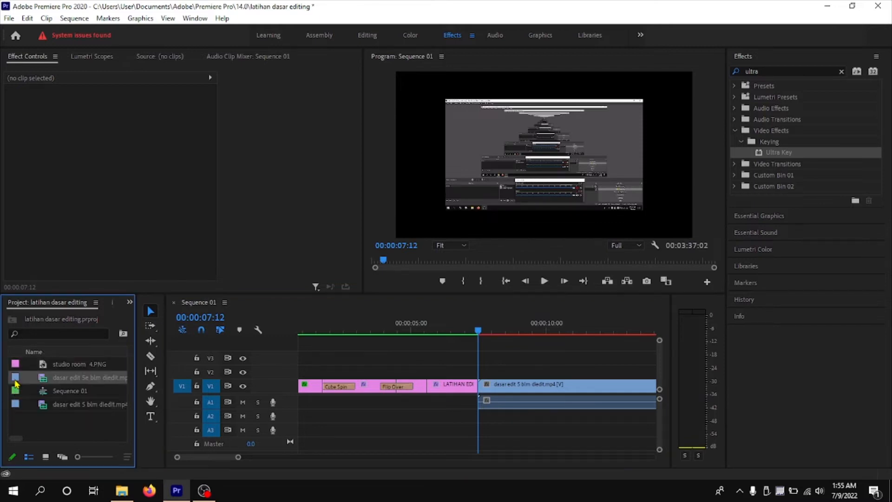
drag(149, 431, 482, 413)
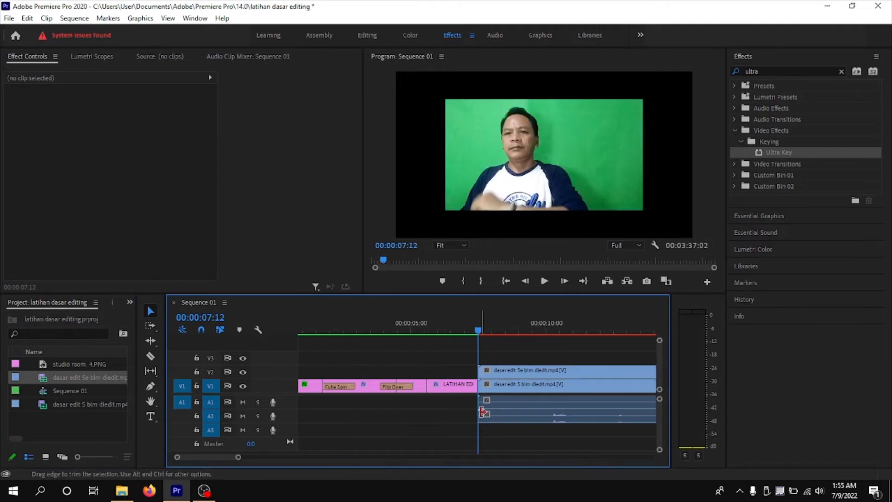
- Hide track V2 to view the screen recording on V1, and show the green-screen clip again
click(506, 370)
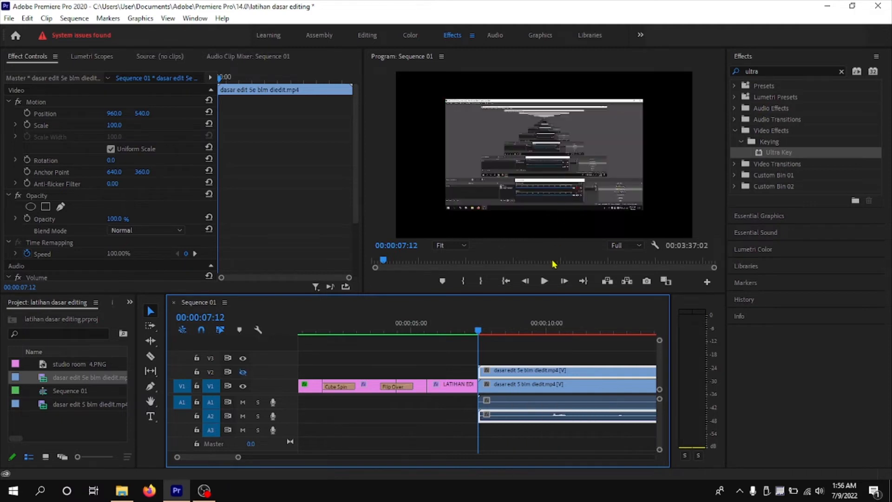
click(527, 388)
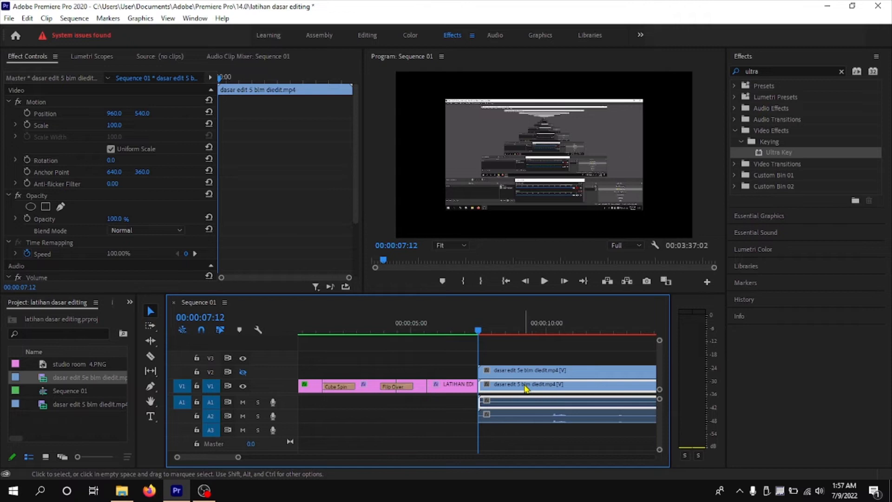
click(243, 372)
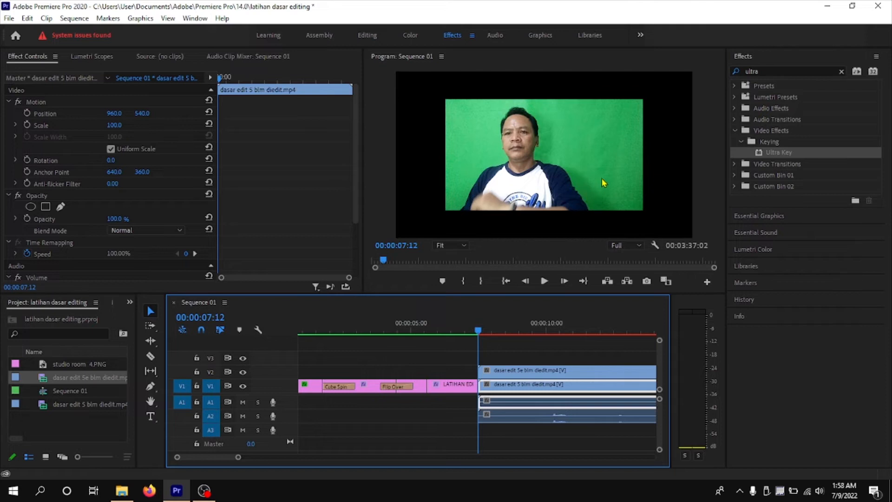
- Search the effects for "ultra" and apply Ultra Key to the green-screen clip dasar edit 5e blm diedit.mp4 on V2
click(776, 69)
key(BackSpace)
key(super+plus)
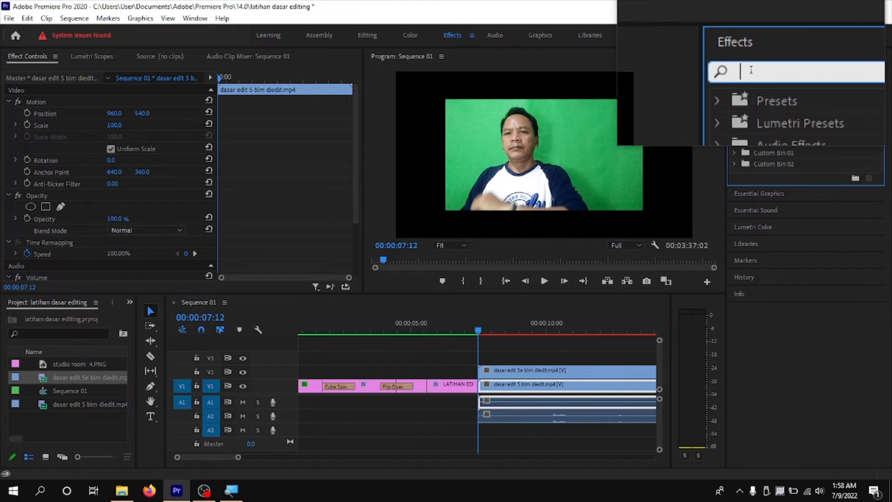
text(ultra)
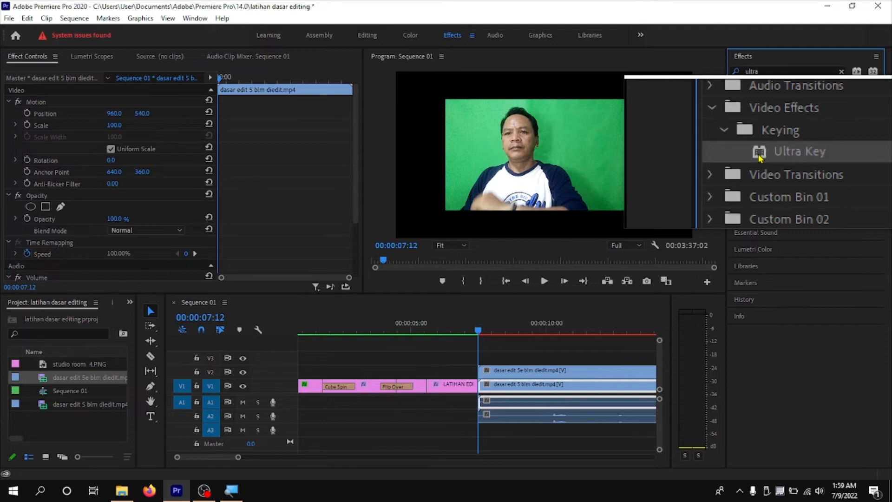
drag(758, 154, 527, 373)
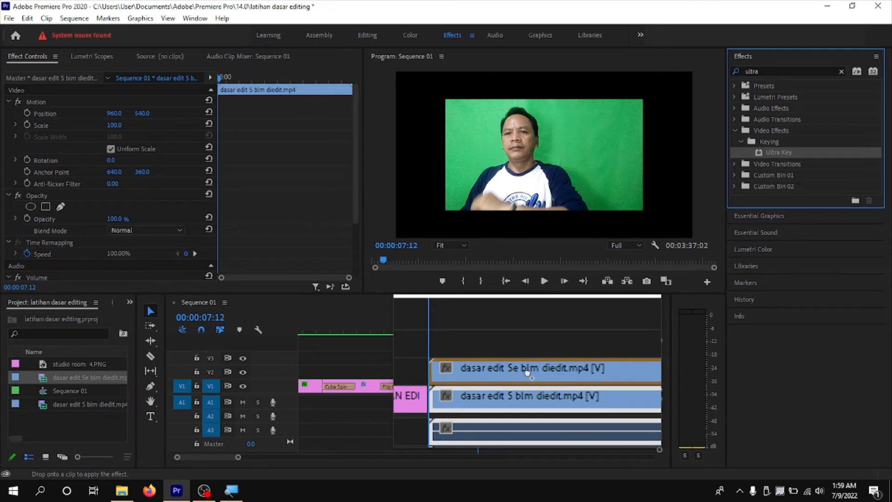
drag(527, 373, 528, 375)
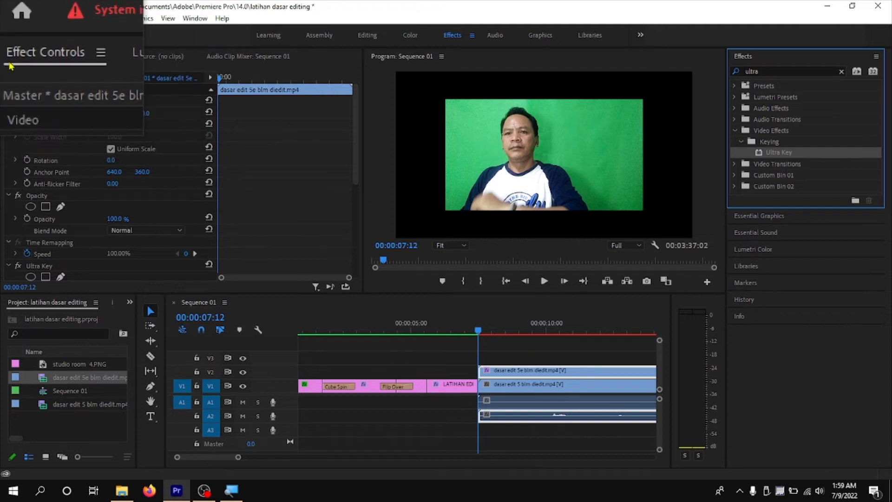
- Sample the green backdrop beside the presenter as the Ultra Key's Key Color to remove the green screen
scroll(5, 218, down, 1)
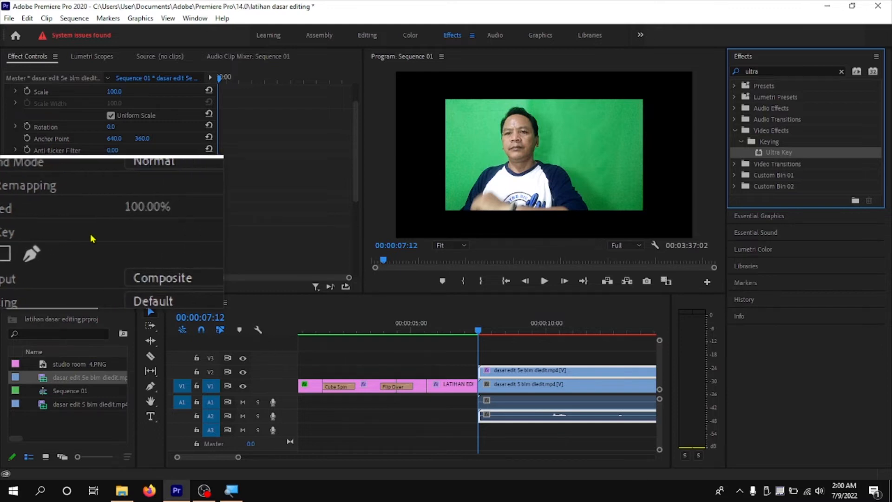
scroll(91, 239, down, 2)
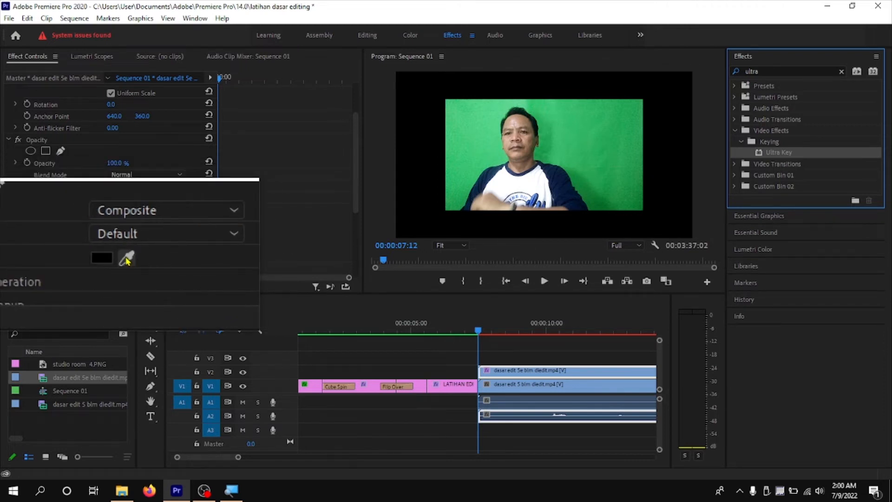
click(126, 261)
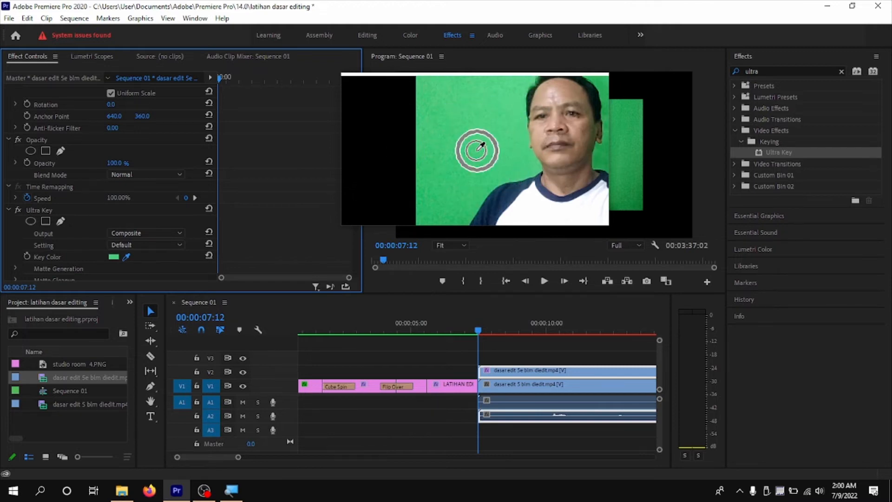
click(482, 144)
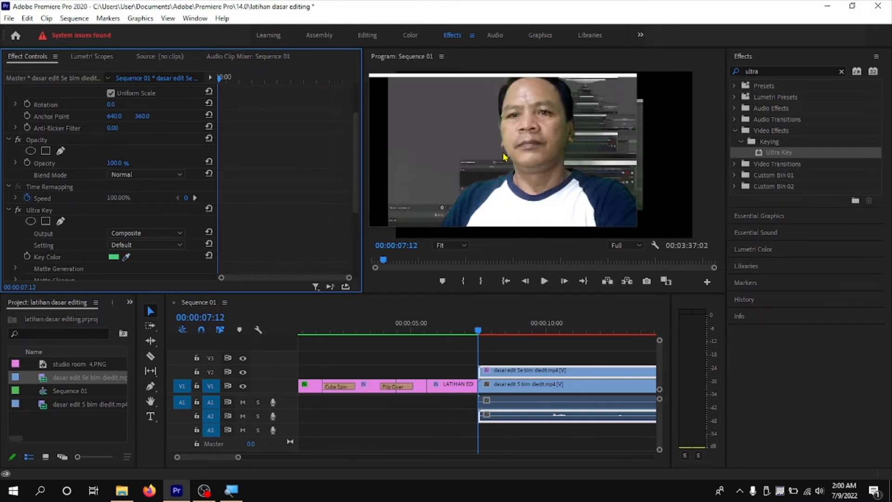
drag(519, 157, 533, 157)
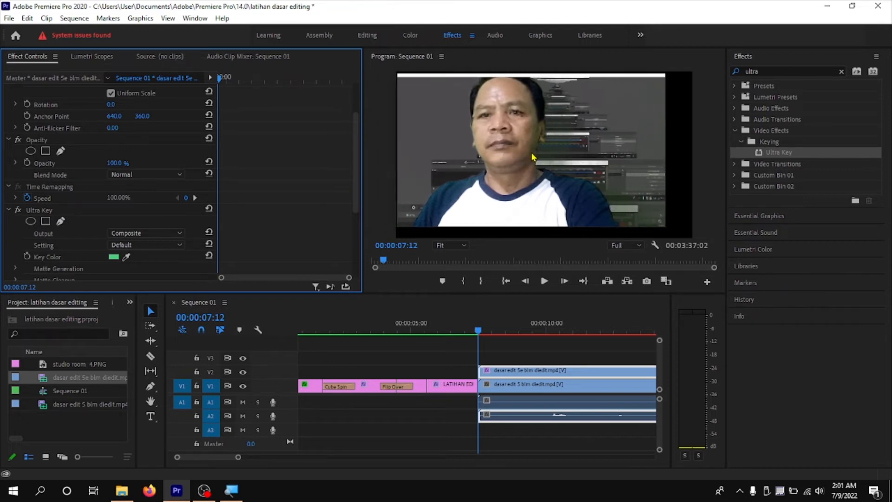
drag(533, 157, 498, 158)
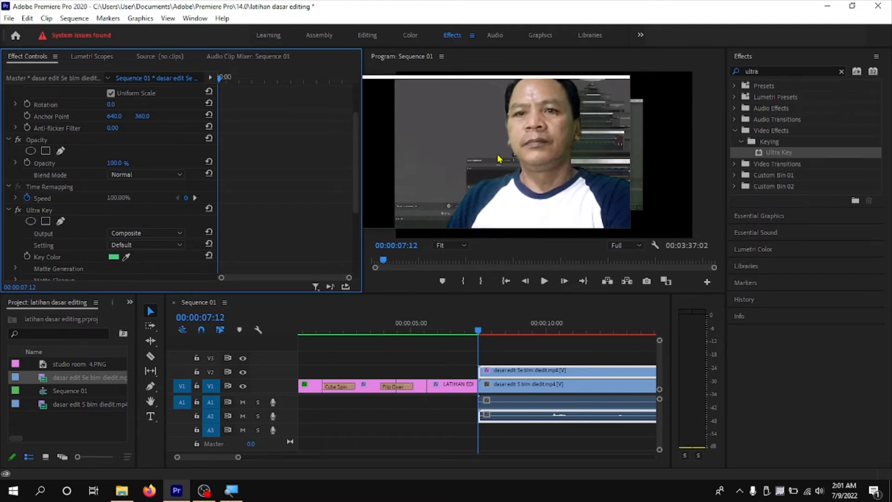
key(super+Escape)
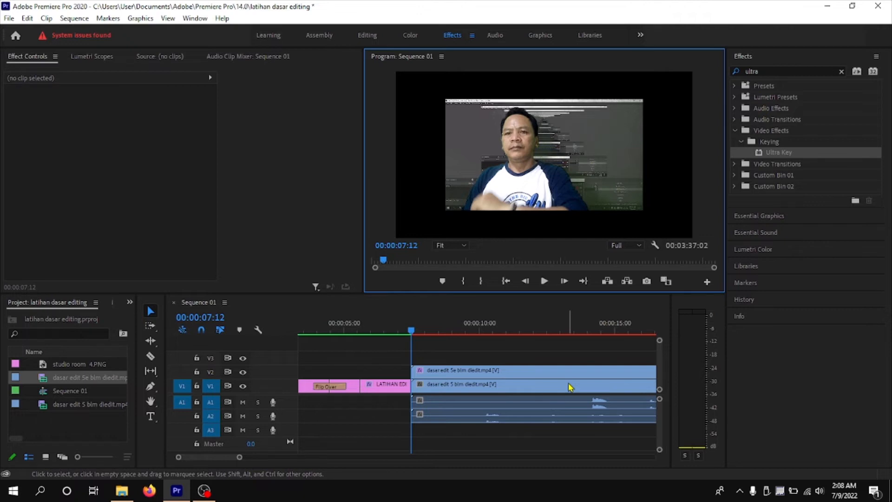
- Select the keyed clip on V2 and review the composite over the screen recording up to 00:00:41:05
click(566, 387)
click(571, 371)
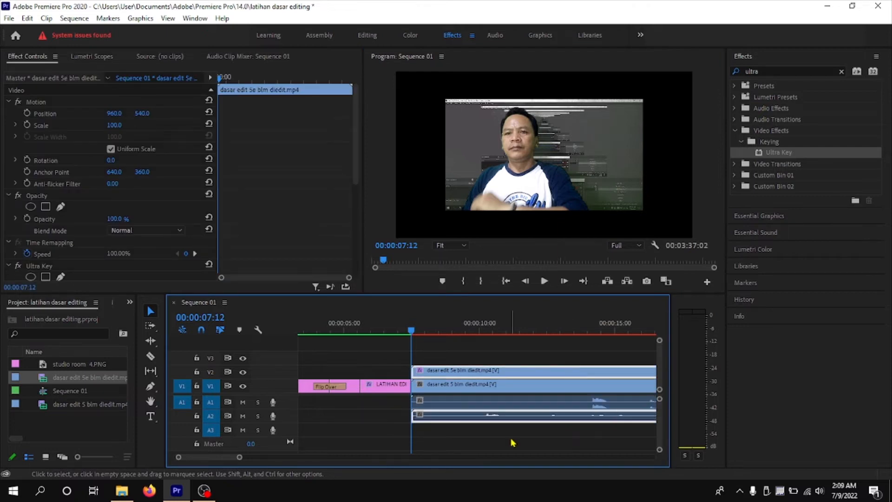
scroll(513, 443, down, 4)
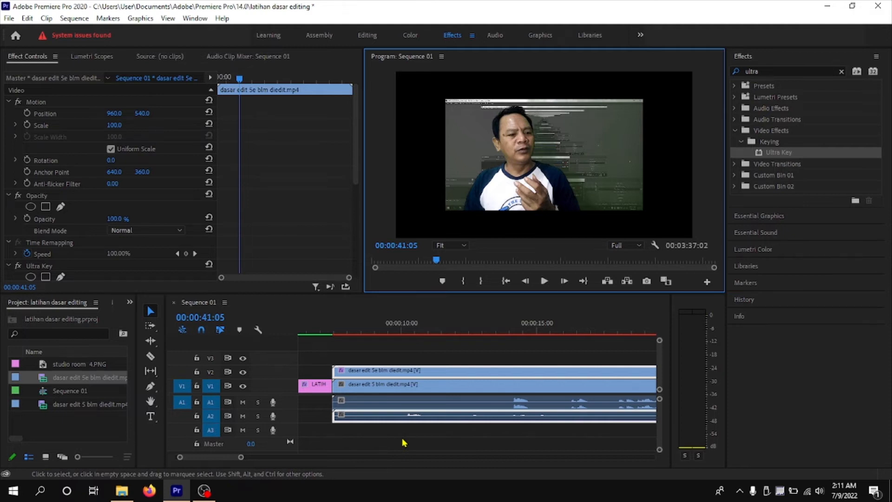
- Shift the keyed green-screen clip on V2 to start at about 00:00:11:13, matching its audio to the screen recording's waveform on A1
scroll(517, 401, down, 2)
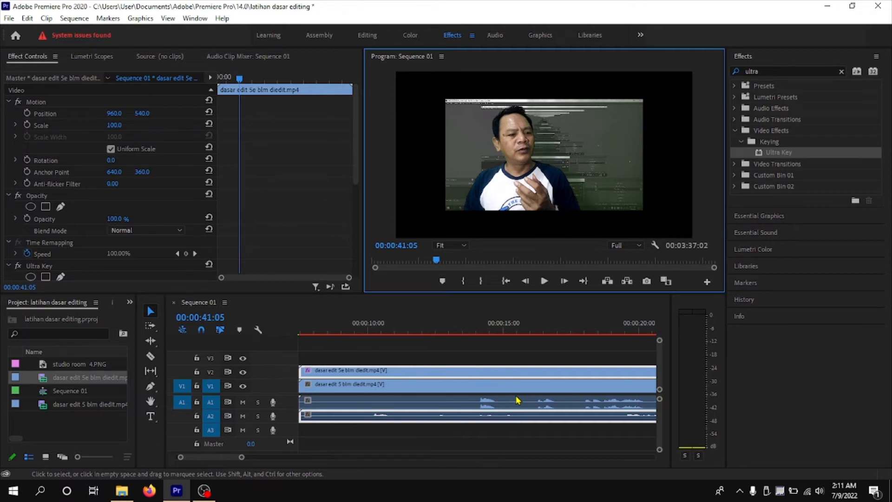
double_click(450, 371)
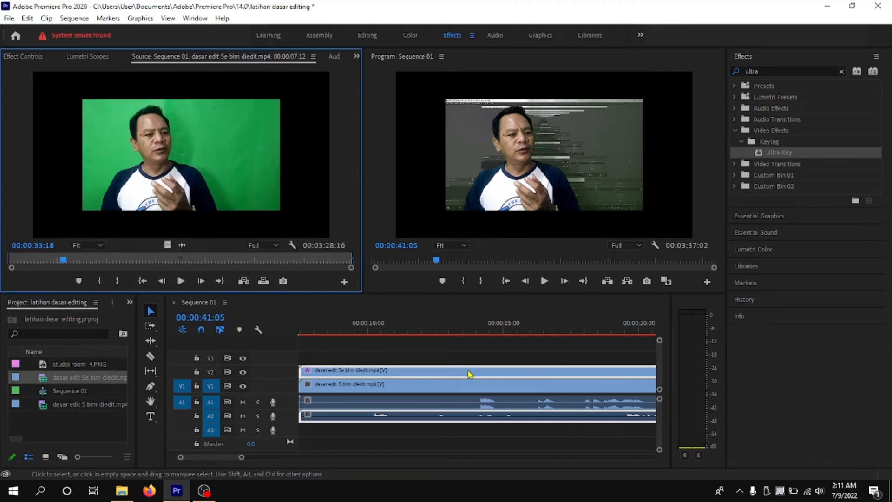
drag(370, 371, 441, 371)
drag(442, 371, 481, 370)
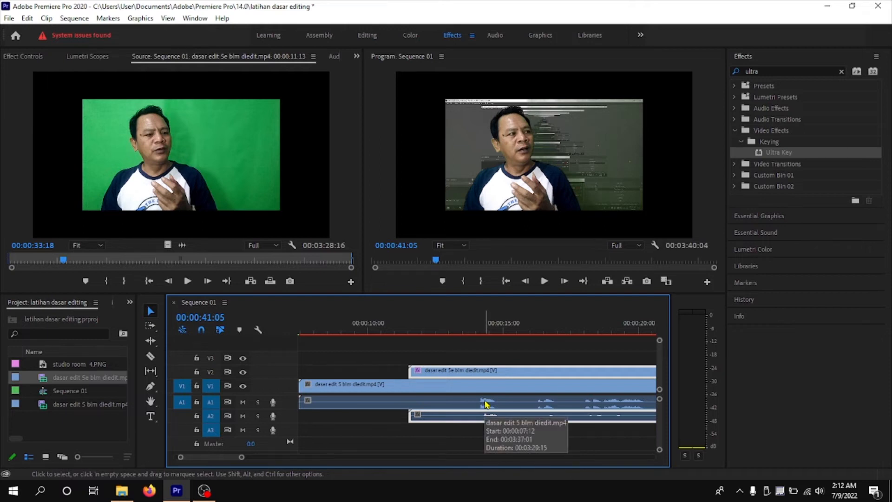
key(super+plus)
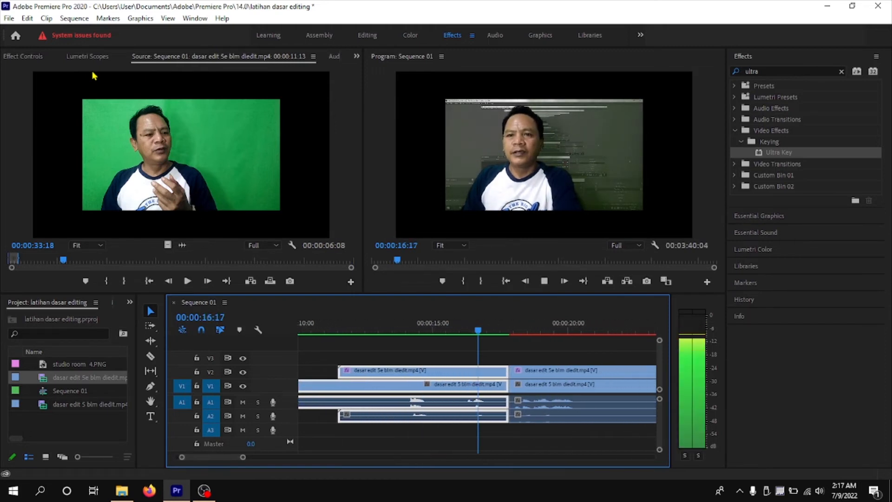
- Play the sequence on to 00:00:26:21 and cut both clips just before the speech at about 00:00:23
key(space)
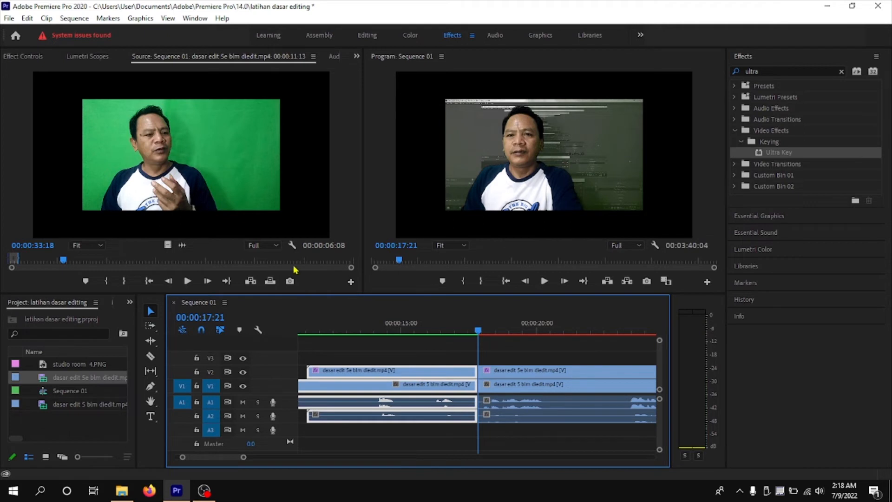
click(548, 284)
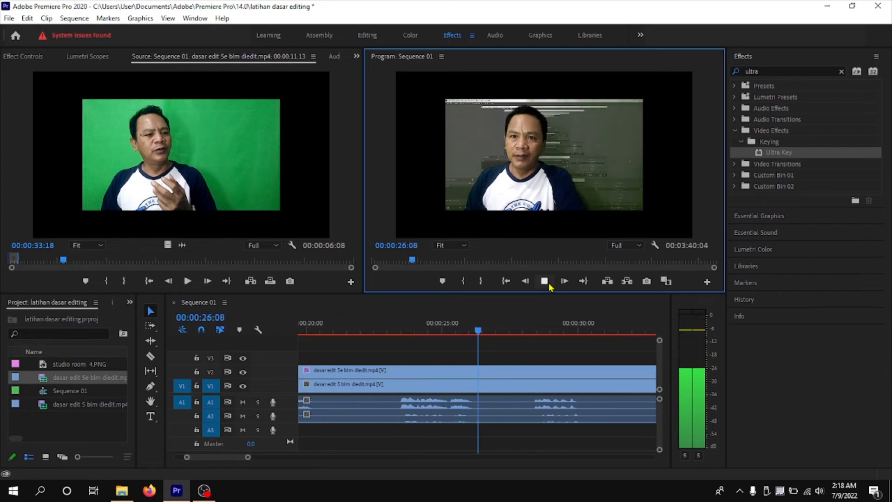
click(545, 282)
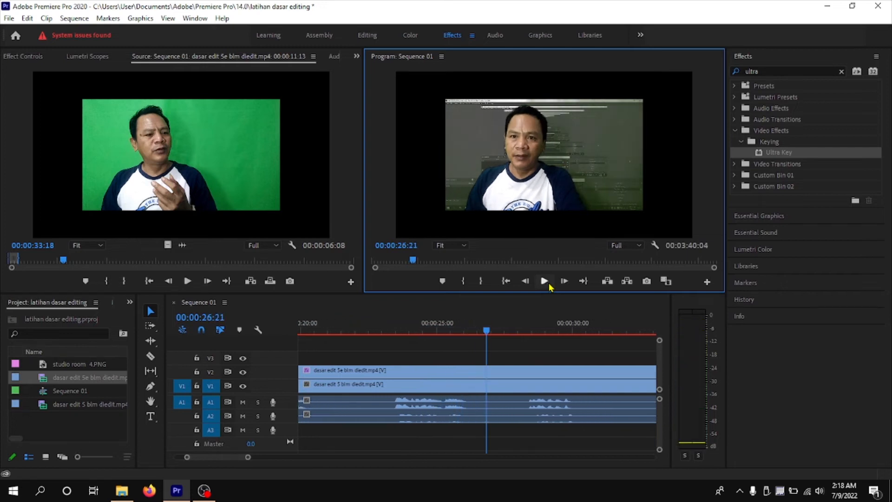
click(152, 356)
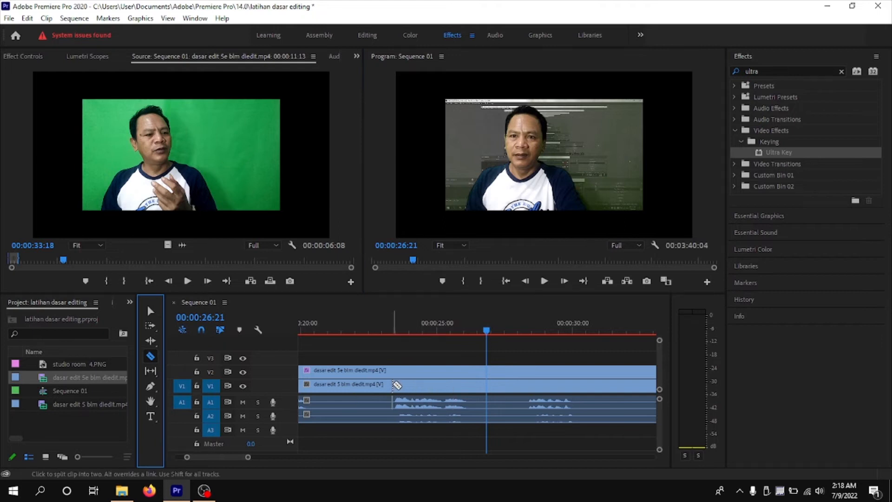
click(393, 408)
scroll(372, 429, up, 4)
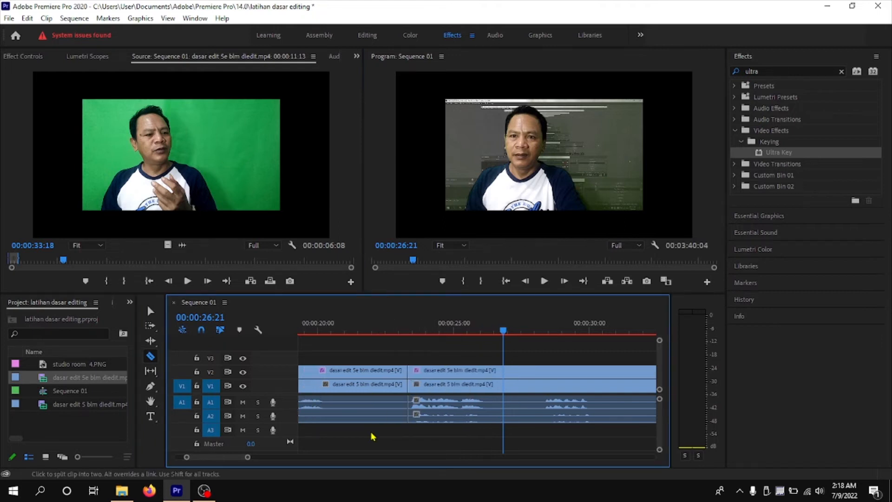
- Ripple-delete the selected opening segments of both clips, from the end of the title up to the first cut
scroll(375, 432, up, 3)
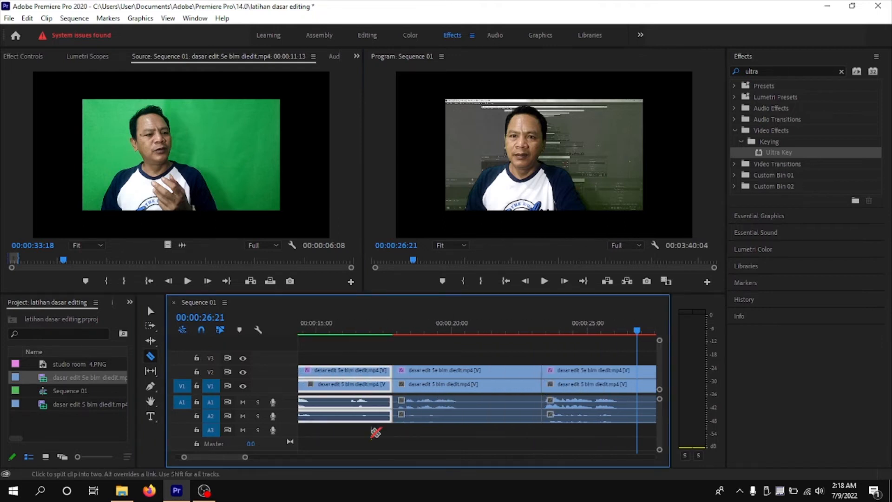
scroll(336, 433, up, 4)
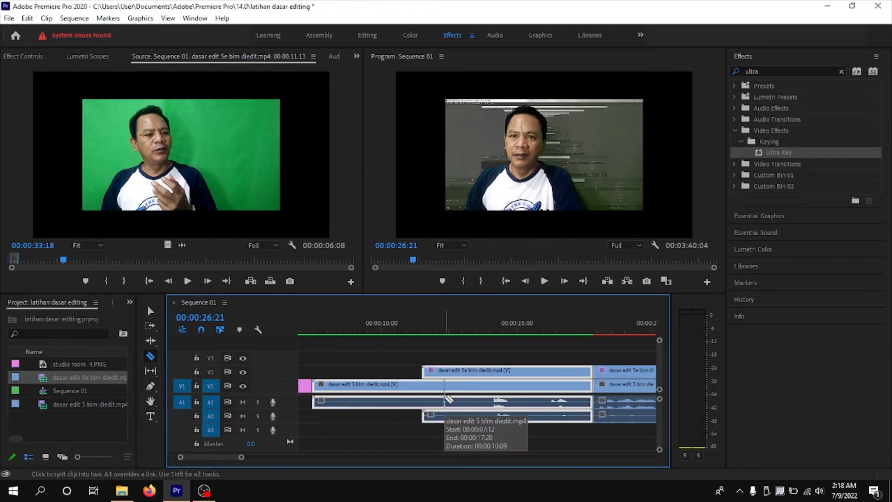
right_click(447, 401)
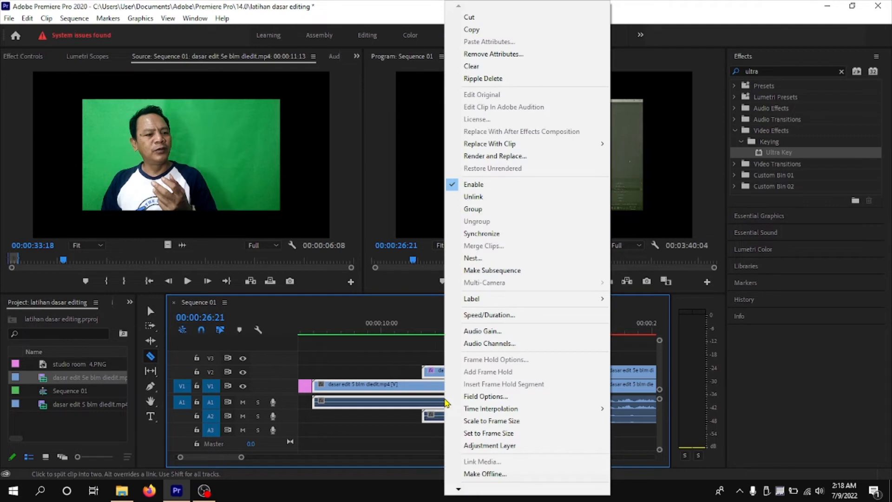
click(471, 79)
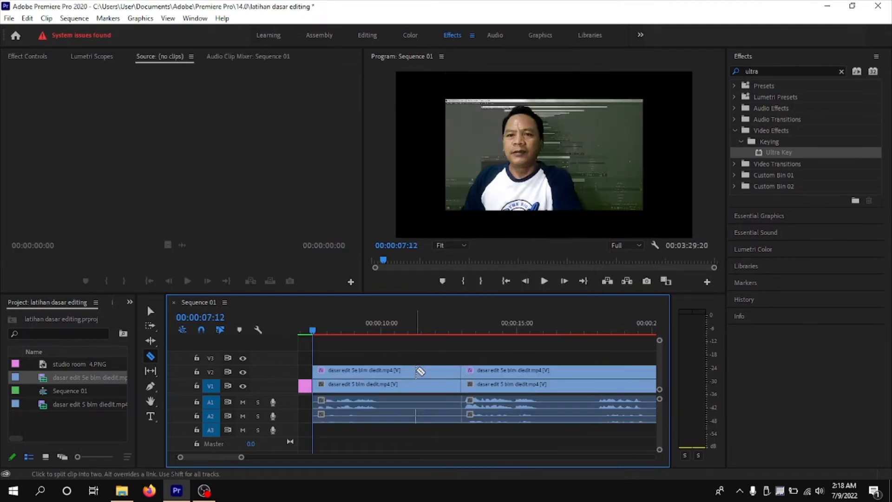
- Select the next short segment on all video and audio tracks, directly after the title, and ripple-delete it
key(v)
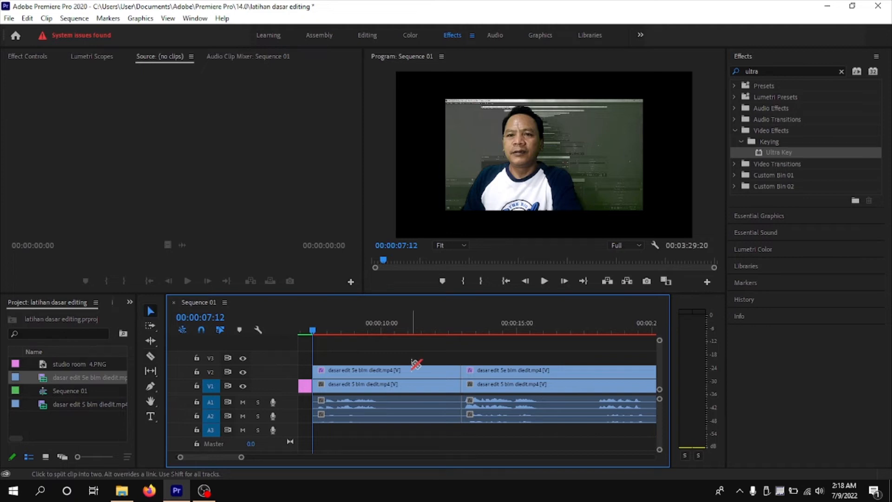
drag(412, 357, 433, 417)
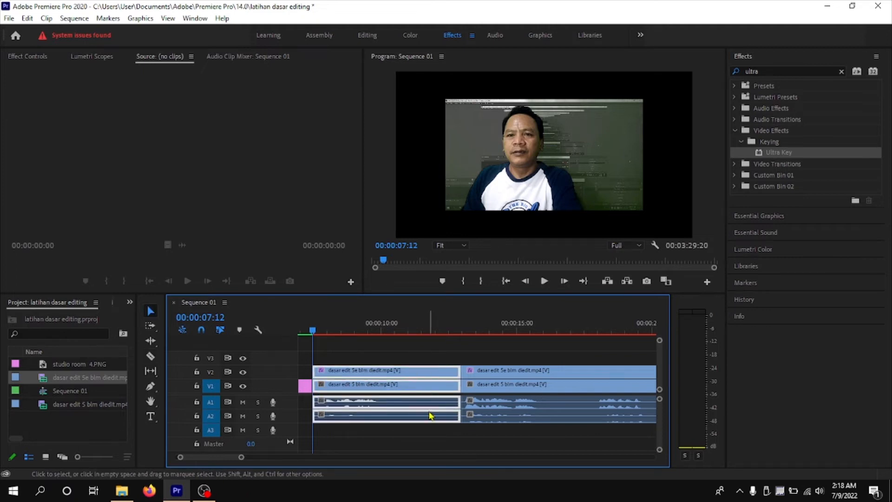
right_click(432, 417)
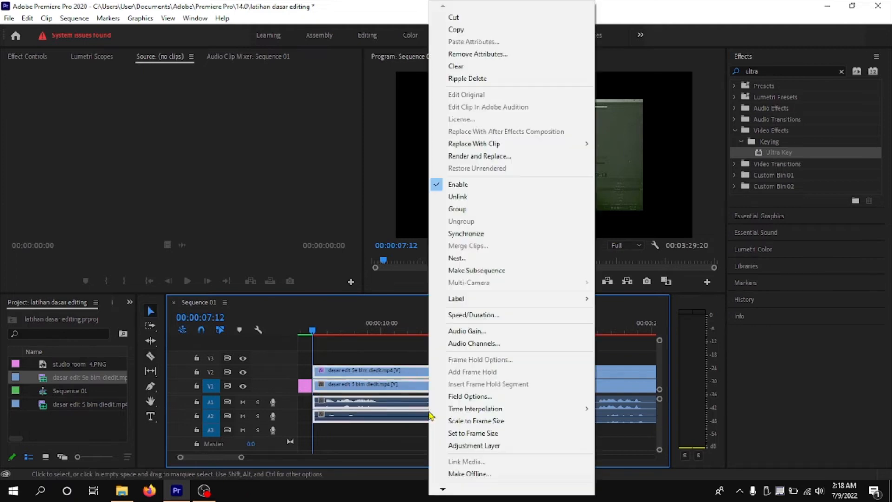
click(465, 80)
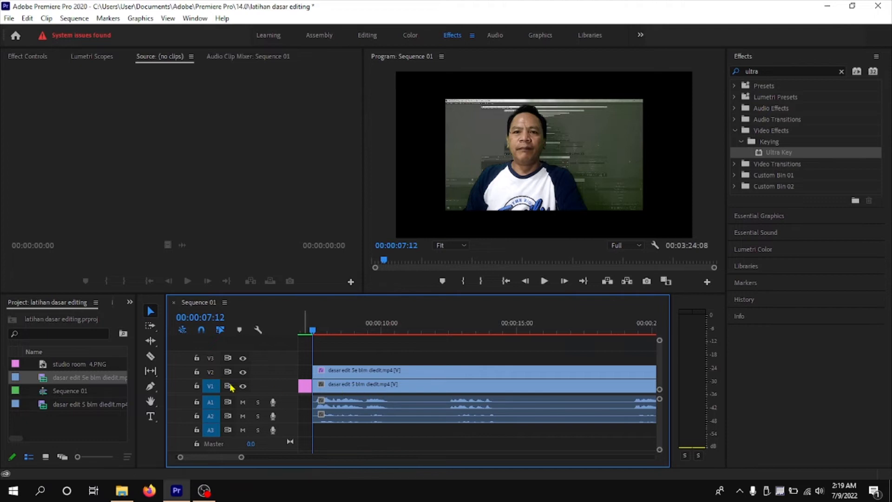
- Cut both clips after the second burst of speech, at about 00:00:14:12, and play the sequence up to 00:00:18:21
click(151, 358)
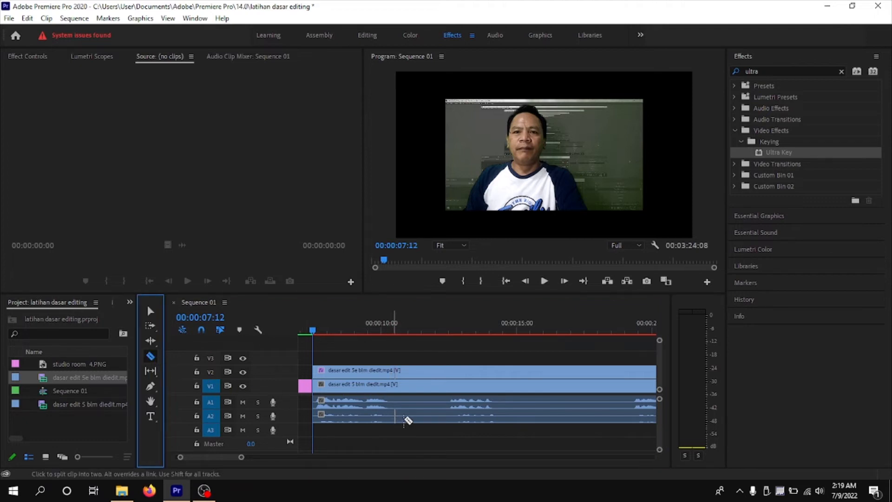
click(498, 424)
key(v)
key(space)
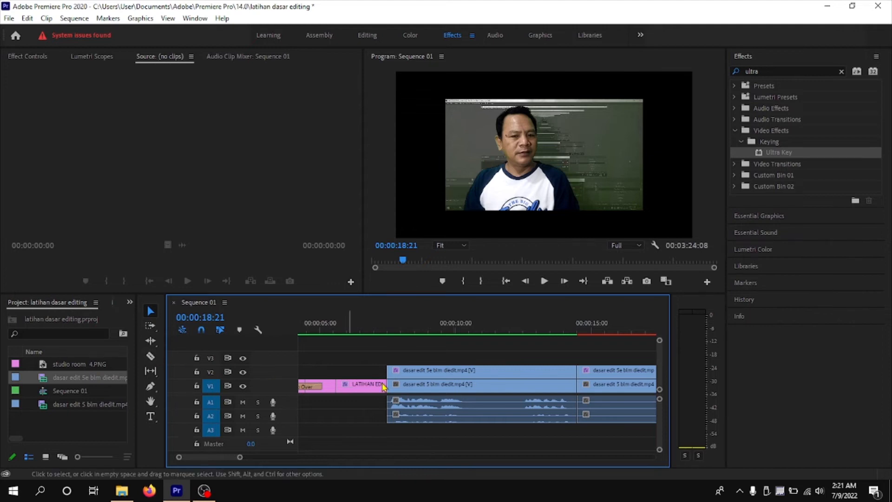
- Unlink the first screen-recording segment on V1 from its audio and delete only its video
click(471, 389)
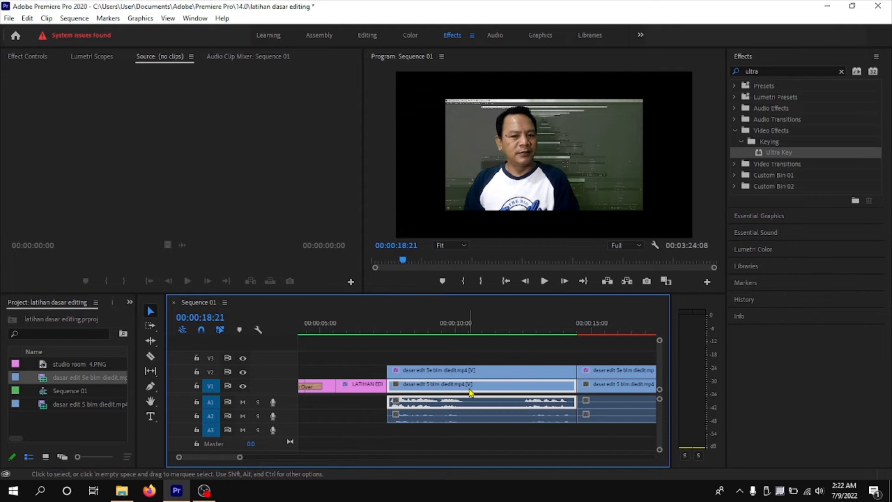
right_click(471, 393)
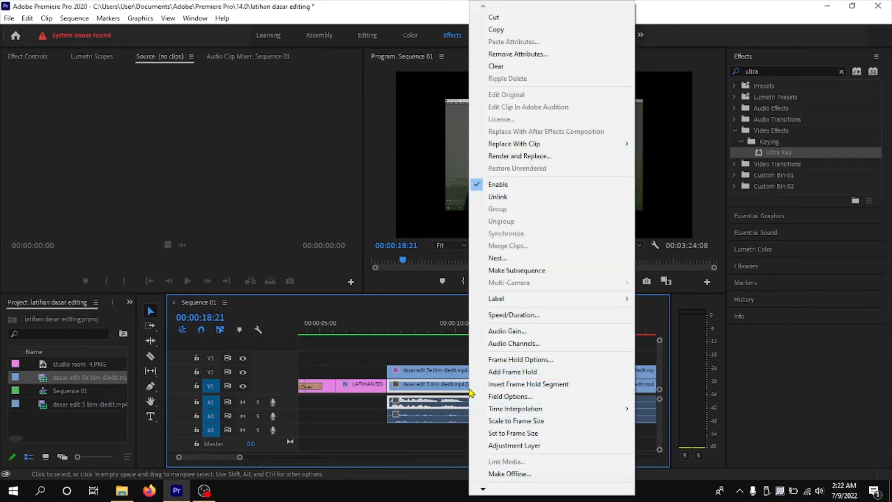
click(498, 197)
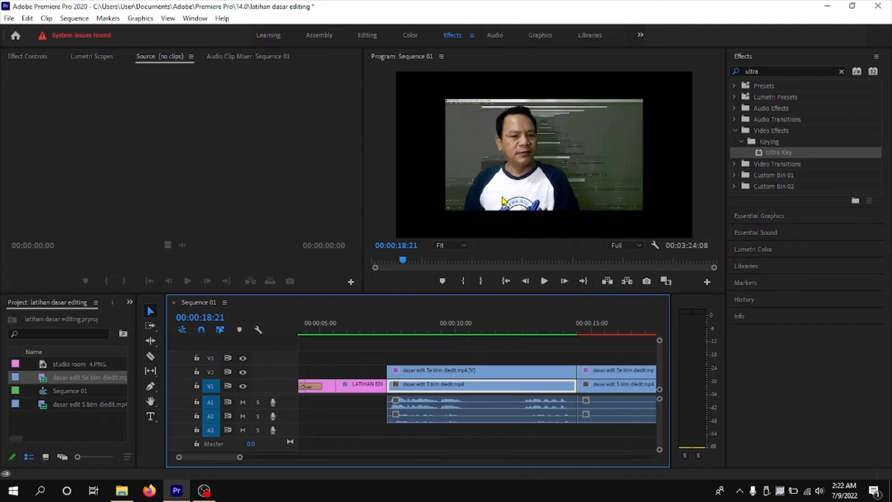
right_click(486, 387)
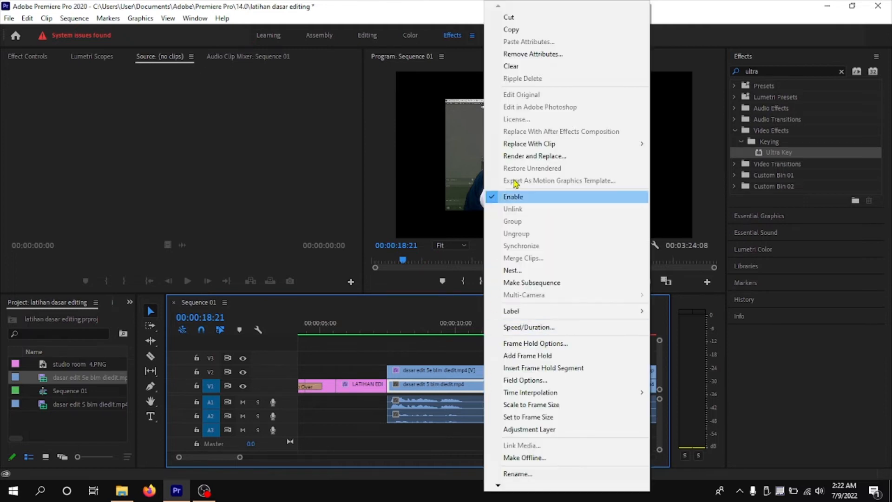
click(524, 69)
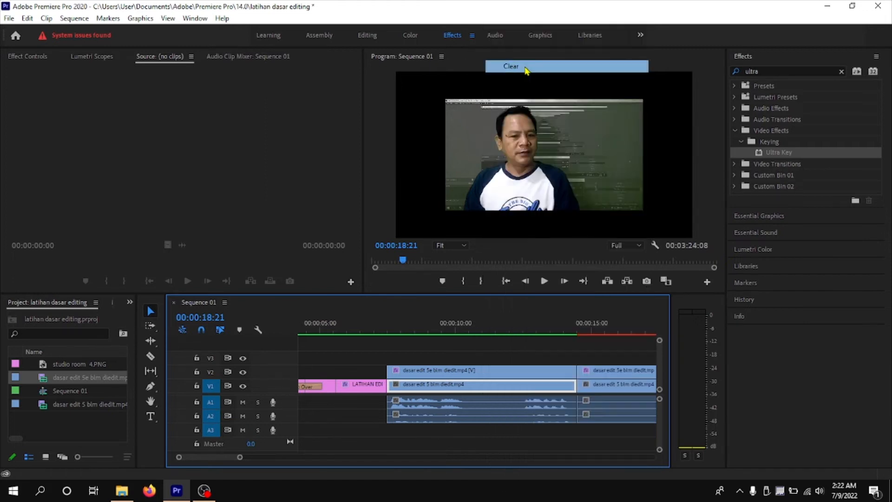
- Unlink the first green-screen segment on V2 from its audio and delete its audio on A2
click(485, 422)
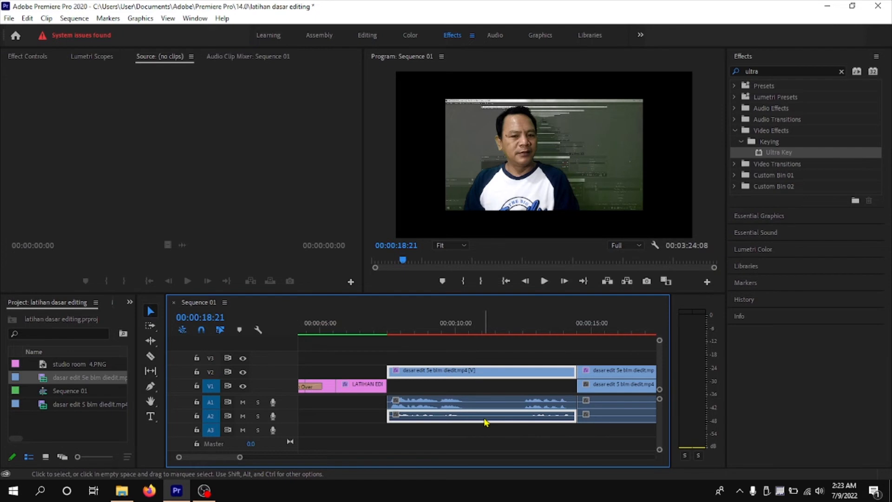
right_click(485, 421)
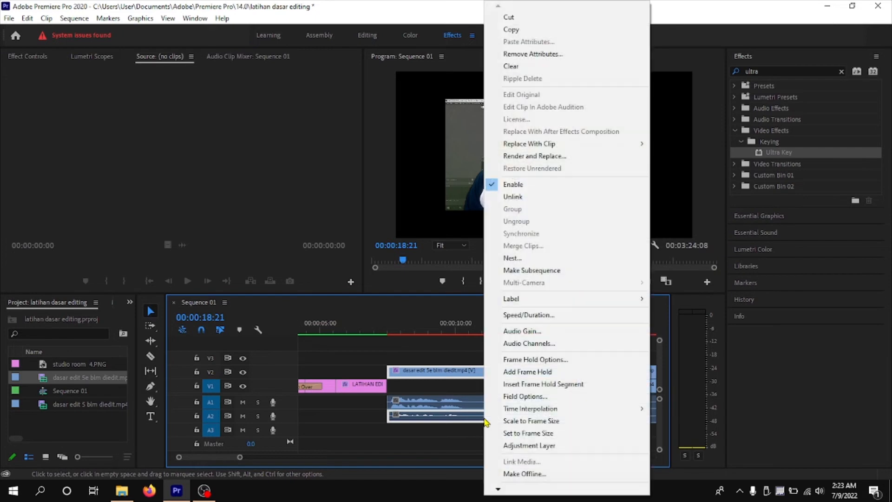
click(517, 197)
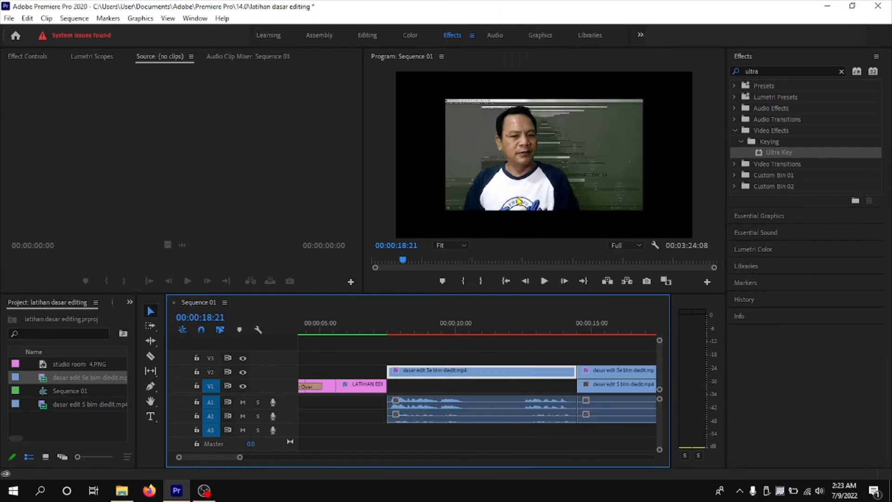
click(513, 418)
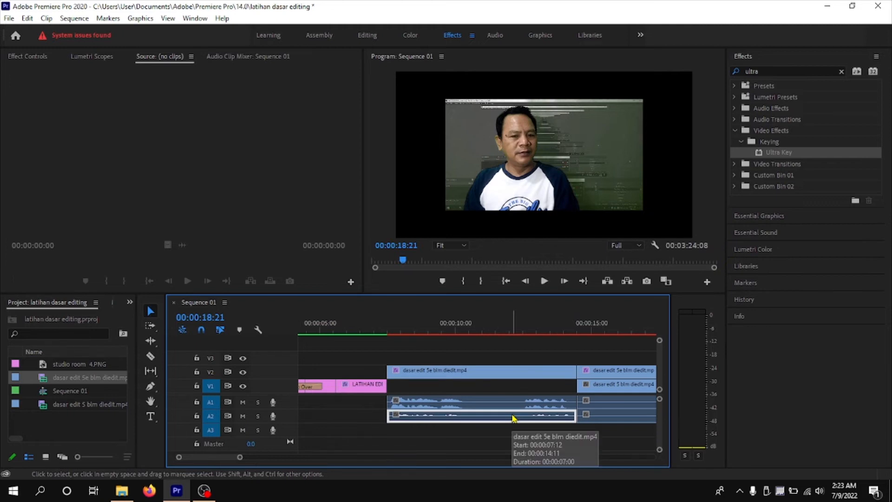
right_click(513, 419)
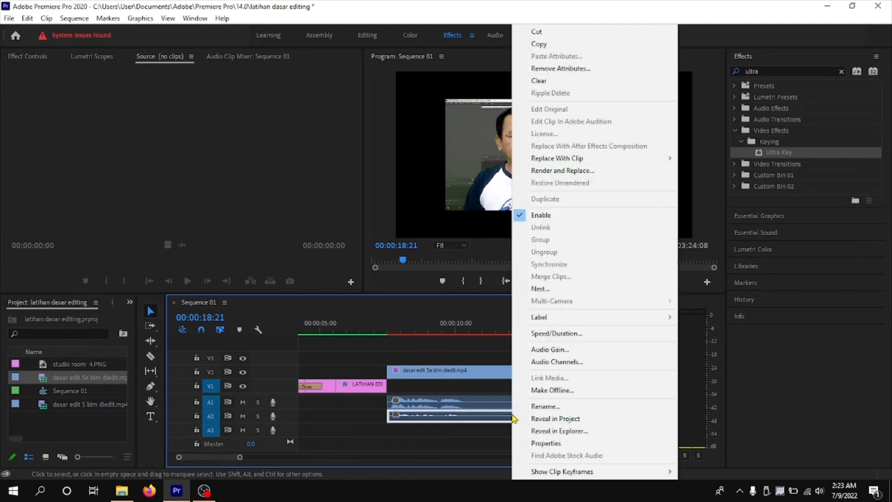
click(556, 81)
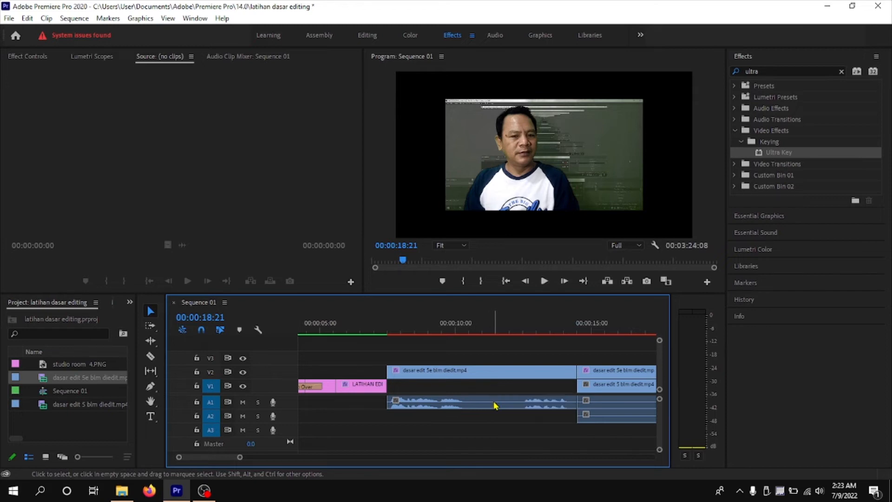
- Delete the second green-screen segment's unlinked audio on A2 and return to the start of the footage at 00:00:07:12
scroll(513, 437, down, 2)
scroll(513, 437, down, 1)
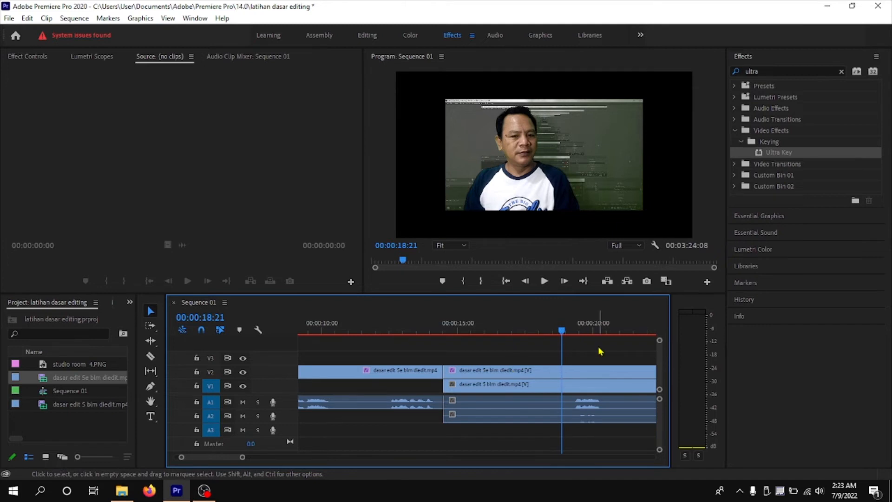
right_click(518, 418)
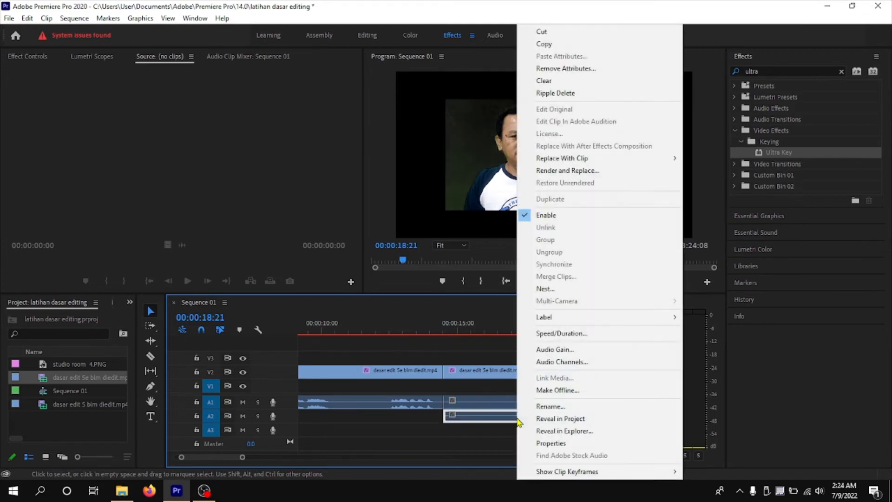
click(581, 85)
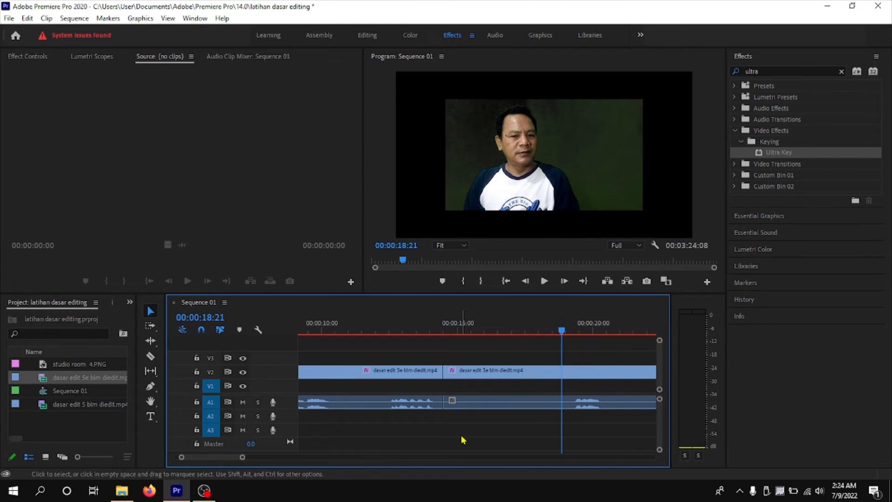
scroll(334, 439, up, 3)
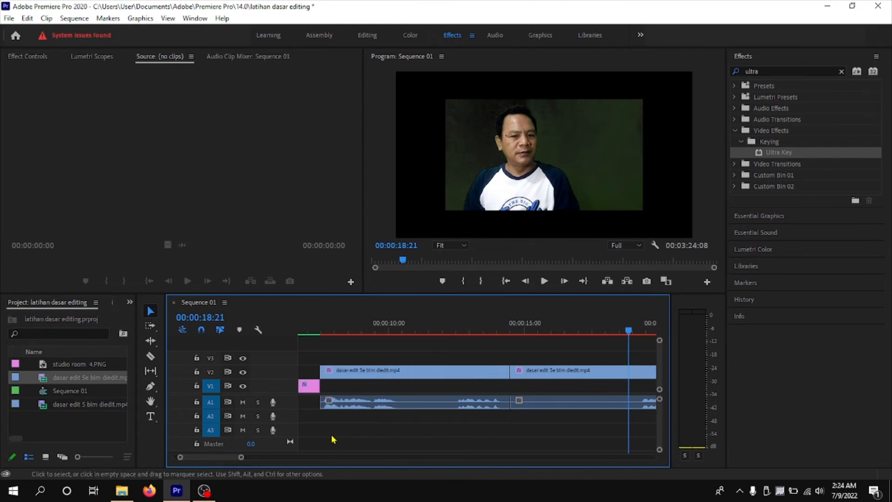
scroll(334, 439, up, 1)
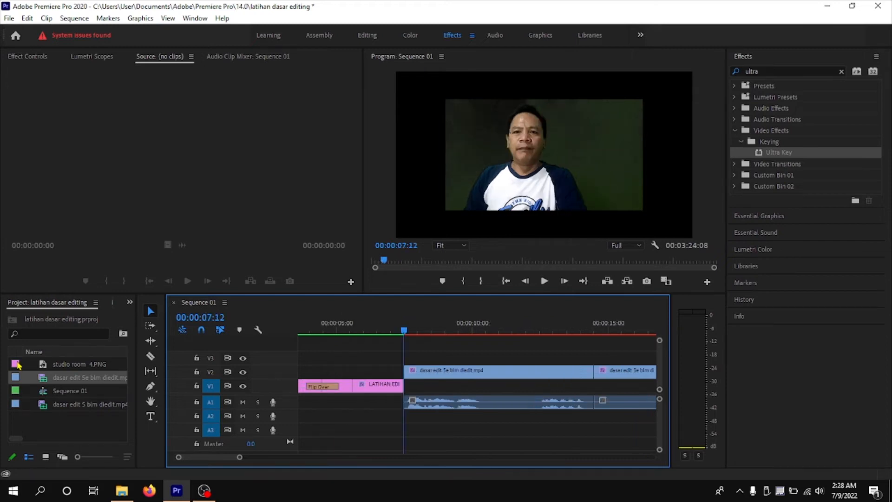
- Place studio room 4.PNG on V1 beneath the green-screen footage from 00:00:07:12 and extend it to about 00:00:48
click(17, 366)
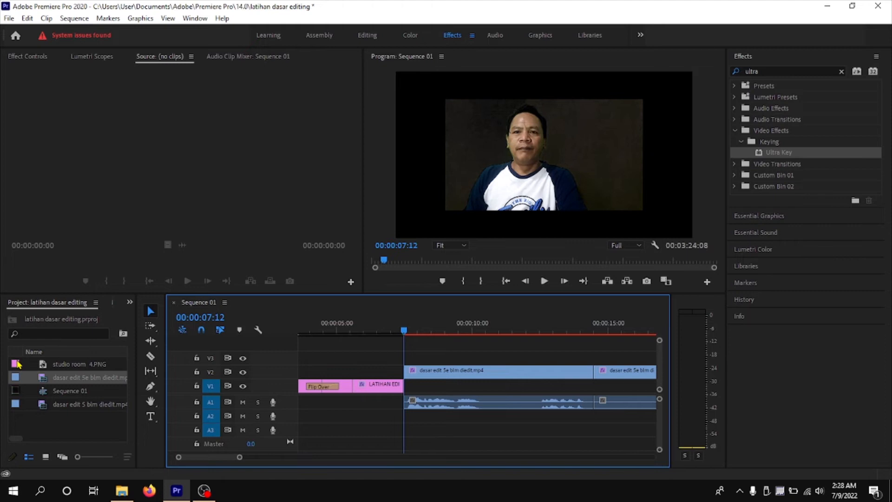
drag(17, 365, 591, 453)
scroll(590, 447, down, 3)
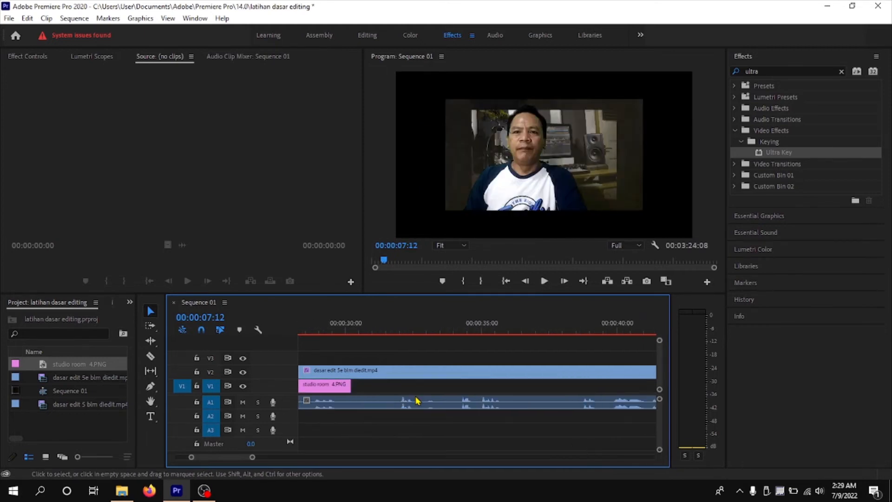
drag(360, 384, 650, 385)
scroll(474, 452, down, 2)
drag(518, 387, 656, 387)
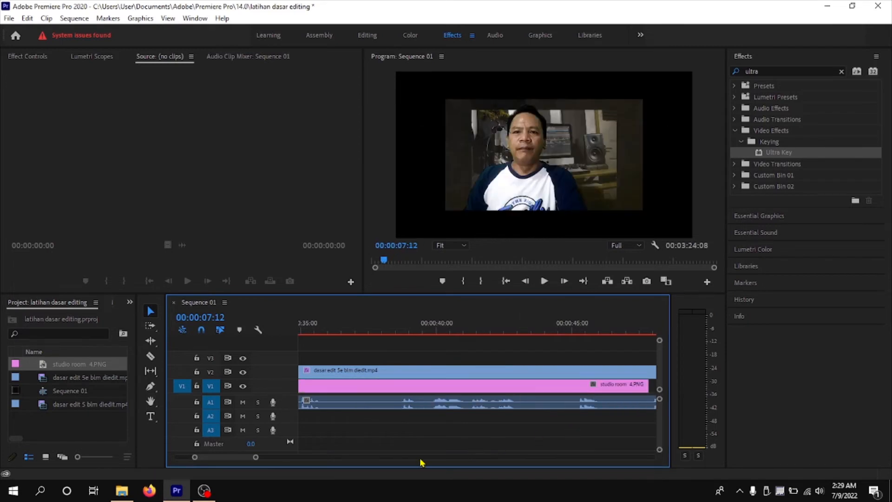
scroll(411, 439, up, 2)
scroll(411, 440, up, 10)
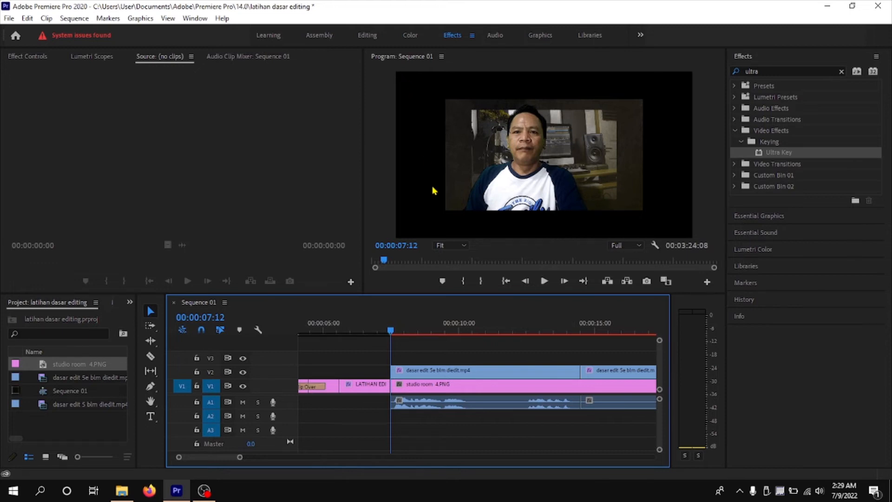
- Scale the studio room background to 210 and adjust its vertical position in the frame
click(444, 389)
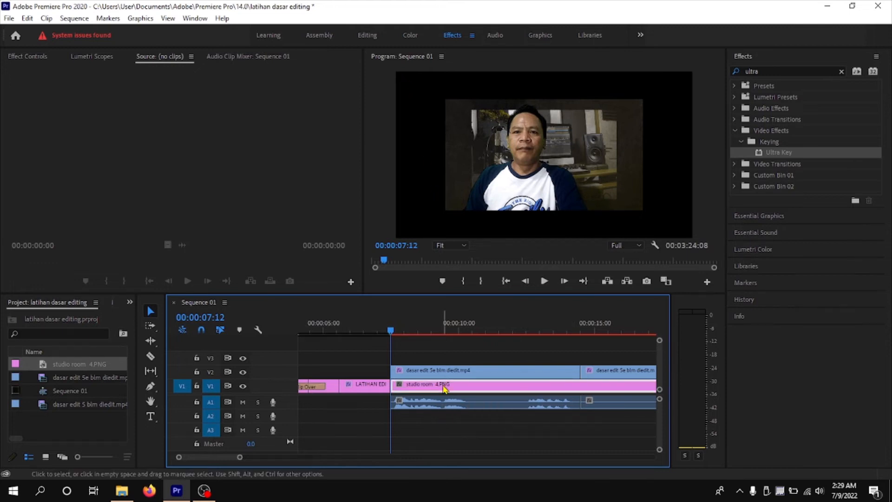
click(19, 57)
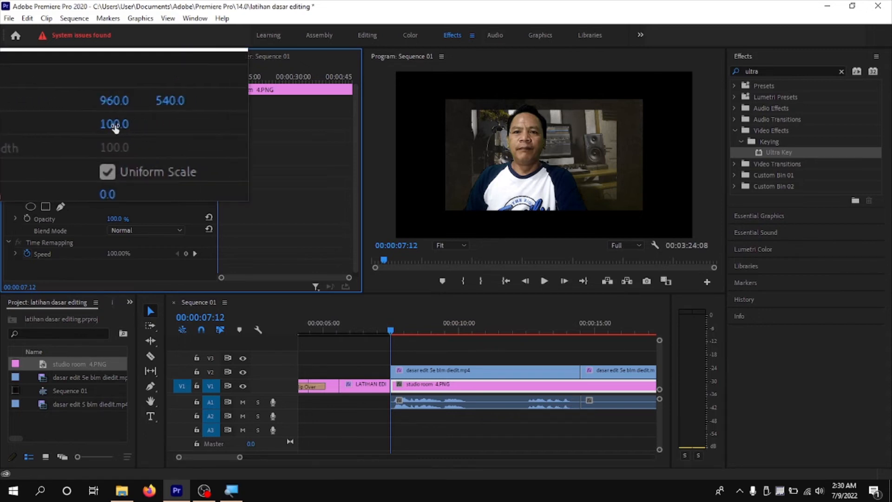
drag(114, 124, 184, 129)
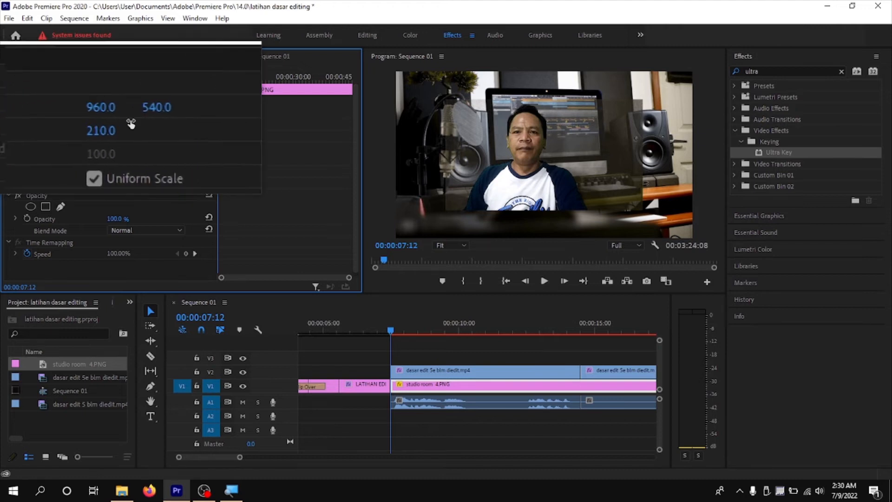
drag(142, 113, 174, 113)
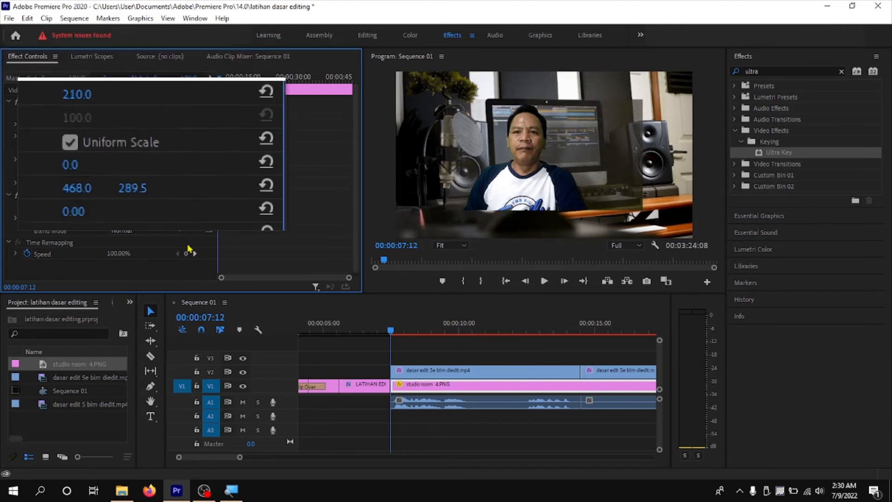
- Scale the first green-screen segment on V2 to 150
click(462, 377)
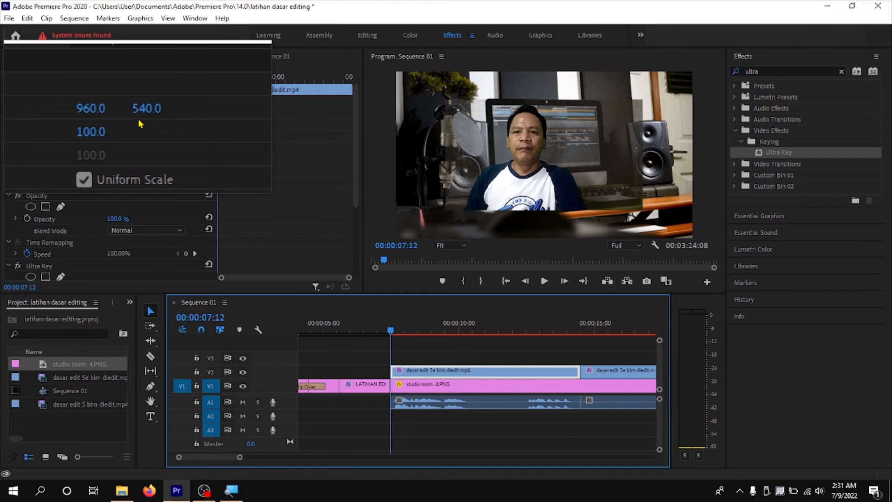
click(114, 126)
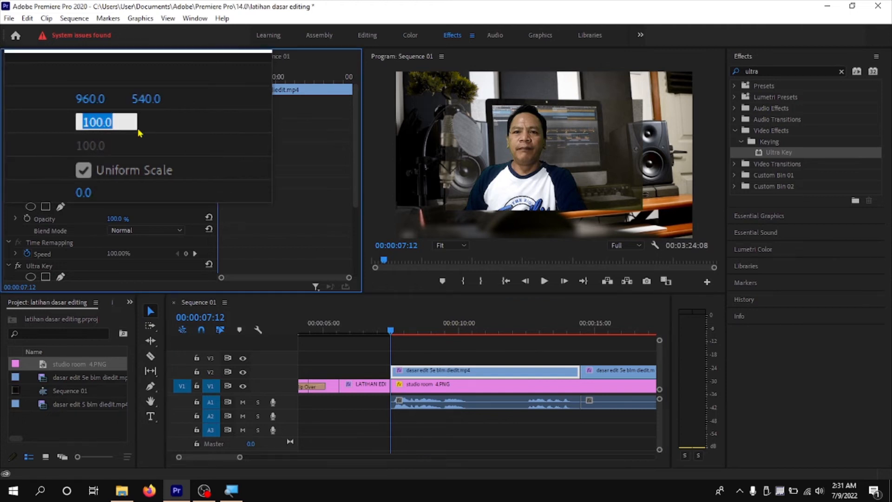
text(150)
key(Return)
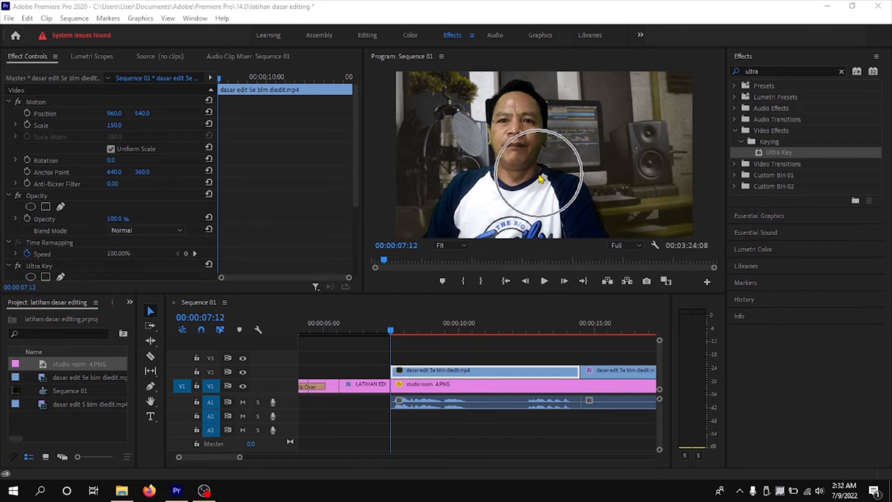
- Go to 00:00:15:19 and scale the second green-screen segment on V2 to 150
scroll(544, 353, down, 2)
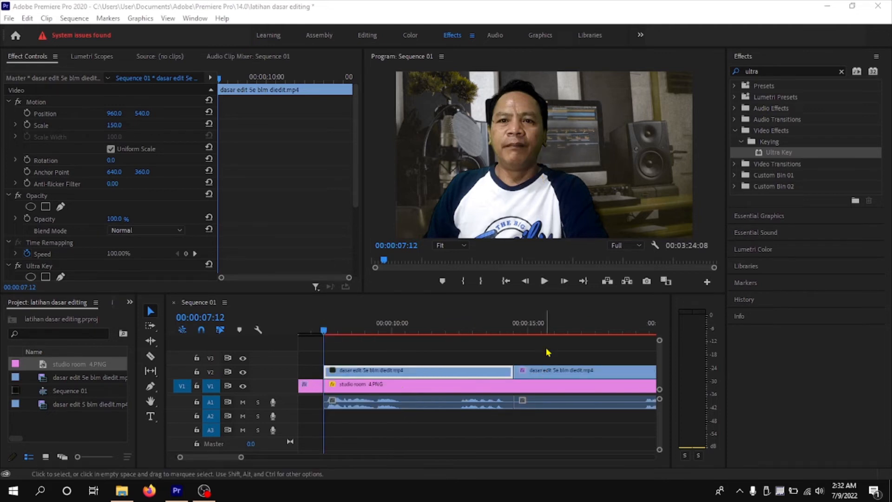
click(549, 331)
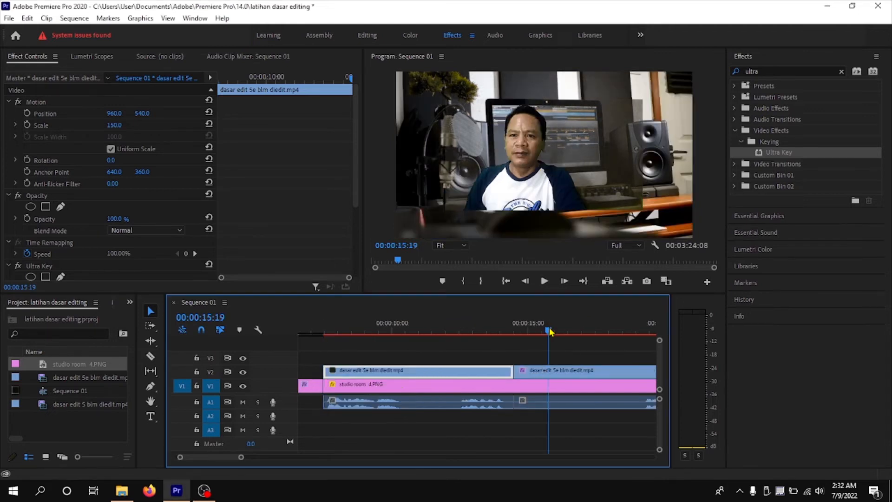
click(548, 371)
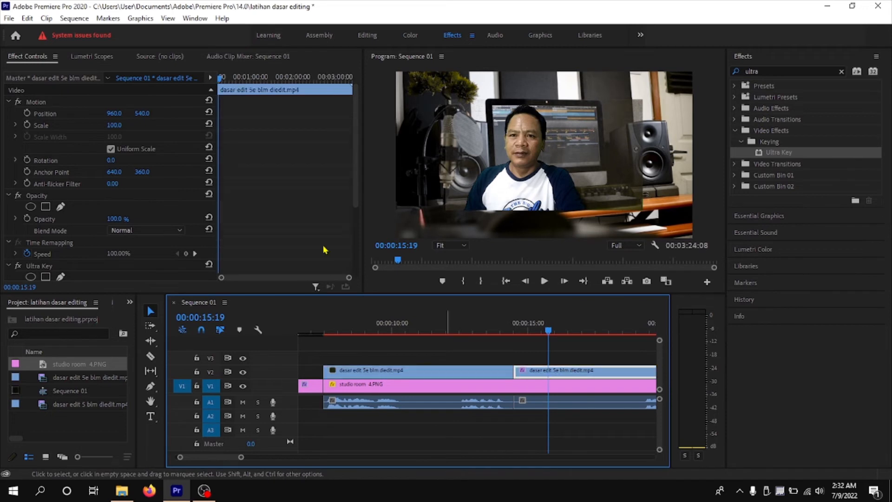
click(116, 125)
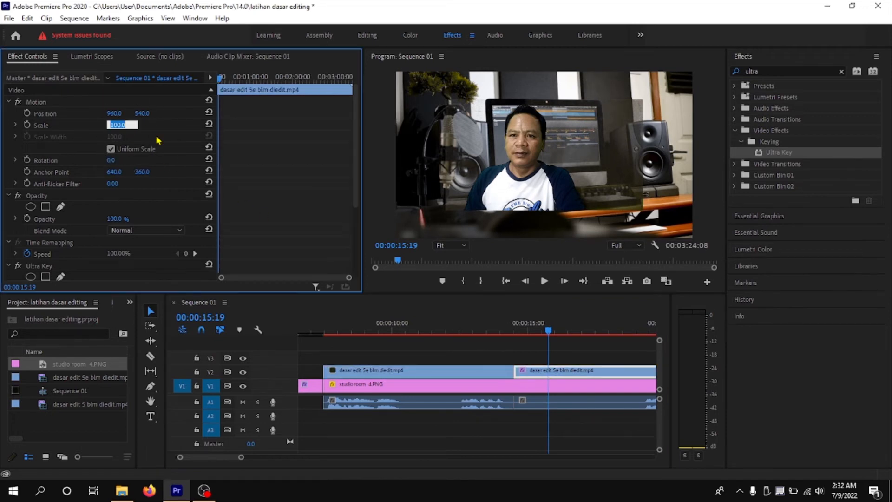
text(150)
click(374, 147)
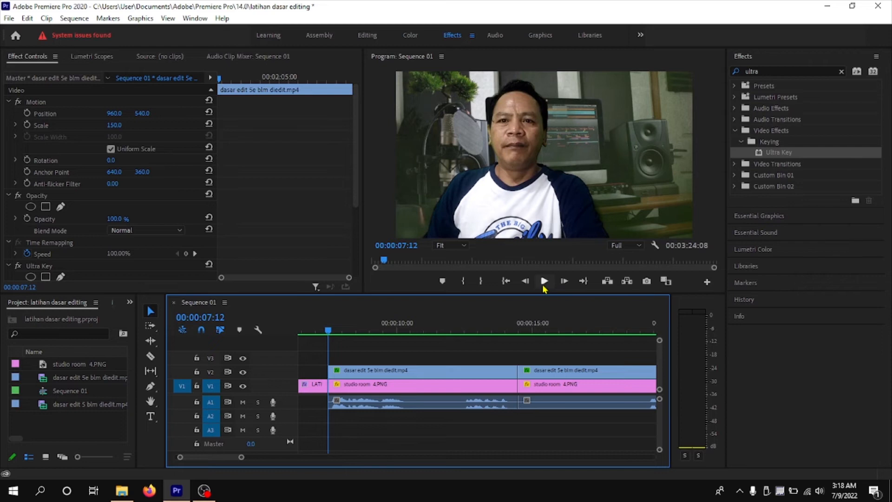
- Play the composited footage from 00:00:07:12 and review the segments along the whole sequence
click(544, 281)
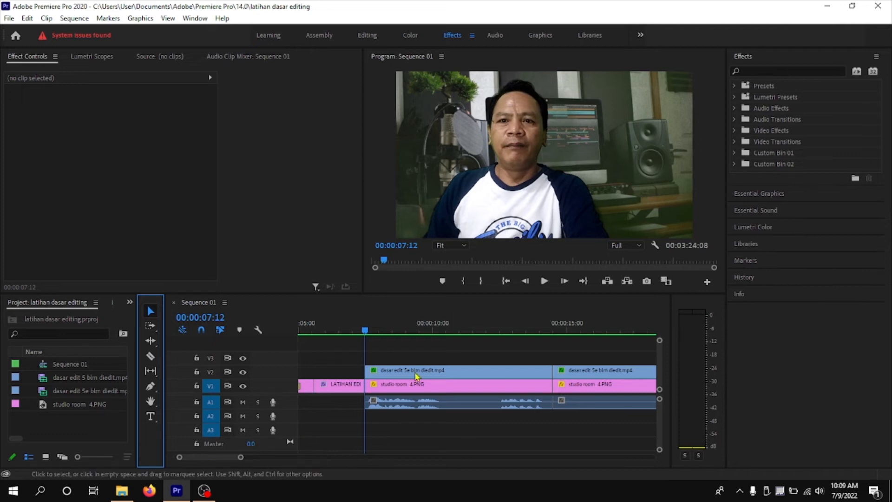
click(220, 461)
click(410, 384)
drag(240, 458, 375, 428)
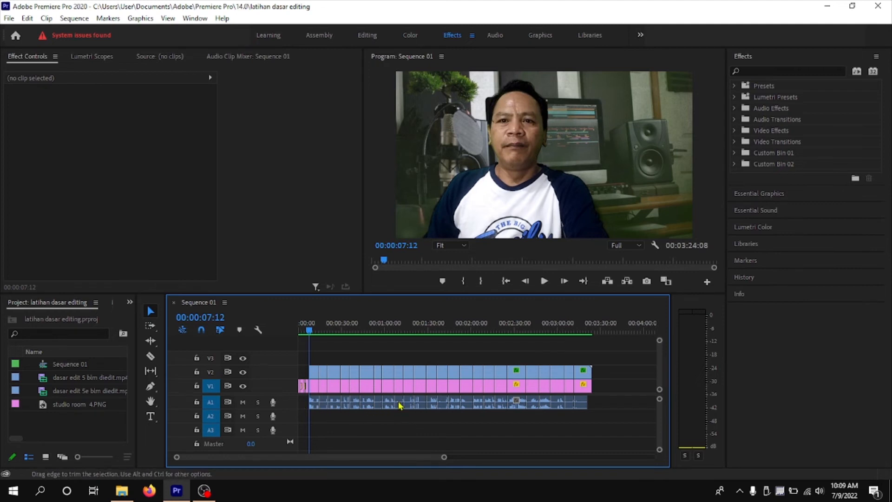
drag(444, 457, 579, 461)
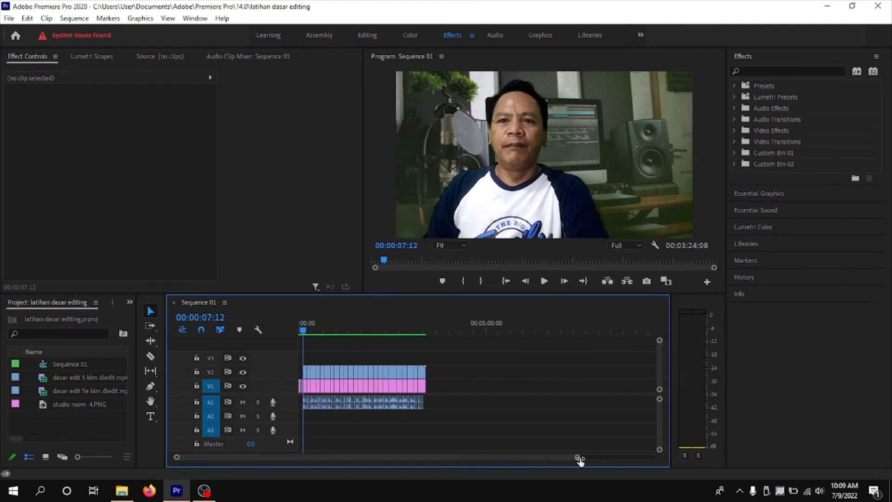
drag(580, 460, 414, 474)
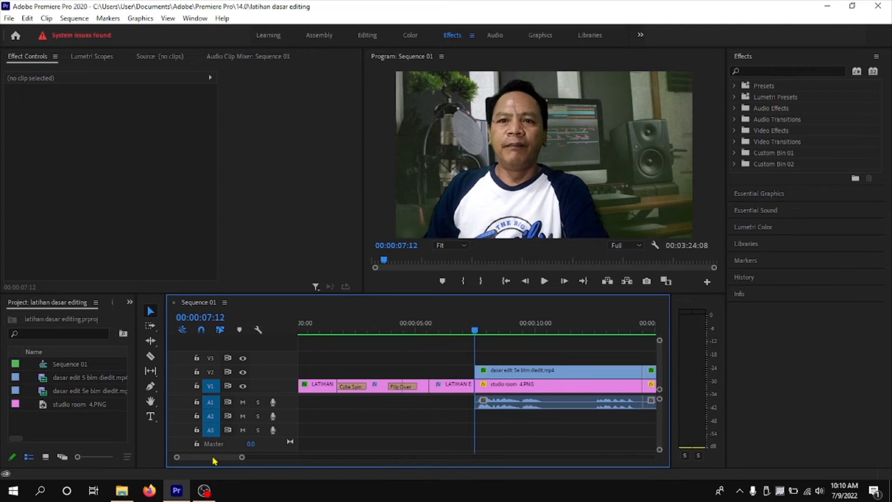
drag(227, 458, 217, 460)
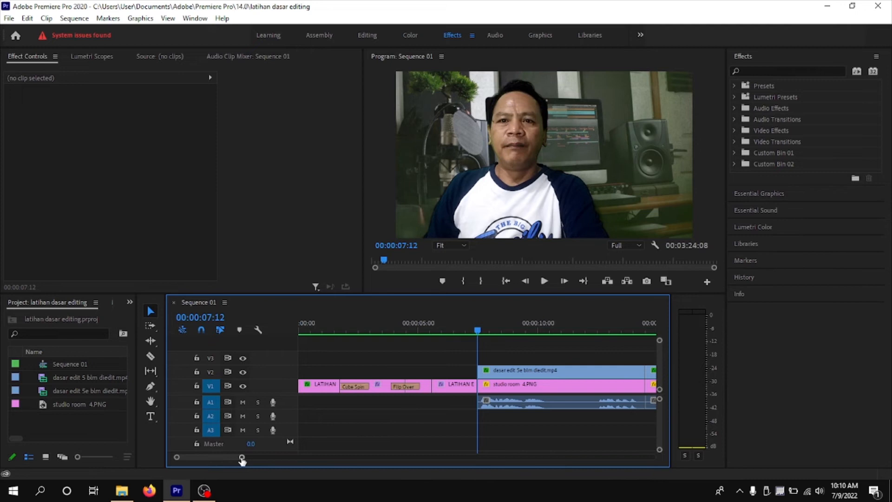
drag(241, 458, 240, 457)
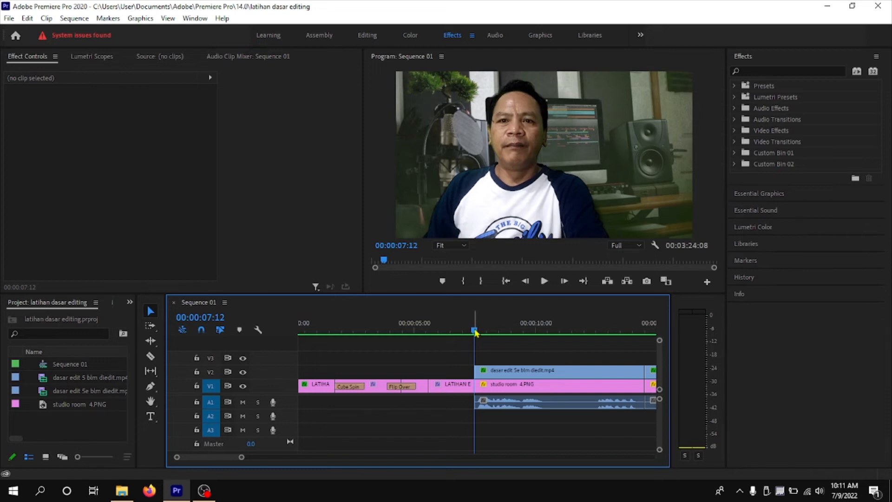
click(560, 332)
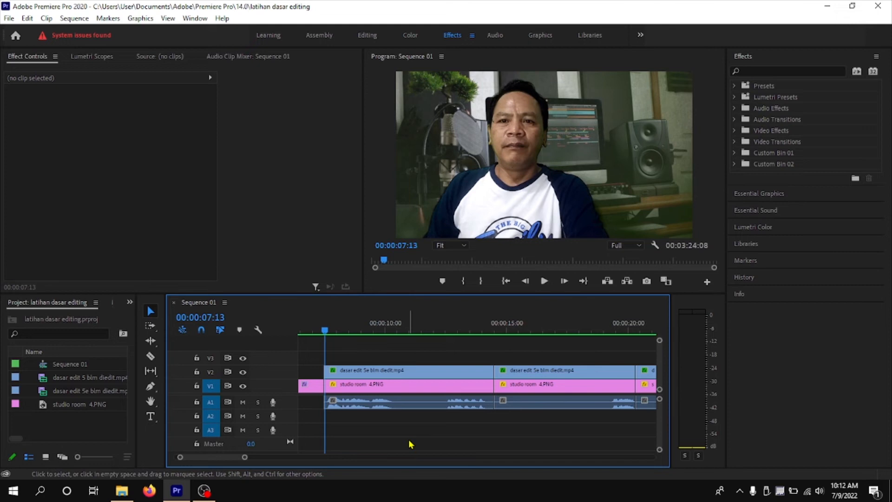
- Cut the footage, background and audio after the first burst of speech, at about 00:00:10:08, and again just before the next burst
key(c)
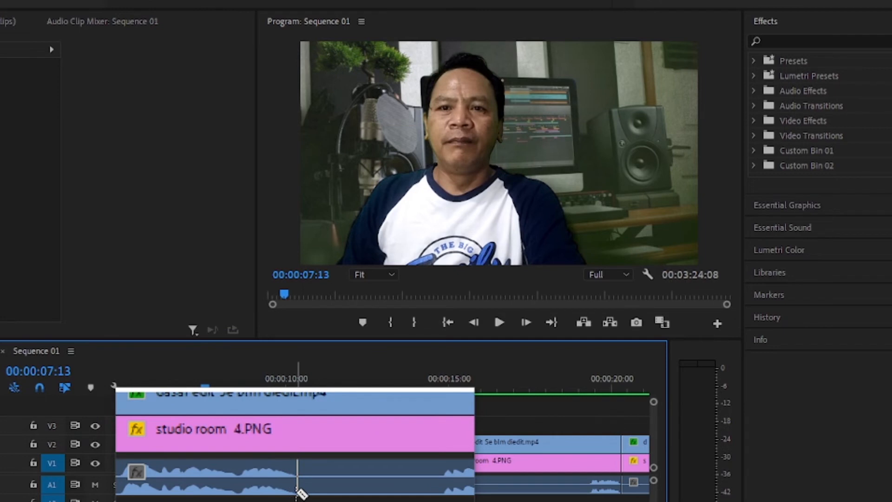
click(298, 492)
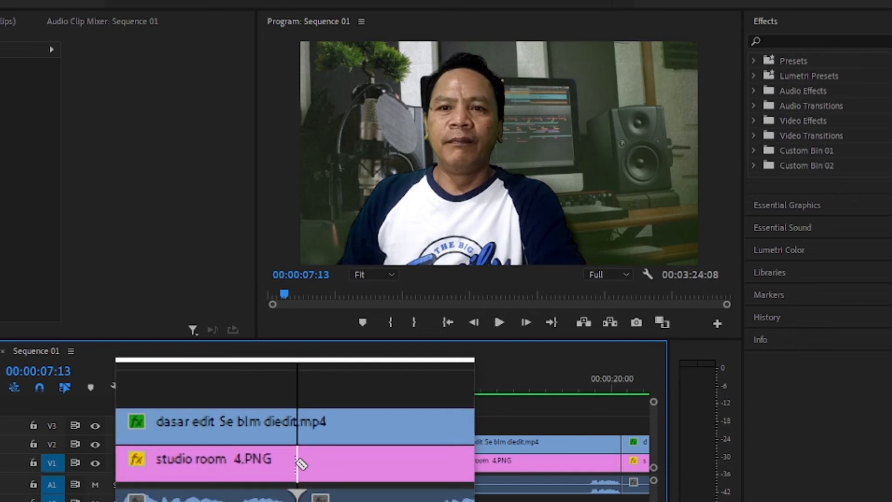
click(302, 461)
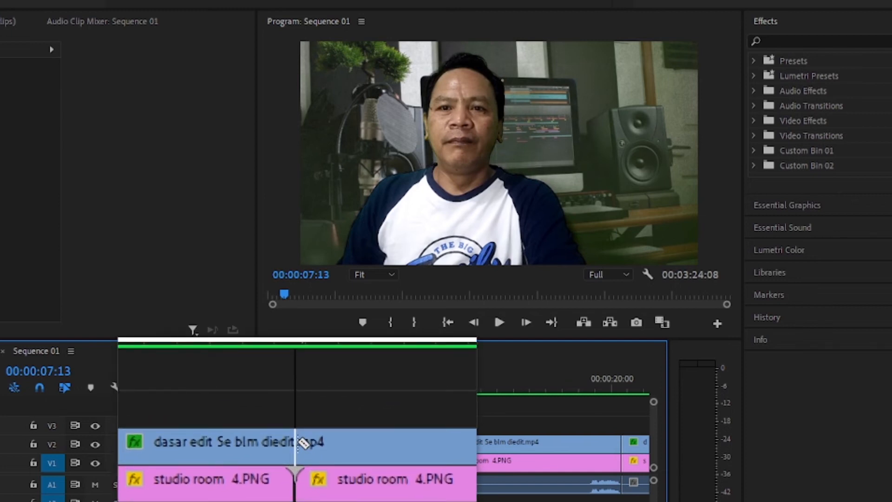
click(301, 441)
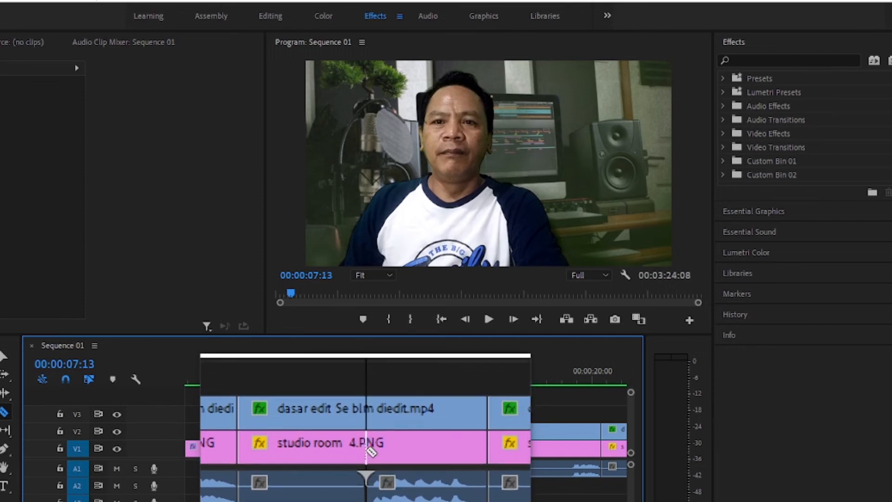
click(370, 430)
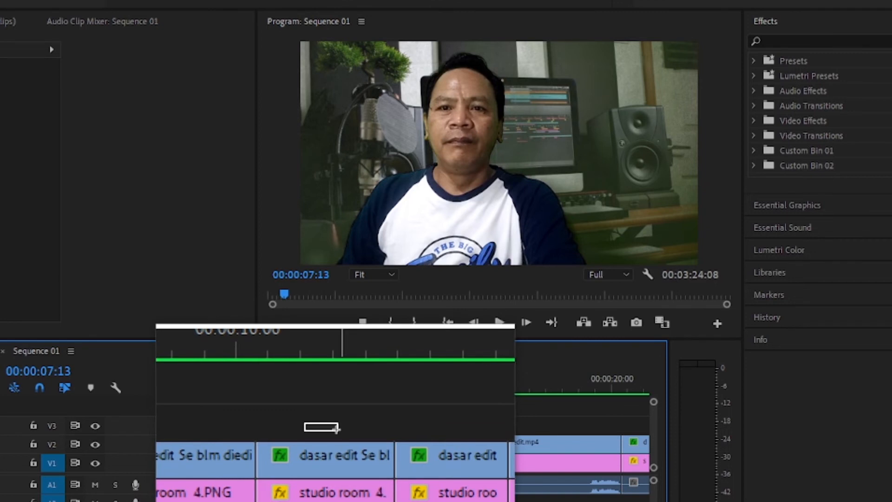
- Ripple delete the silent section between the first two bursts of speech on V2, V1 and A1
click(334, 470)
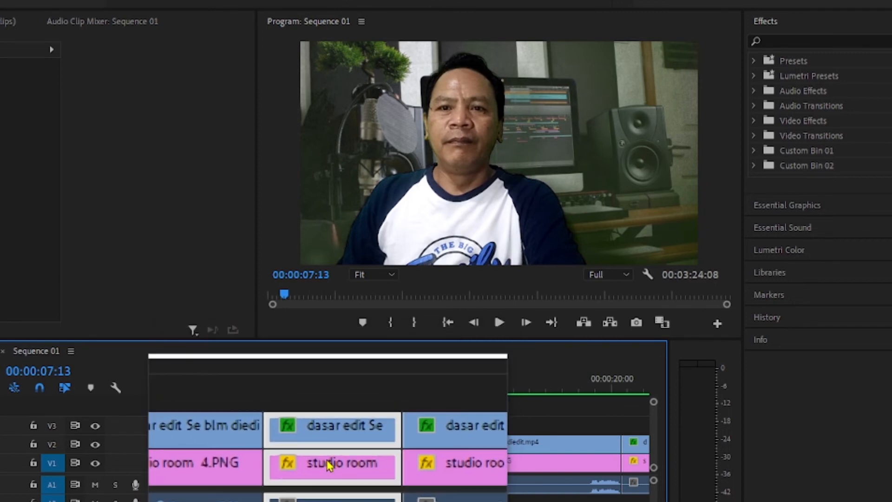
right_click(329, 466)
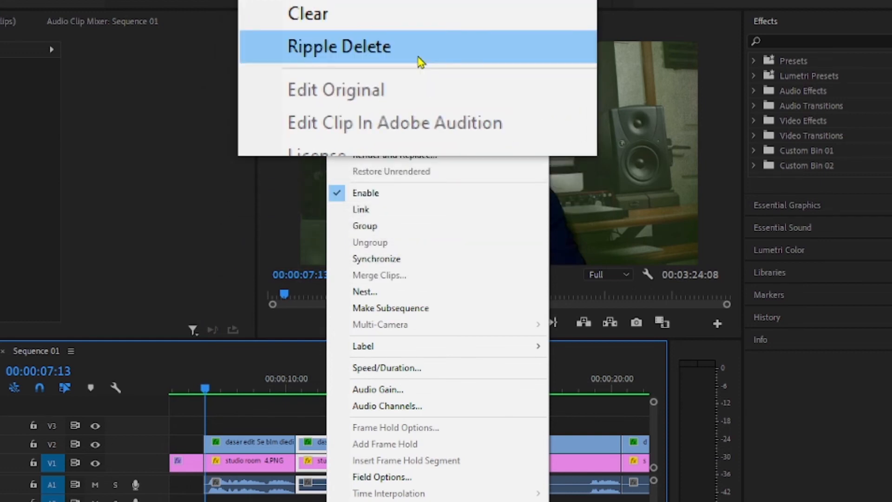
click(420, 62)
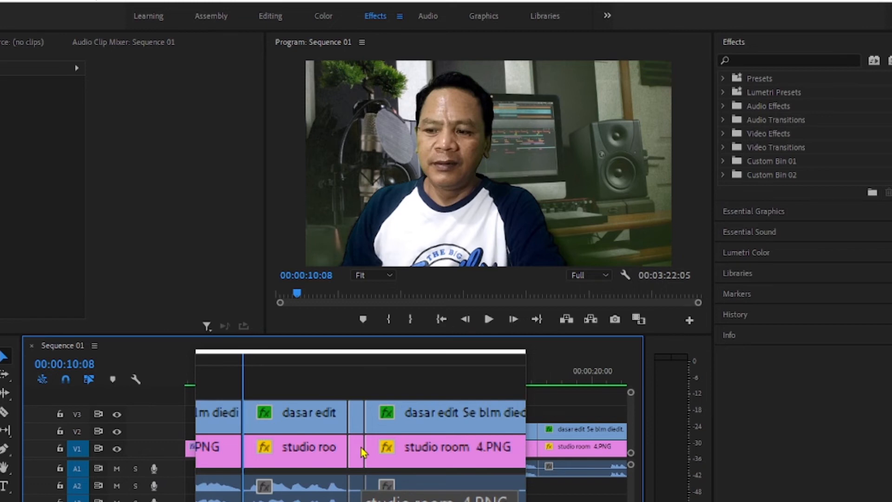
- Ripple delete the short silent section after the second burst of speech on all three tracks
drag(358, 416, 356, 462)
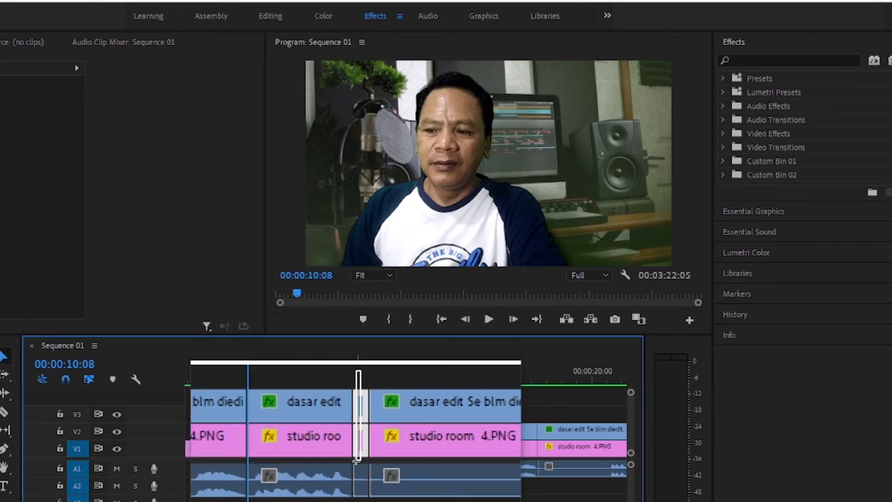
right_click(356, 458)
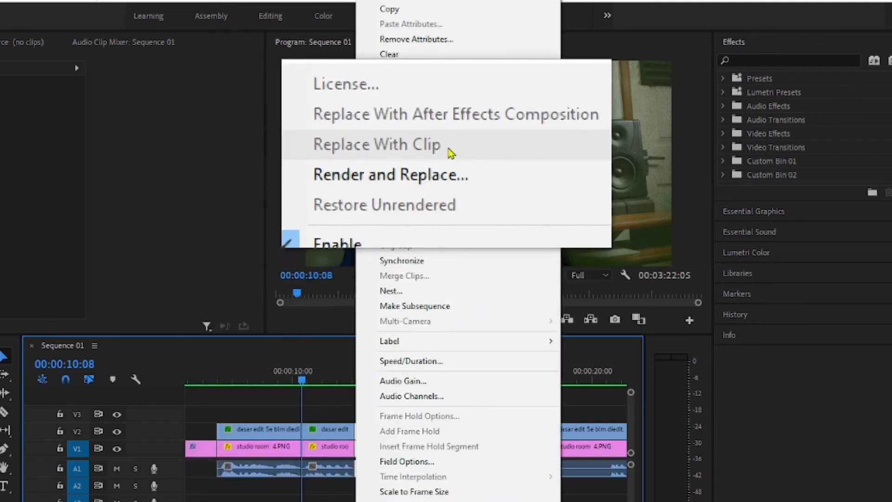
click(448, 70)
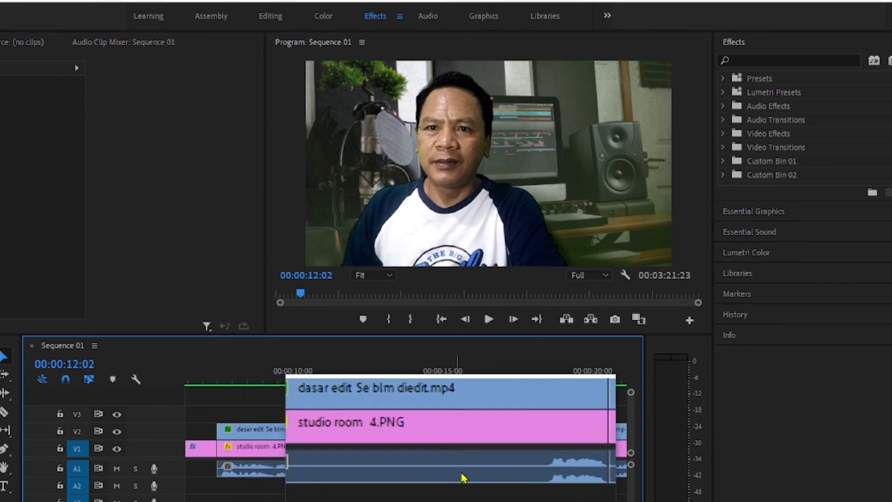
- Cut and ripple delete the silent section after 00:00:12:02 on all three tracks, and play the result from 00:00:07:11
click(500, 470)
click(501, 447)
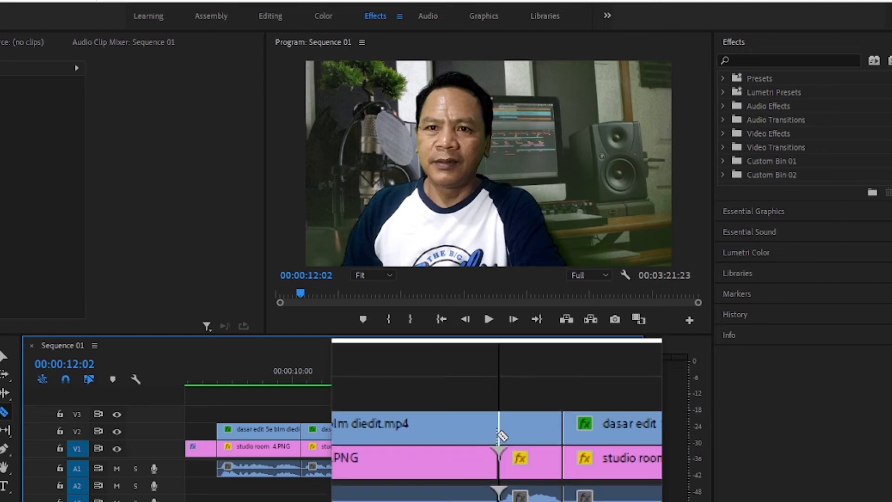
key(v)
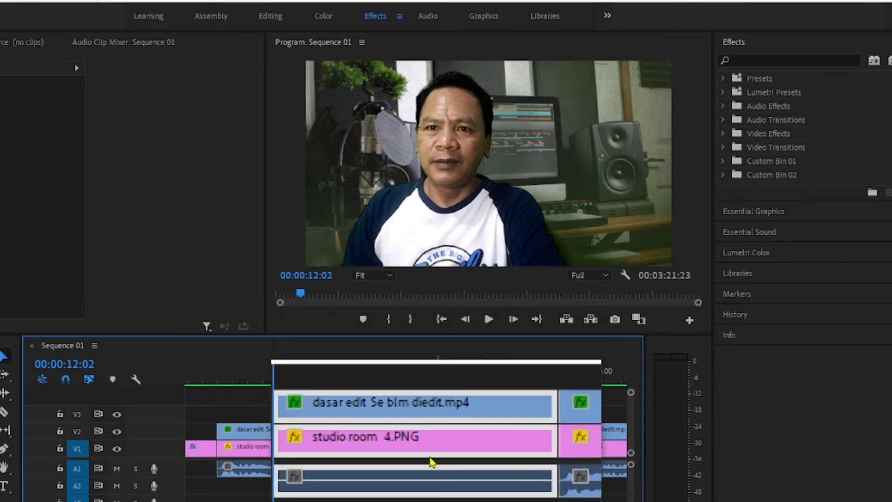
right_click(429, 449)
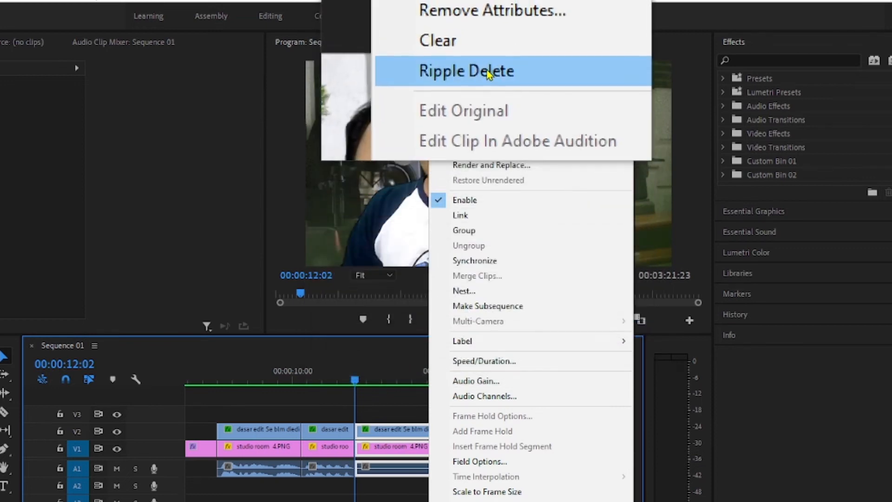
click(488, 75)
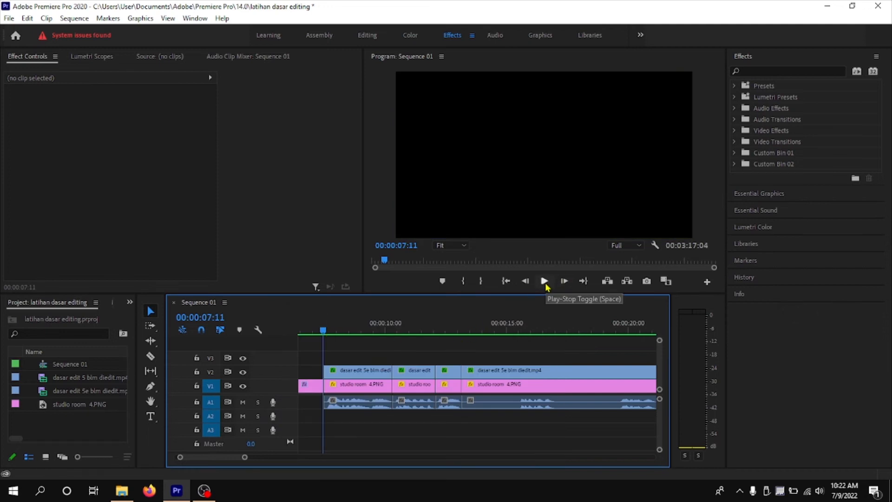
click(545, 281)
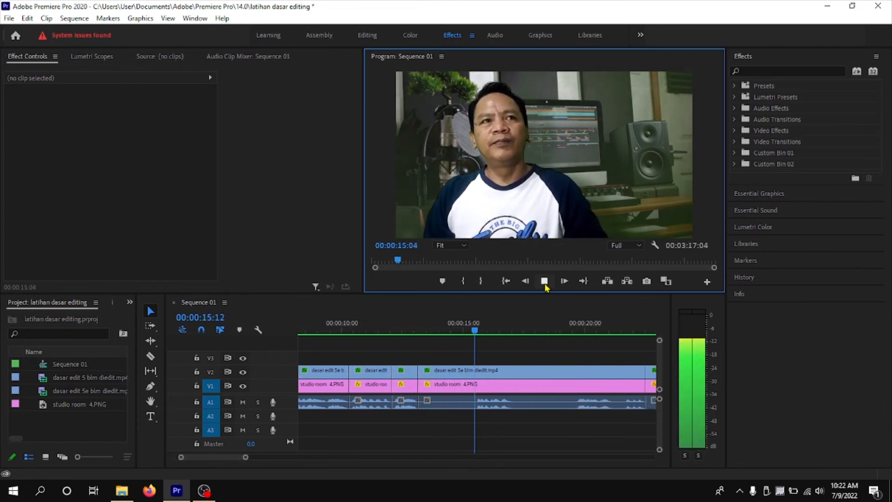
click(545, 284)
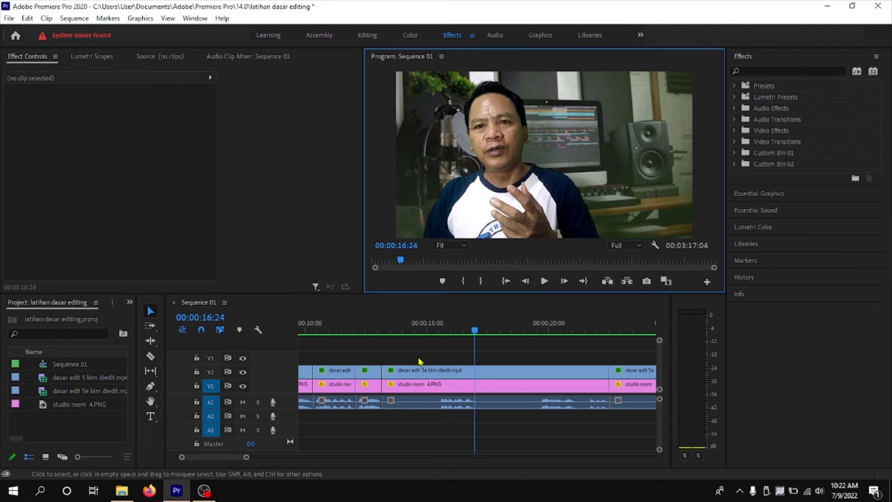
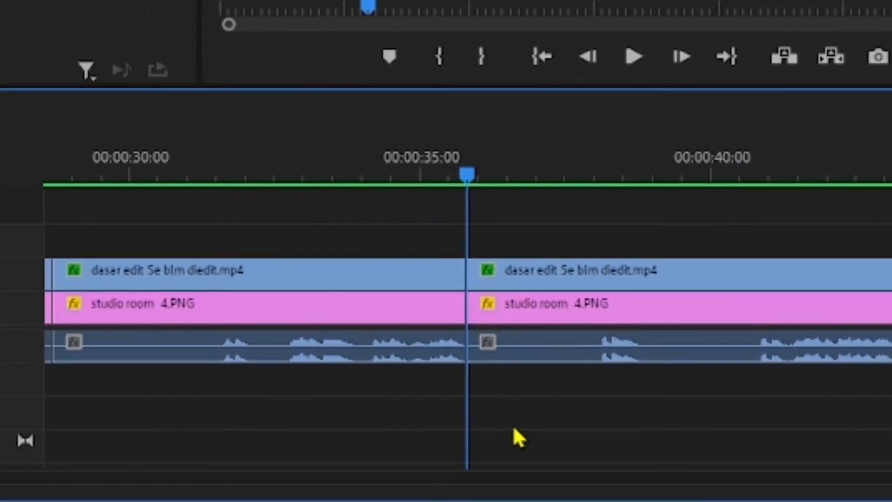
- Cut the audio, background and footage just before the next burst of speech, at about 00:00:15:12
scroll(342, 421, up, 5)
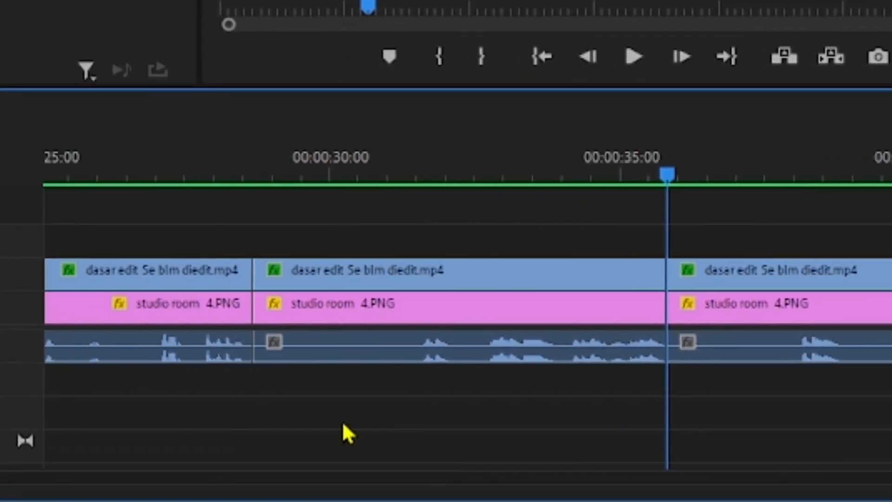
scroll(342, 421, up, 10)
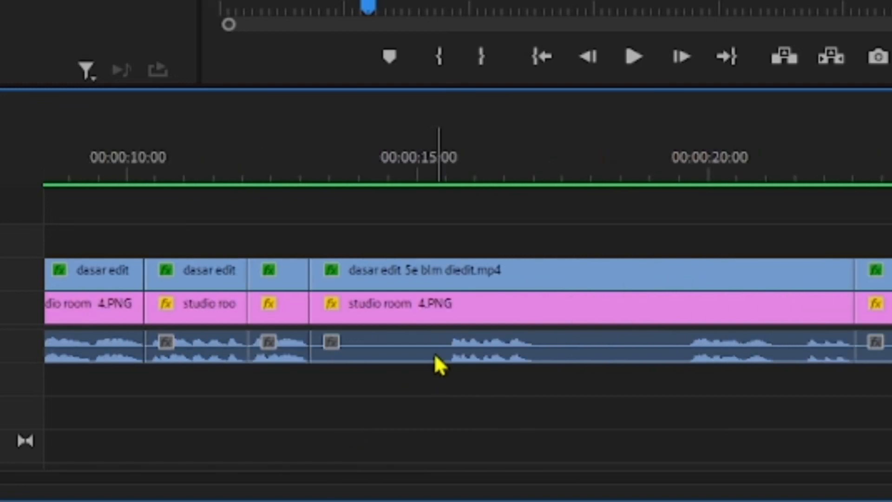
key(c)
click(446, 344)
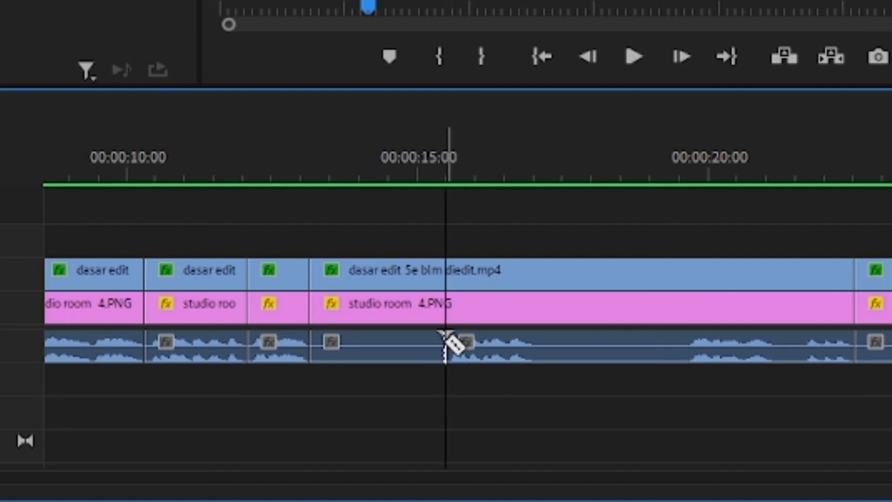
click(446, 304)
click(446, 270)
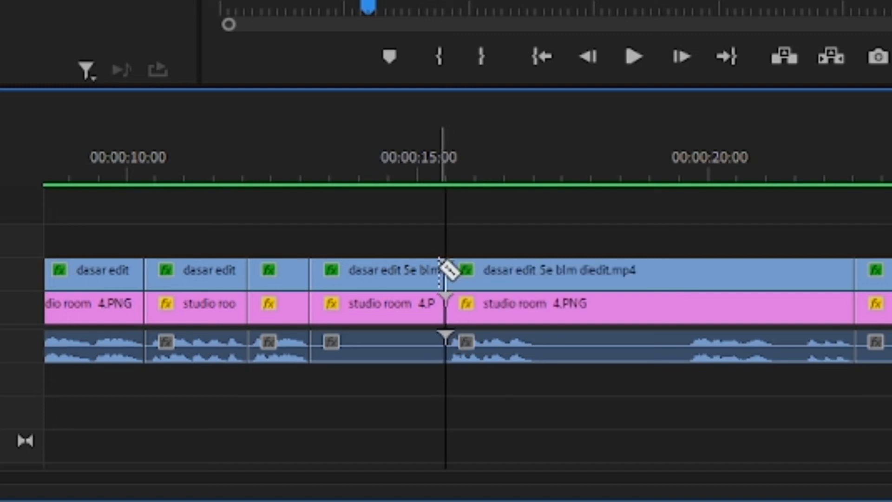
- Cut the audio and footage after that burst, at about 17 seconds, and all three tracks before the next one, at about 19.7 seconds
click(544, 339)
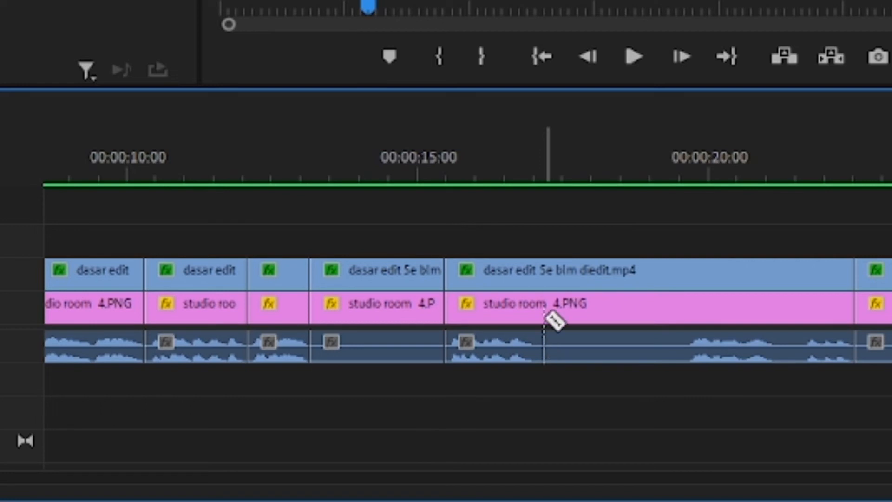
click(545, 269)
click(689, 340)
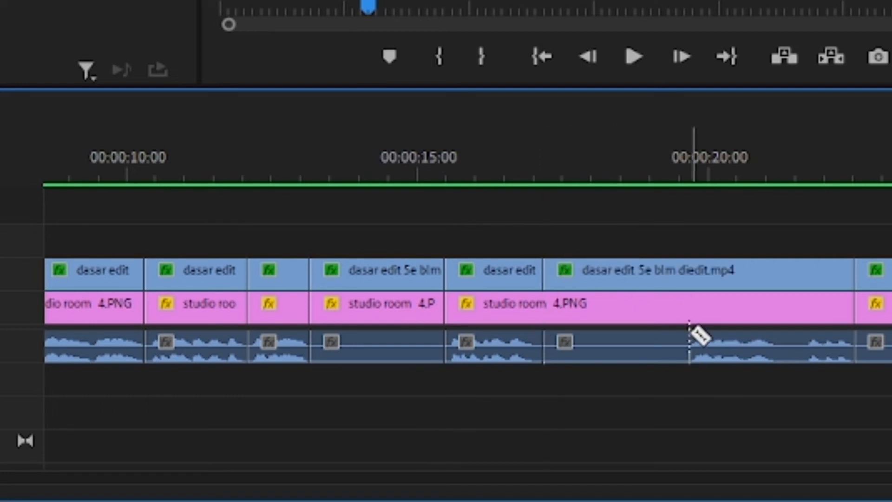
click(690, 305)
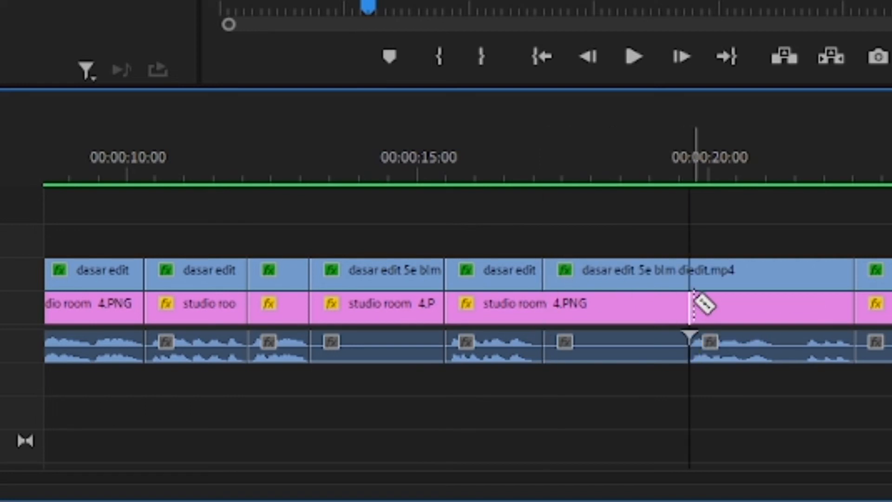
click(692, 279)
- Cut the audio, background and footage at both ends of the short silence between about 21.2 and 21.6 seconds
click(780, 344)
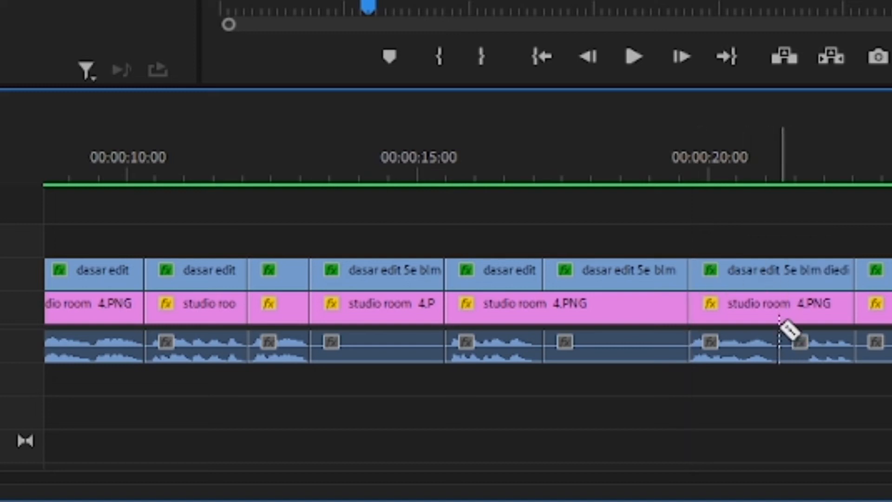
click(783, 277)
click(804, 343)
key(Down)
click(804, 304)
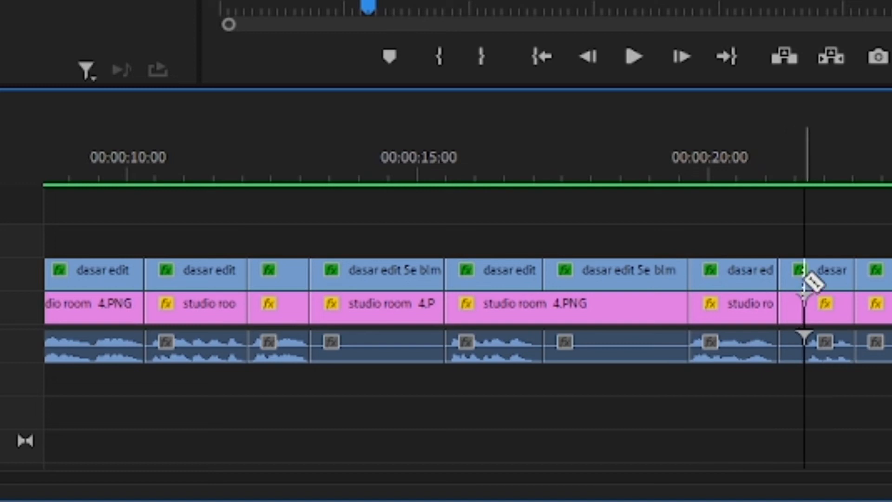
- Cut all three tracks at both ends of the very short pause in speech at about 34 seconds
key(v)
scroll(808, 356, right, 5)
key(c)
scroll(739, 374, right, 5)
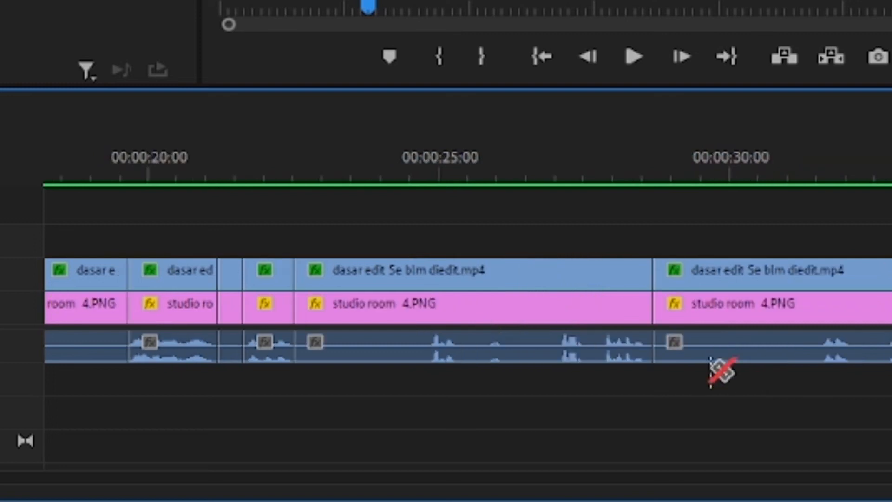
scroll(711, 372, right, 5)
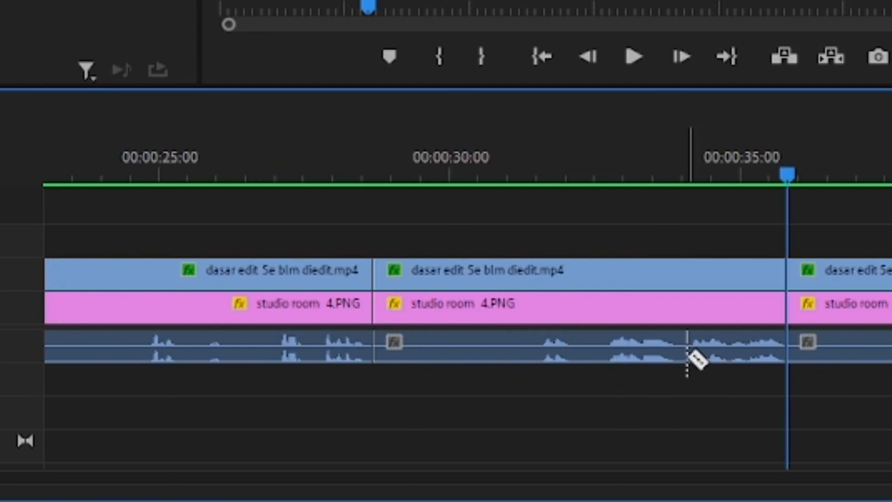
click(688, 277)
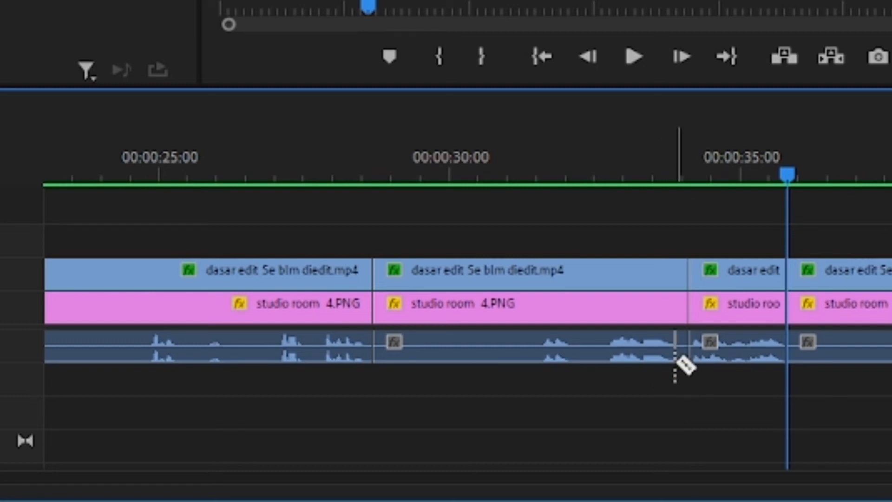
click(677, 278)
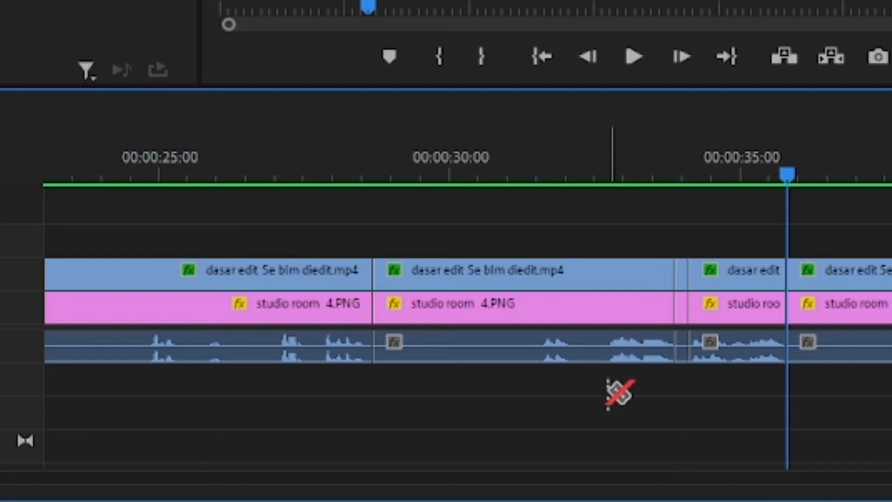
- Cut all three tracks around the small burst of speech near 32 seconds and just before the burst at about 32.7 seconds
click(607, 356)
click(607, 309)
click(606, 270)
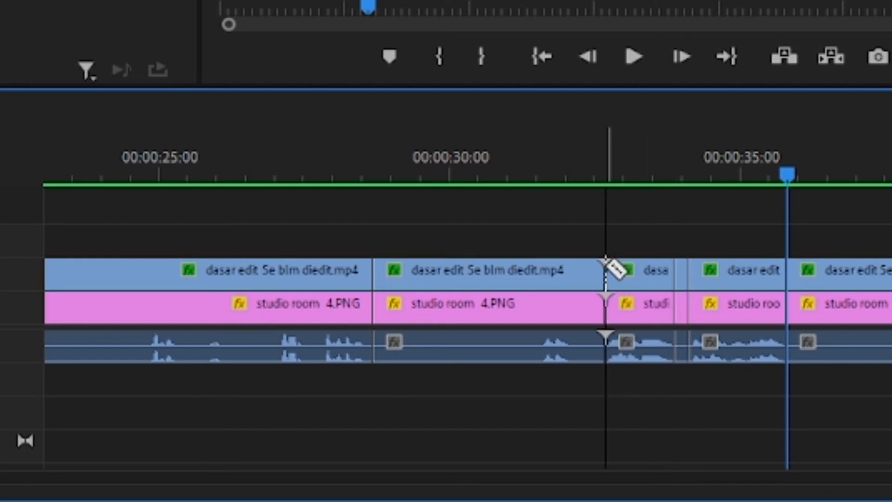
click(577, 356)
click(576, 309)
click(577, 274)
click(539, 308)
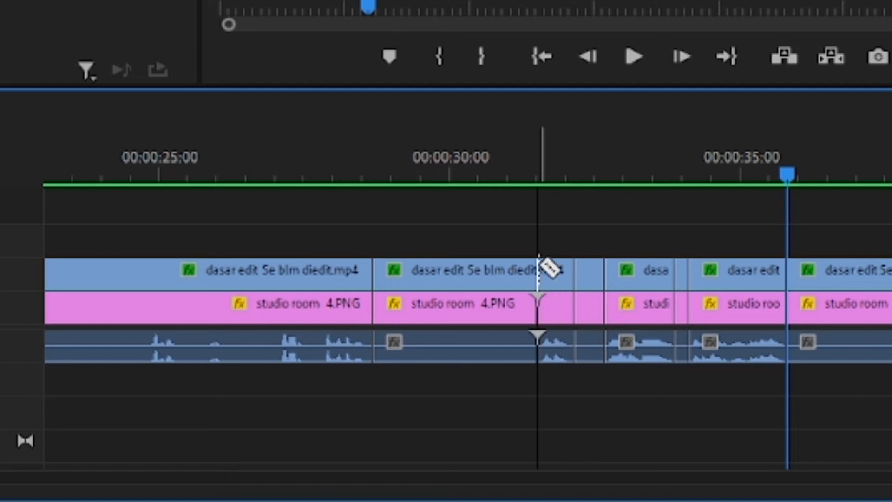
click(539, 269)
- Cut the audio, background and footage at both ends of the short silence between about 27.5 and 27.8 seconds
click(321, 355)
click(321, 308)
click(319, 270)
click(302, 356)
click(302, 308)
click(302, 269)
- Cut all three tracks just before the bursts of speech at about 27 seconds and about 24.8 seconds
click(277, 355)
click(278, 308)
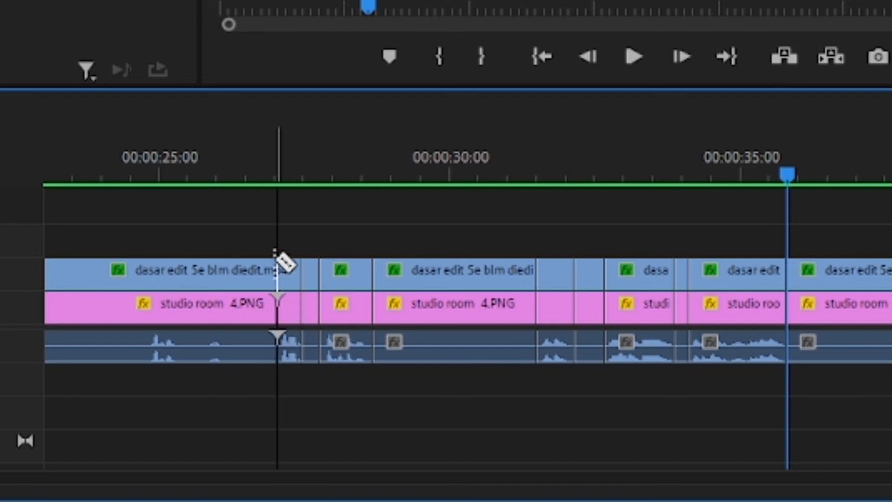
click(278, 270)
click(147, 348)
click(147, 308)
click(147, 270)
key(v)
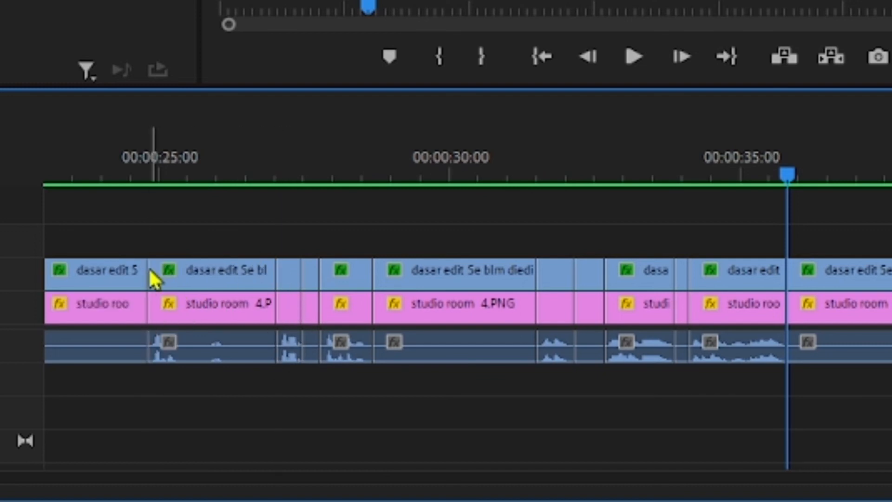
- Scrub through the silent section from 00:00:13:07 to 00:00:15:11 and ripple delete it on all three tracks
scroll(153, 274, up, 10)
key(c)
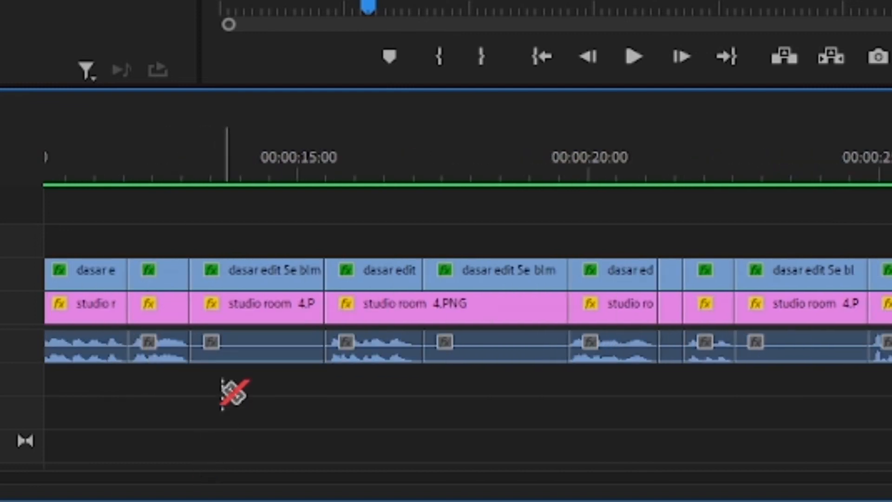
scroll(225, 398, up, 5)
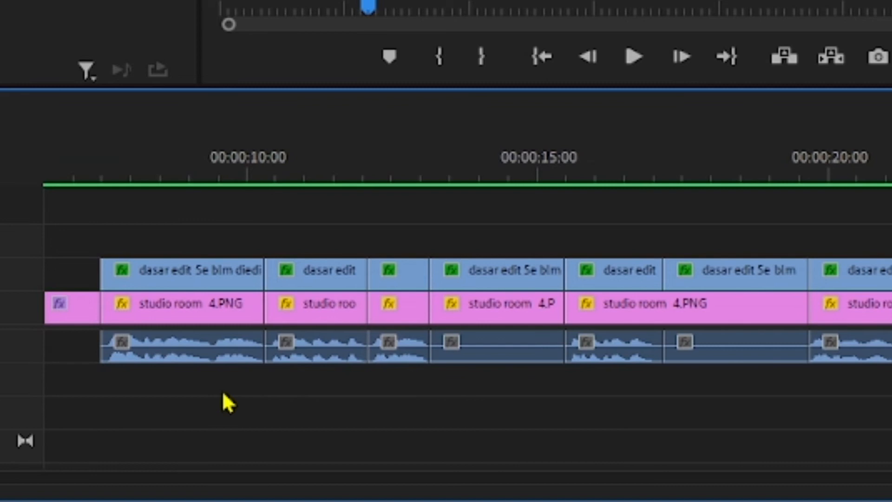
scroll(225, 399, down, 6)
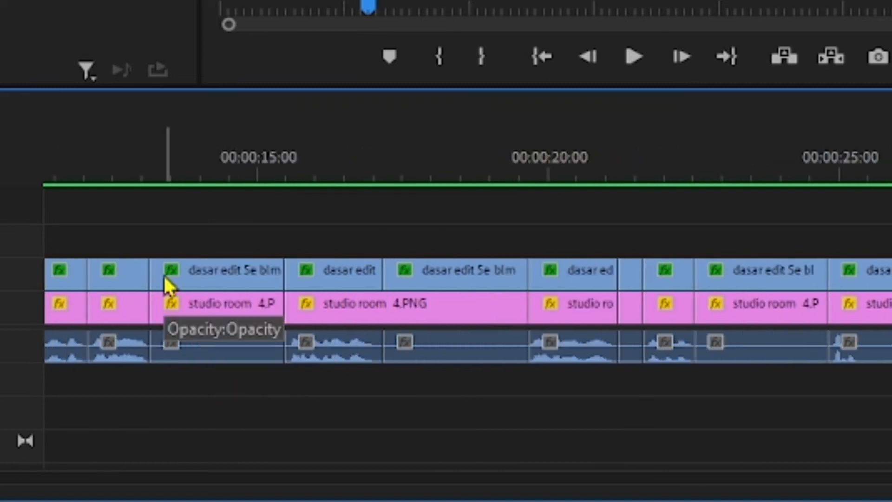
click(162, 184)
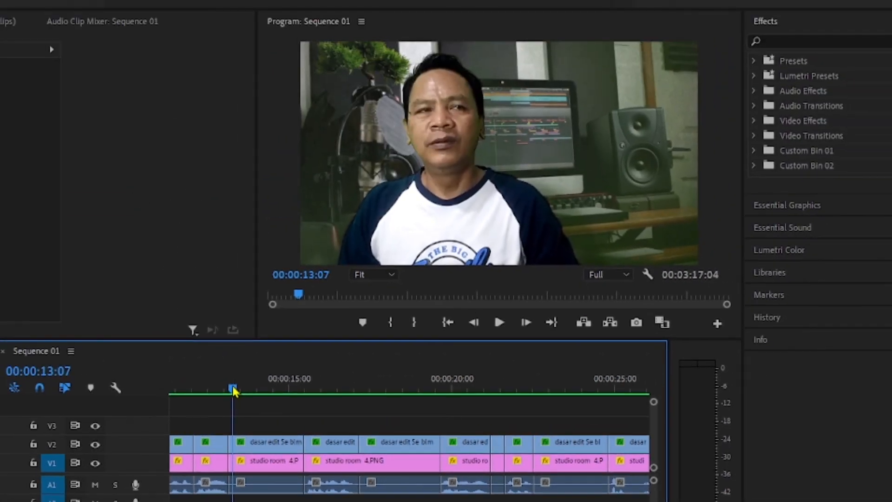
drag(235, 392, 305, 407)
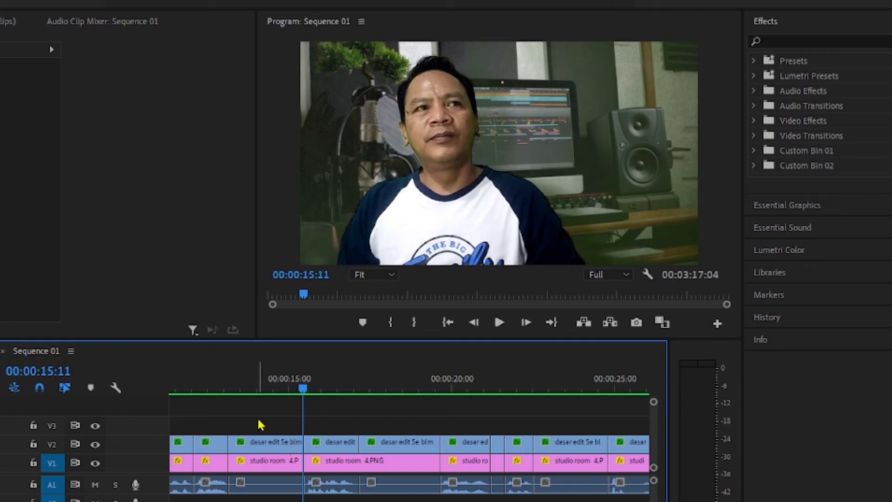
click(275, 442)
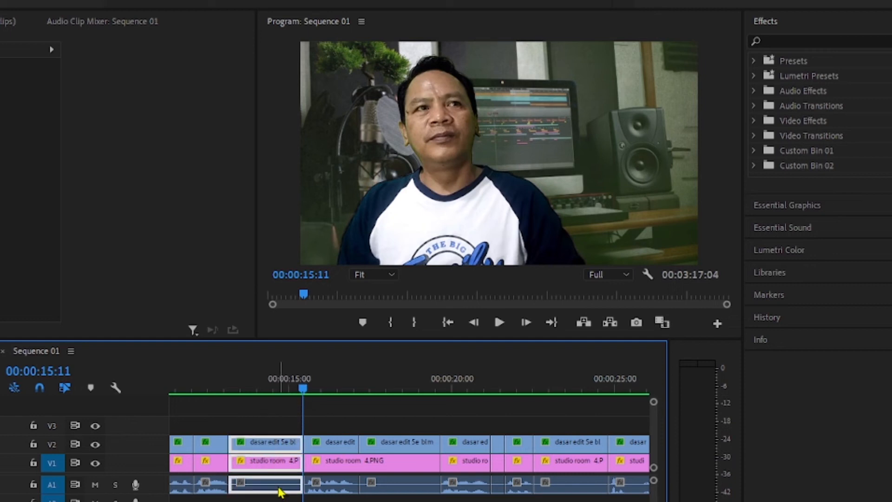
right_click(281, 494)
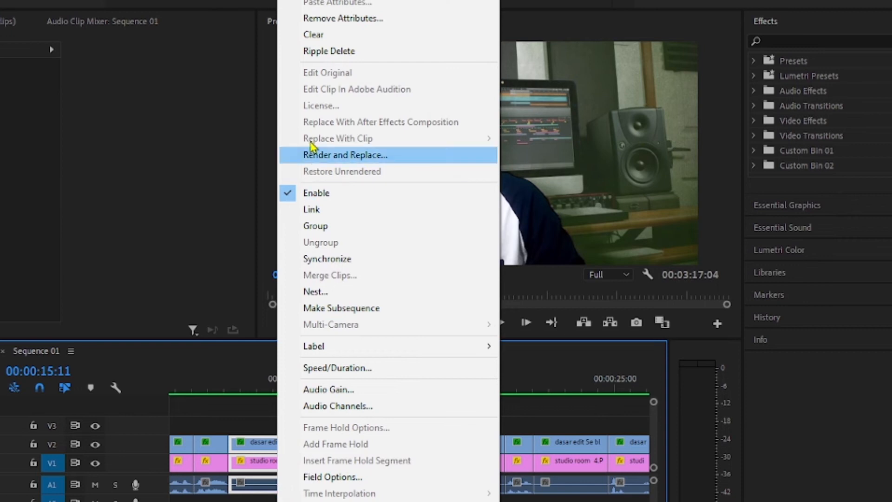
click(327, 52)
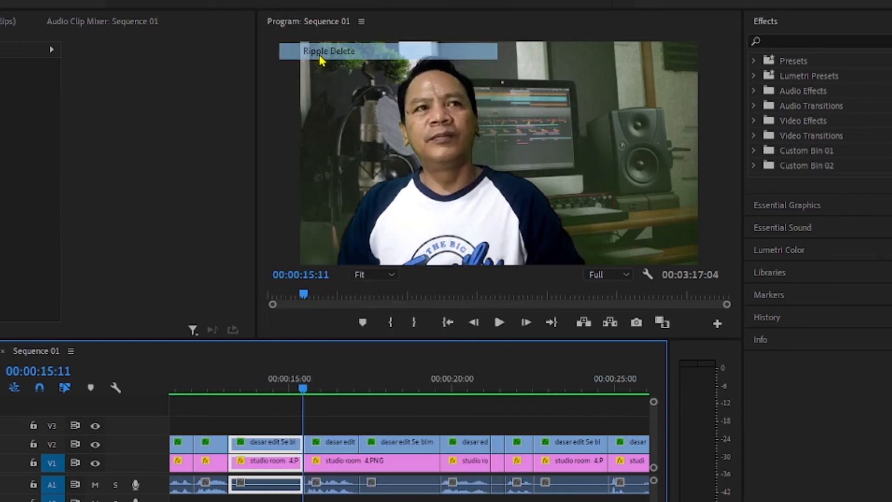
- Scrub through the next silent section up to 00:00:17:06 and ripple delete it on all three tracks
click(281, 388)
drag(283, 390, 361, 398)
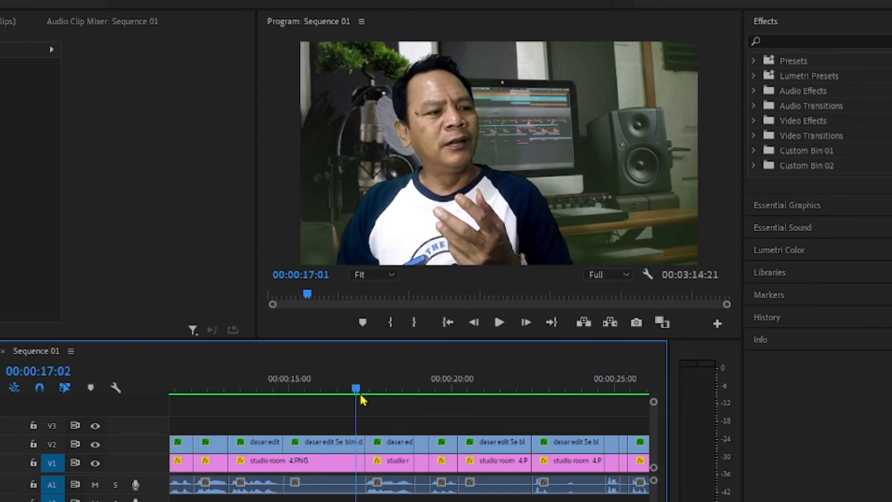
click(317, 446)
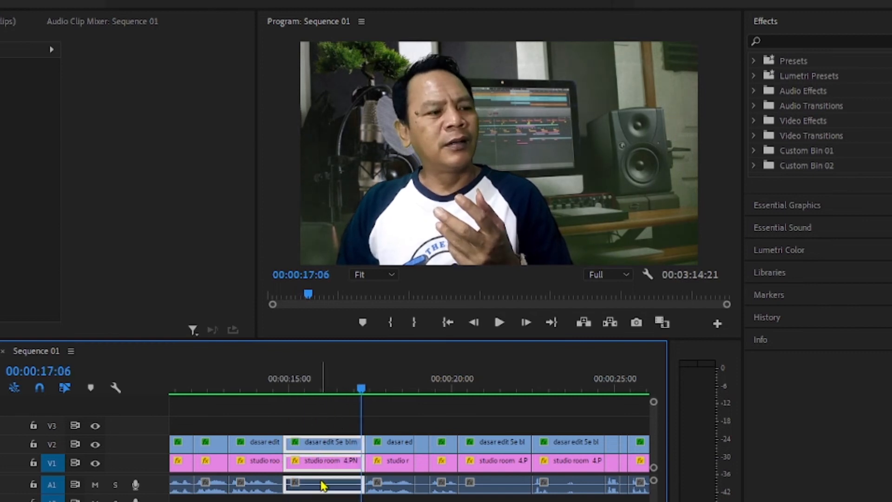
right_click(323, 486)
click(367, 57)
- Ripple delete the short silent piece at about 16.5 seconds on all three tracks
key(Up)
drag(332, 390, 357, 393)
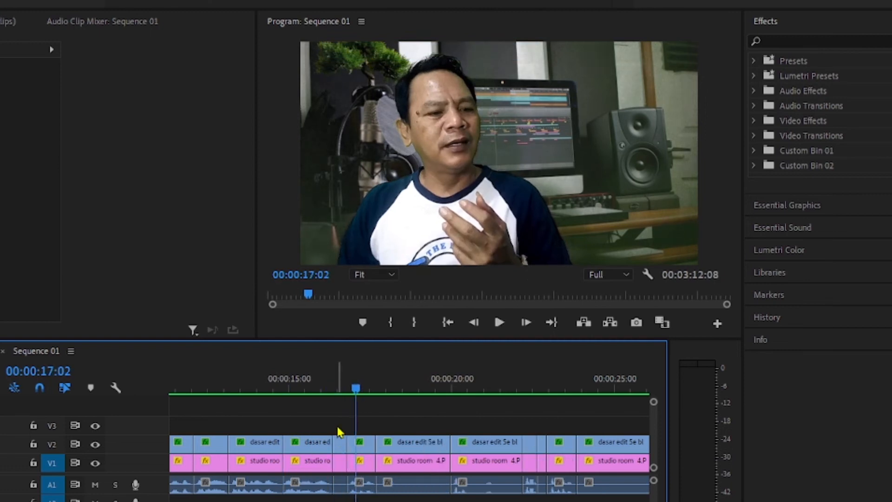
right_click(339, 483)
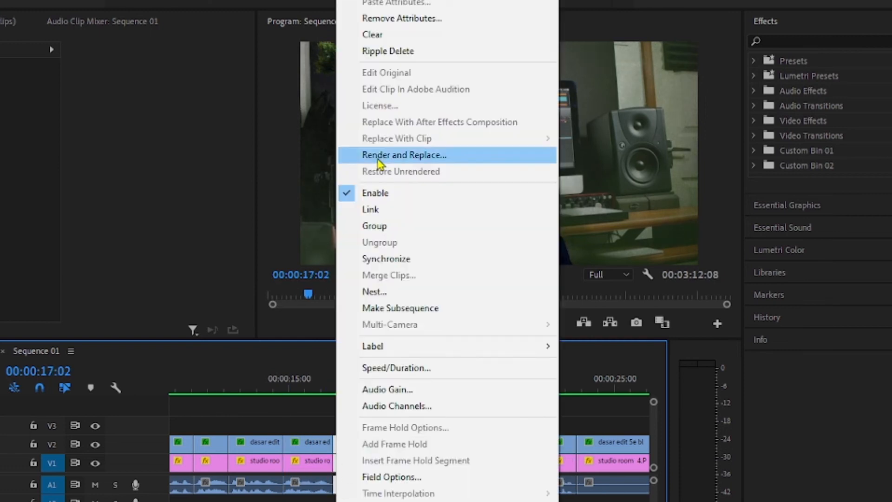
click(391, 61)
- Play on to 00:00:19:03, then ripple delete the short speech clip between about 16.4 and 17.2 seconds on all tracks
click(498, 323)
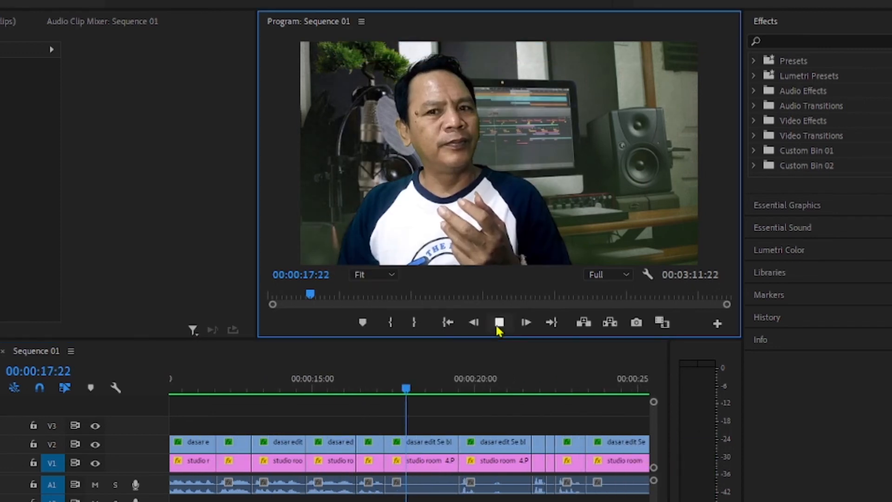
click(495, 331)
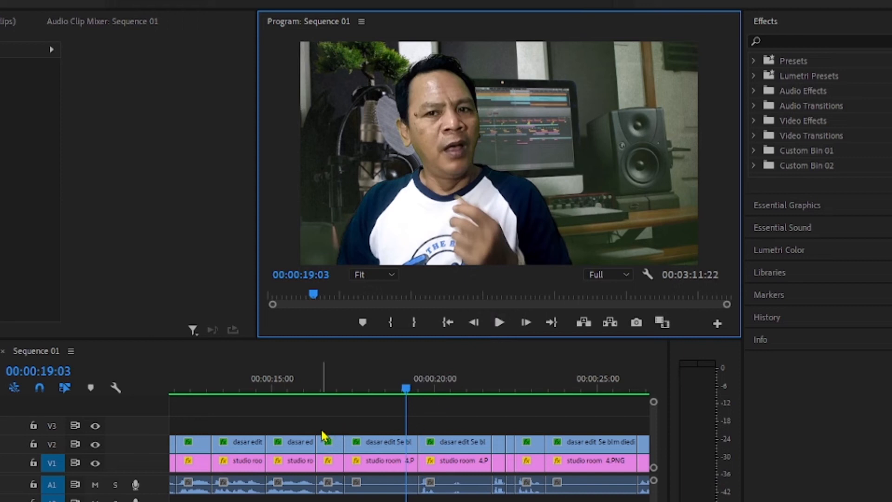
click(329, 444)
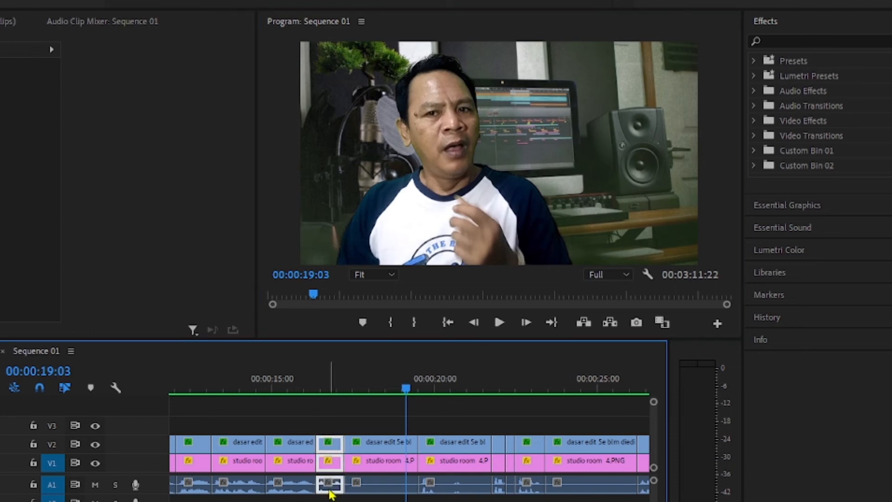
right_click(331, 494)
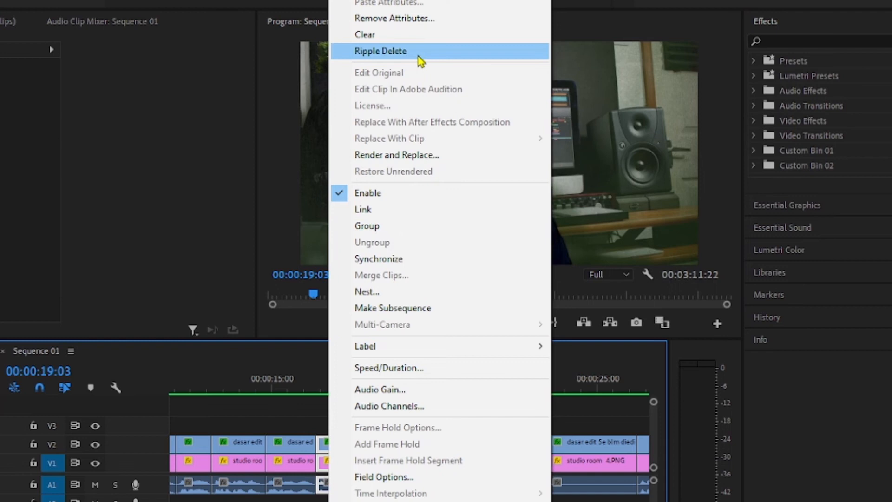
click(418, 54)
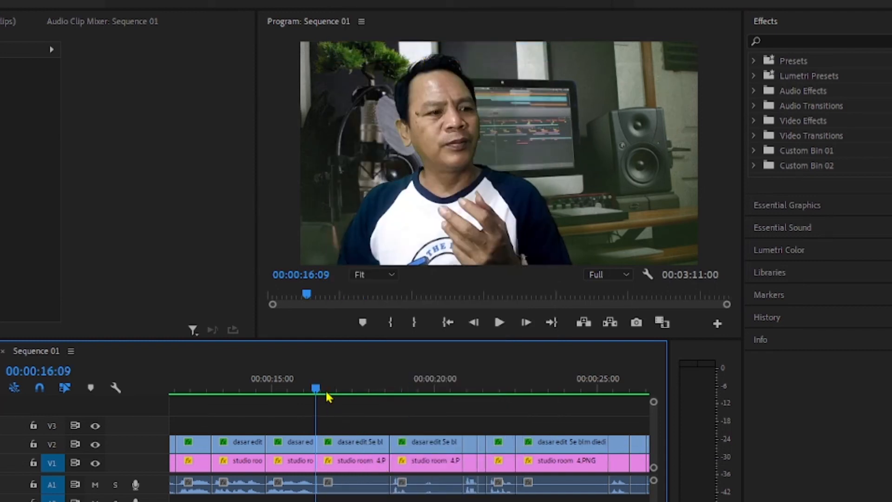
- Scrub through the silent section from 00:00:16:09 to 00:00:18:07 and ripple delete that section on all three tracks
drag(321, 389, 378, 394)
click(355, 485)
right_click(366, 485)
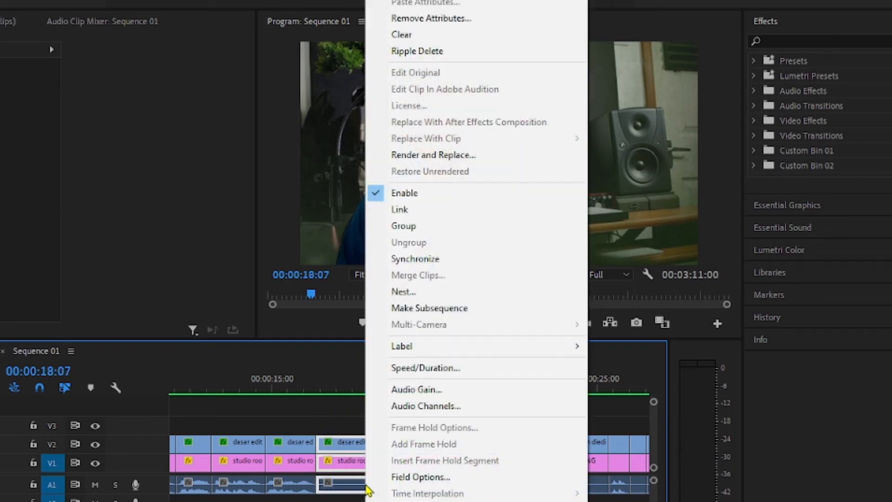
click(423, 52)
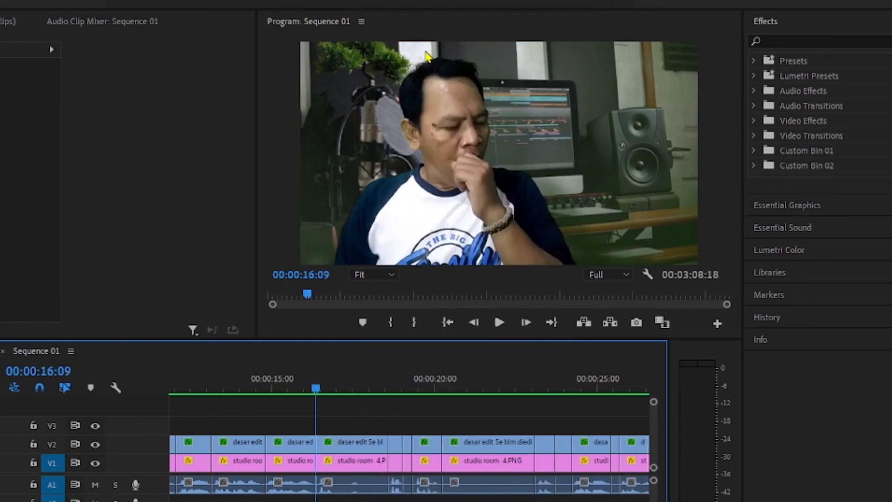
- Play the footage up to 00:00:23:03 and ripple delete every clip from 00:00:16:09 to that point on all three tracks
click(500, 324)
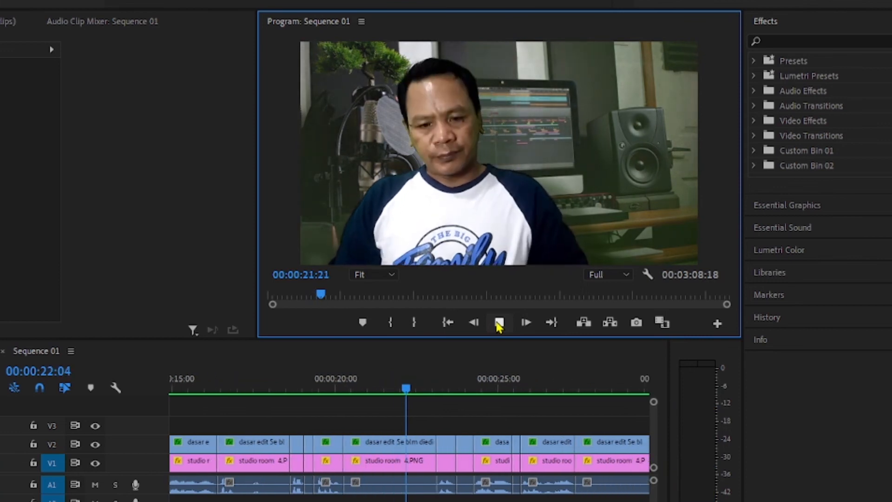
click(497, 324)
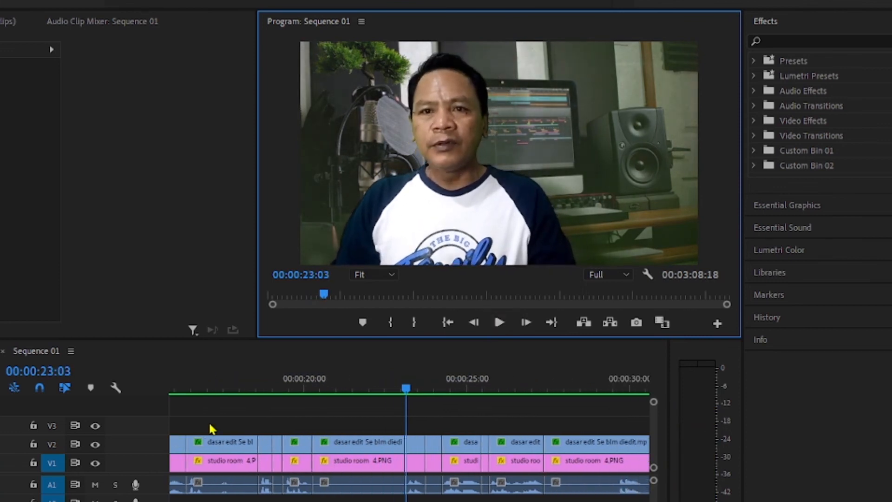
drag(203, 435, 352, 497)
right_click(352, 497)
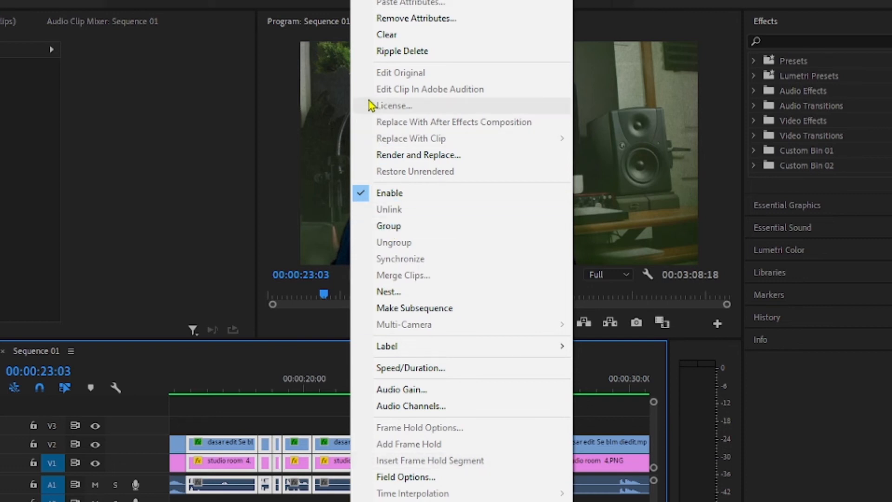
click(384, 52)
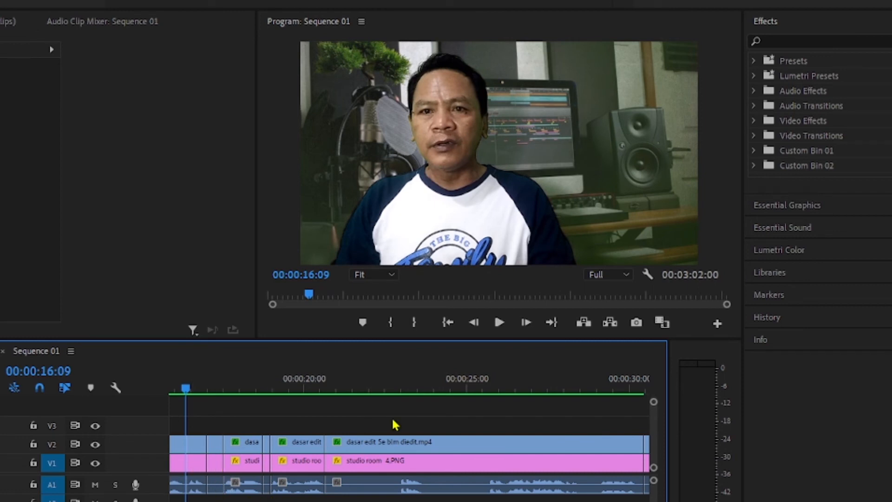
- Play on to 00:00:20:23, then ripple delete the two short silent pieces at 00:00:17:00 and 00:00:18:05 on all tracks
click(500, 323)
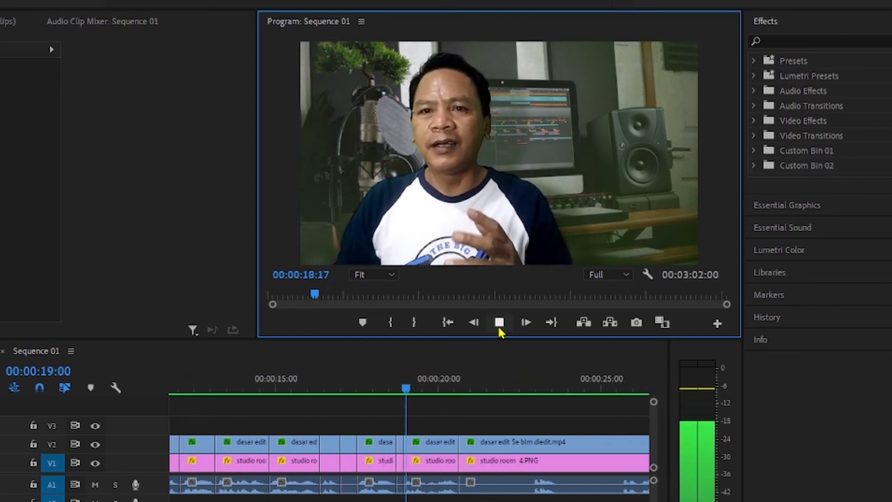
click(498, 328)
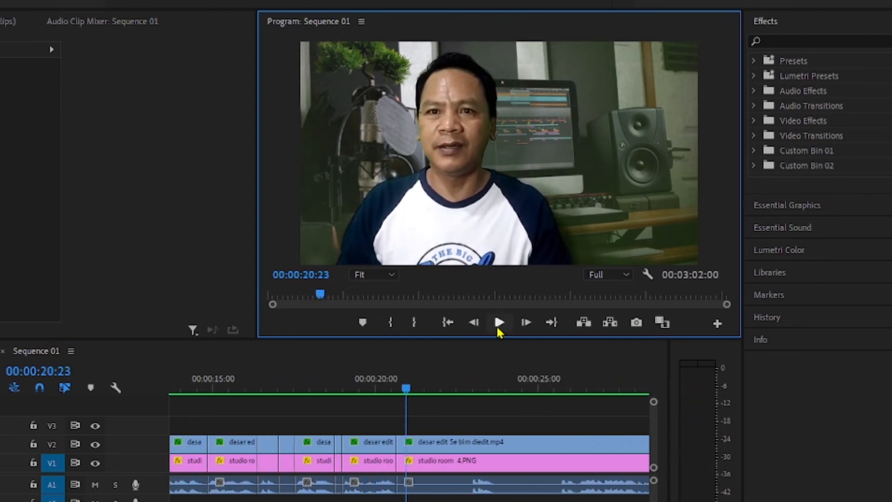
click(286, 443)
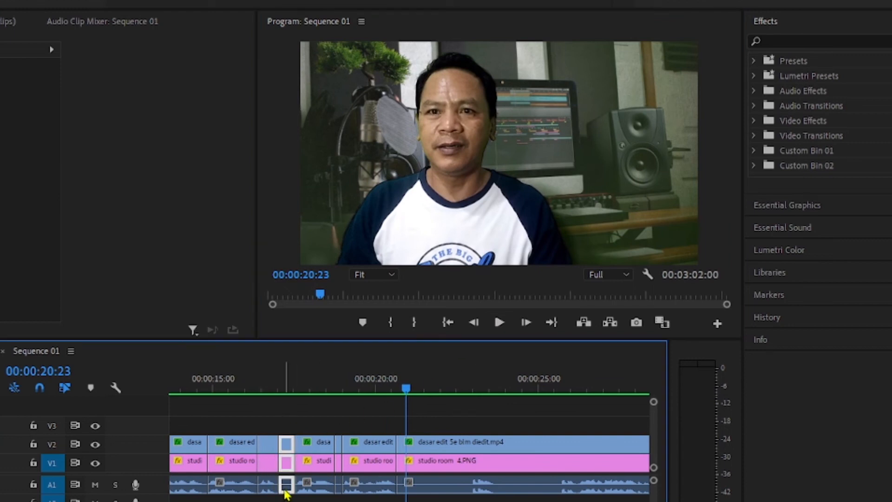
right_click(286, 493)
click(325, 44)
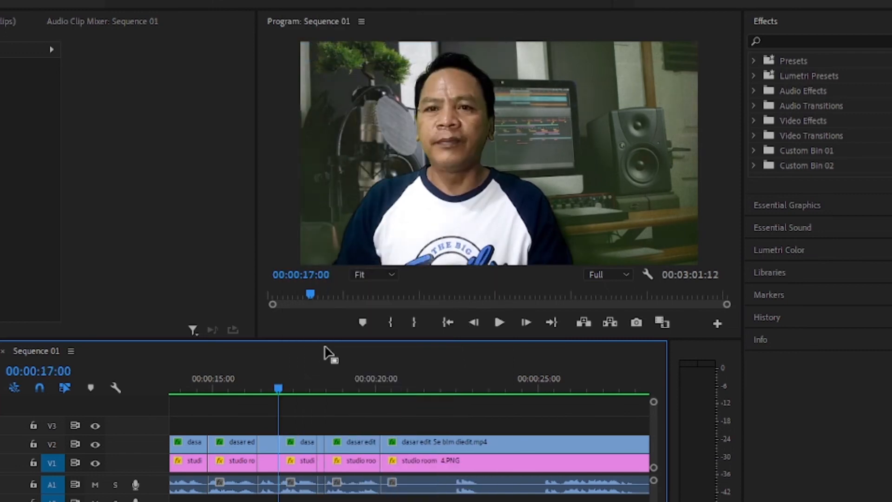
right_click(324, 492)
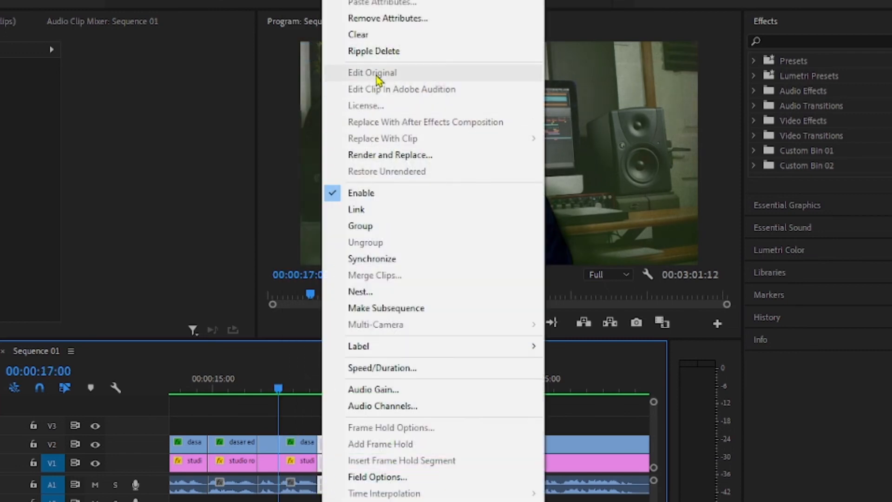
click(384, 52)
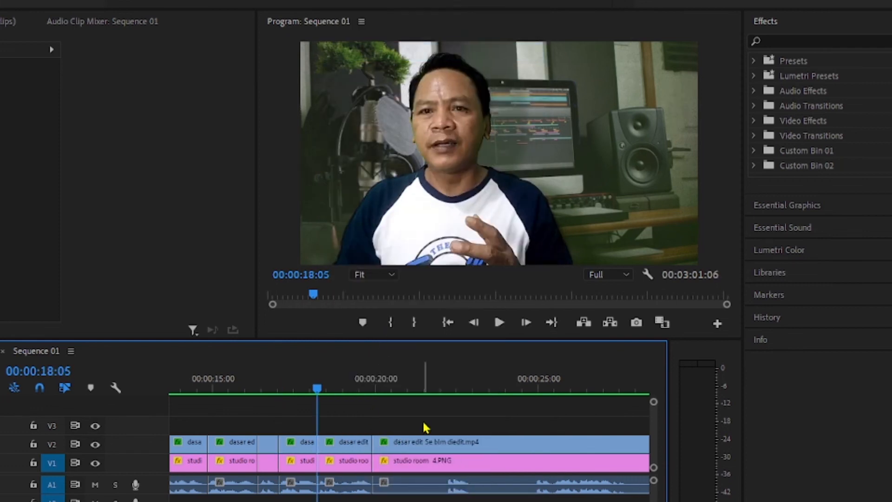
- Play on to 00:00:29:23 and cut all three tracks at about 28.3, 27.7 and 24.8 seconds around the speech
scroll(424, 427, down, 4)
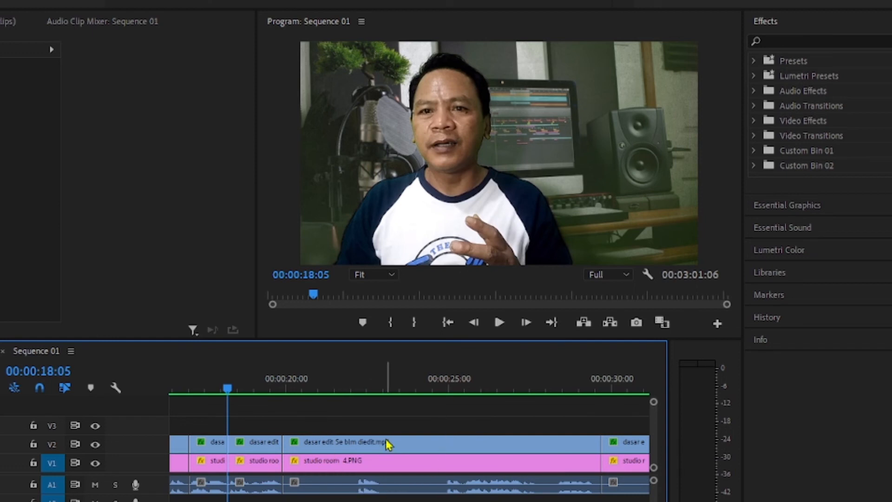
click(500, 323)
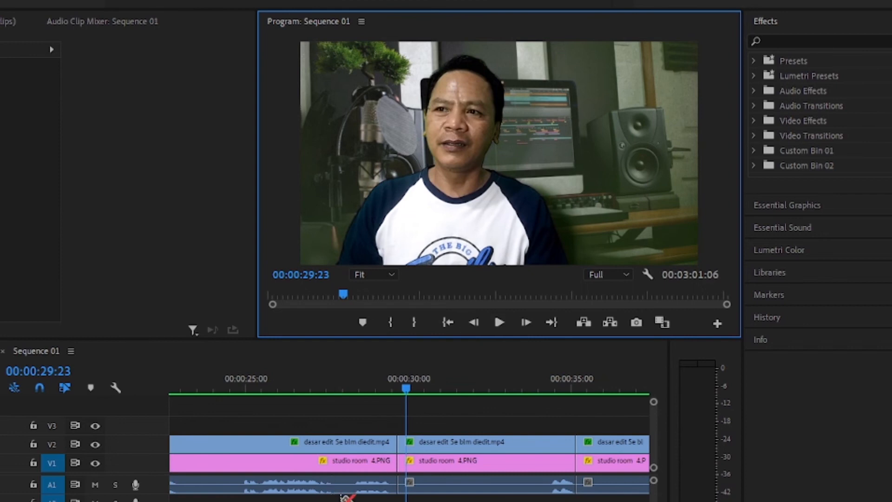
click(355, 485)
click(354, 462)
click(355, 442)
click(337, 463)
click(336, 446)
click(241, 465)
click(242, 444)
- Play the footage from 00:00:19:21 to 00:00:27:12 and ripple delete the mostly silent section from 00:00:19:22 to about 24.8 seconds
scroll(249, 442, up, 5)
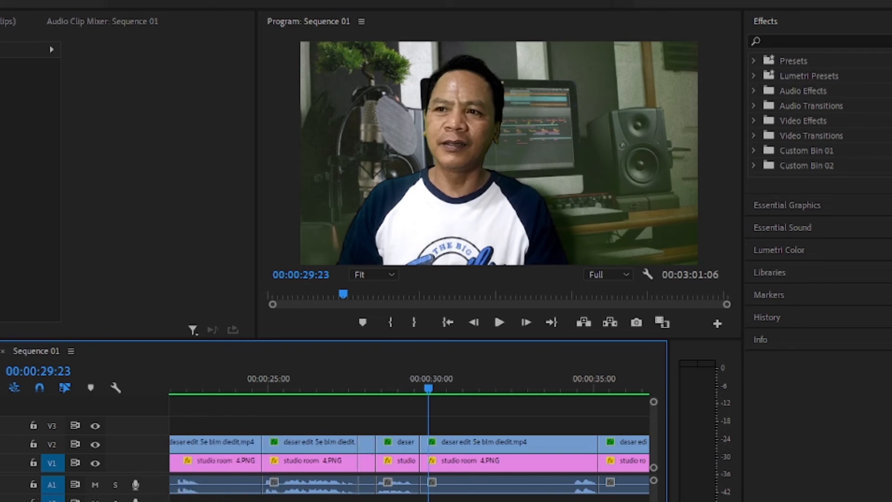
click(213, 387)
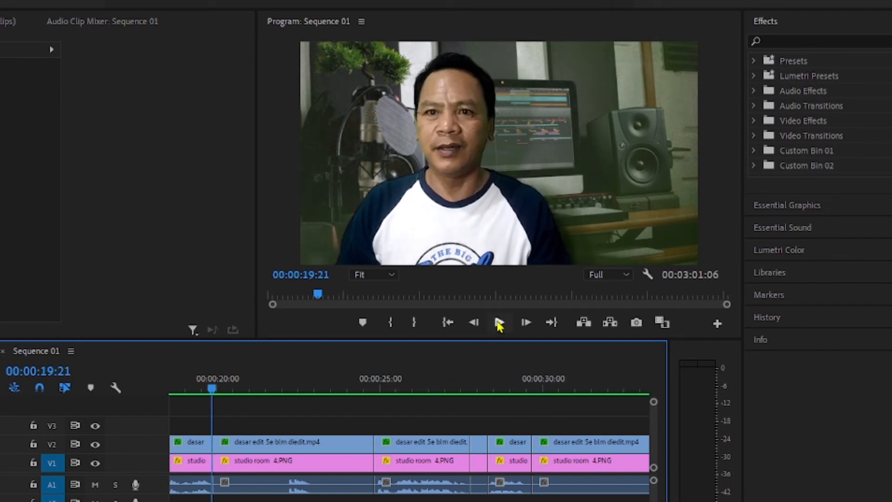
click(499, 323)
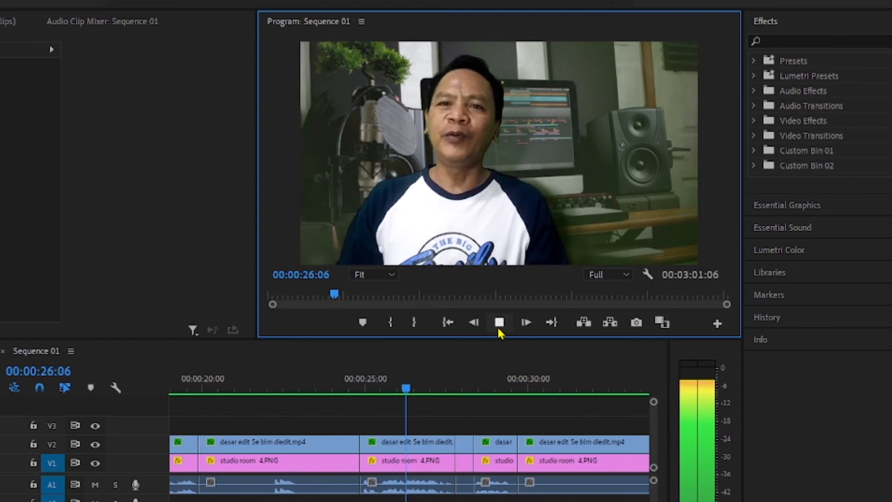
click(499, 326)
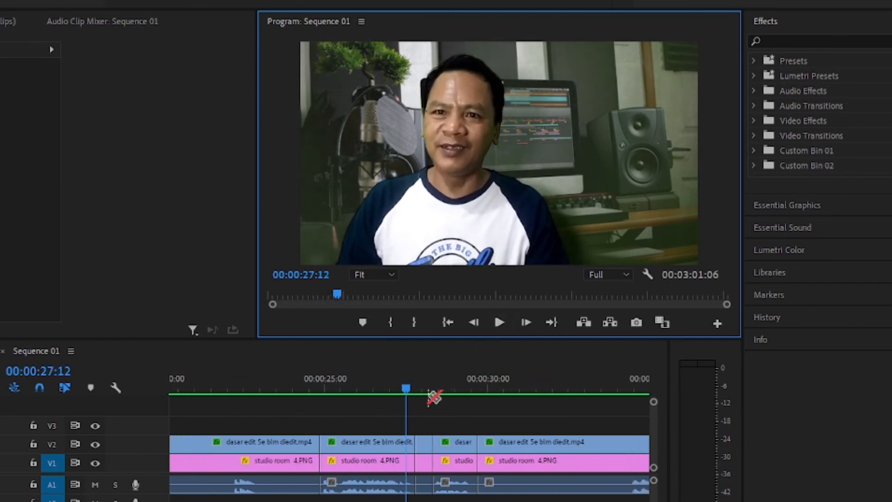
scroll(295, 417, up, 3)
drag(297, 420, 326, 494)
right_click(326, 493)
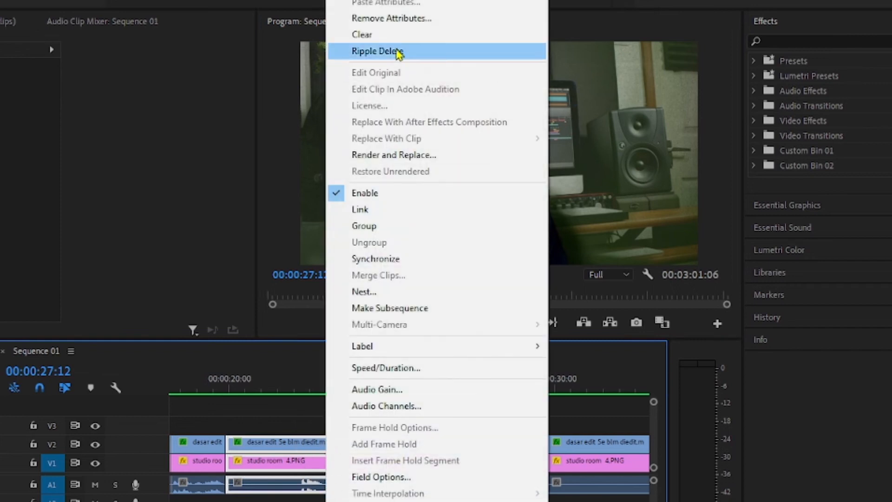
click(398, 52)
- Return to the edit point at 00:00:19:22 and ripple delete the short silent piece at about 23 seconds on all tracks
key(Up)
key(Up)
key(Up)
key(Up)
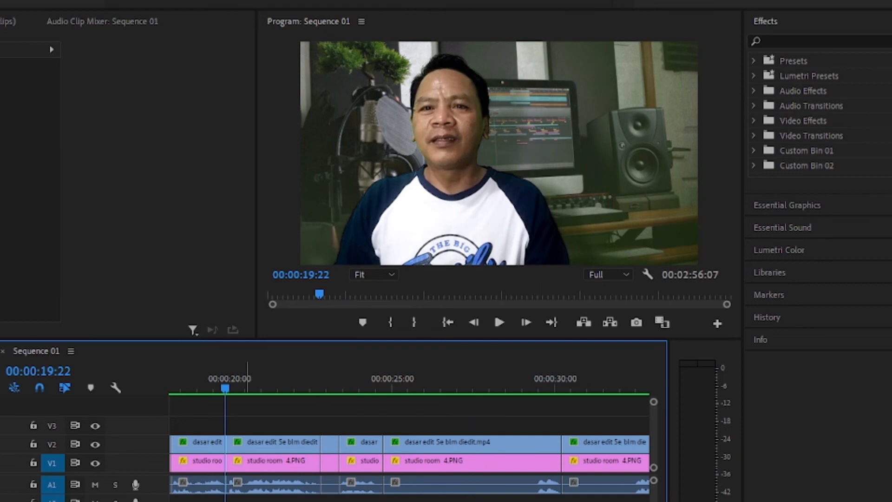
scroll(409, 444, up, 2)
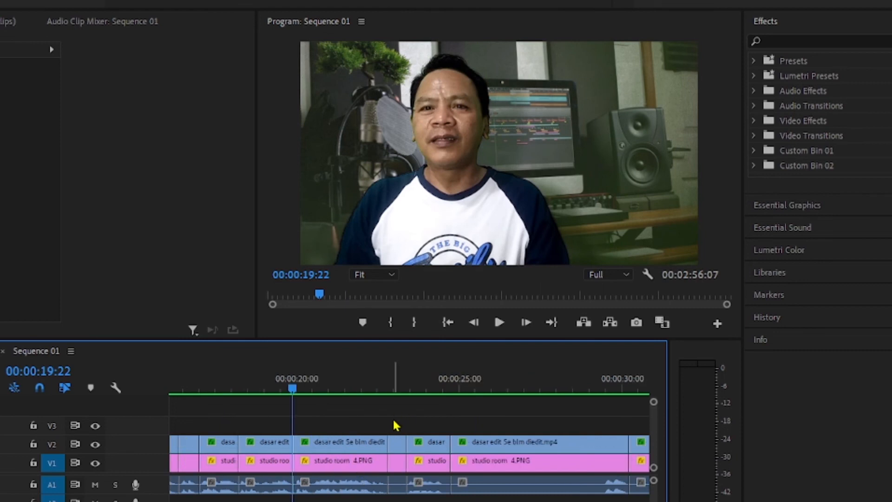
right_click(395, 483)
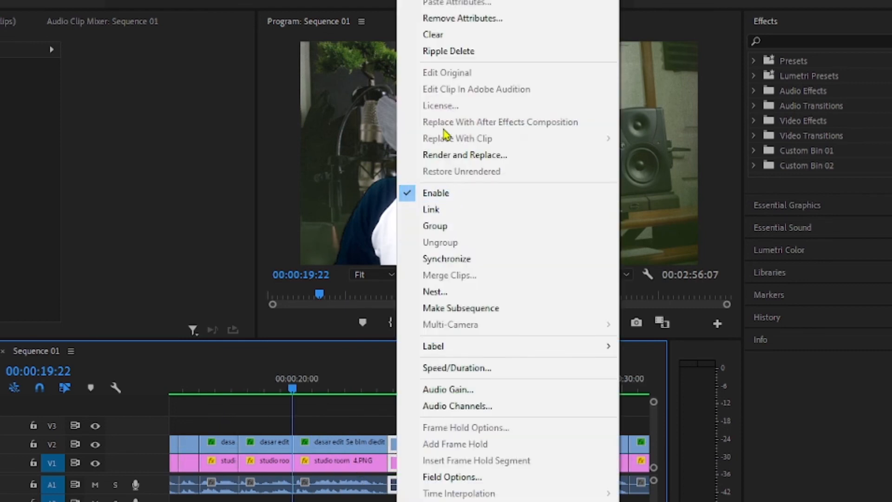
click(462, 57)
- Play back the trimmed footage from 00:00:18:06 and again from its start after the title to check the cuts
click(241, 391)
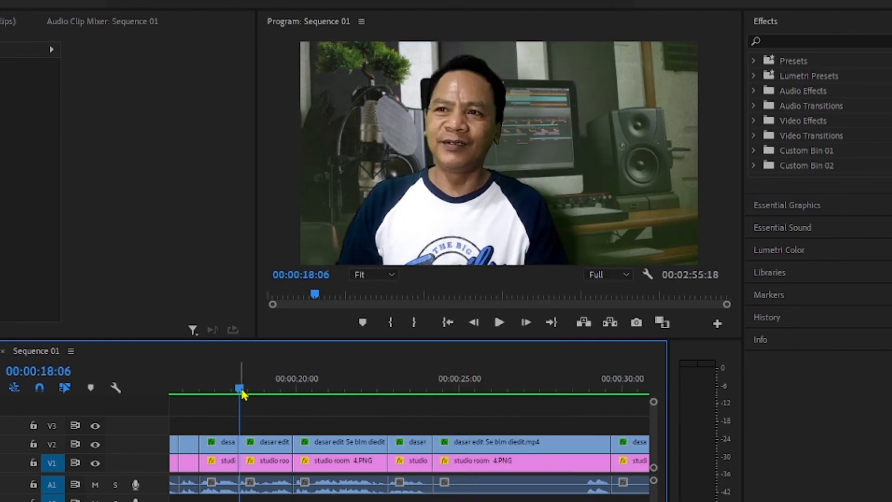
click(495, 325)
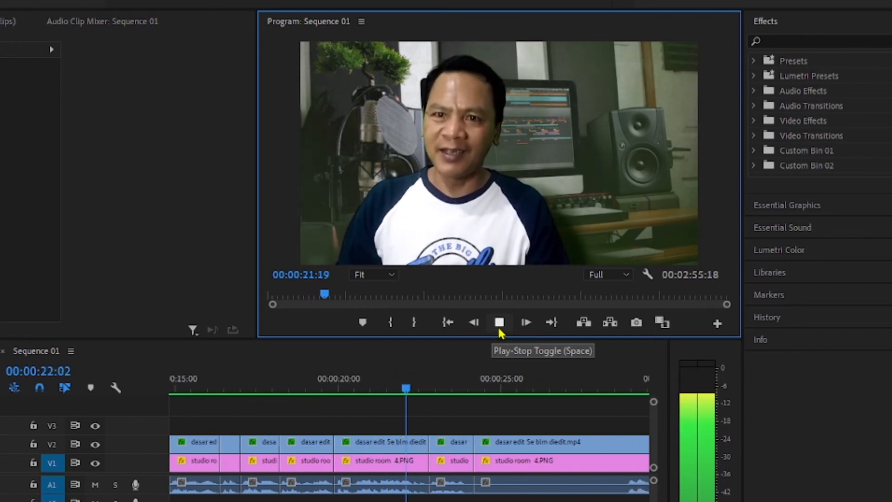
click(500, 323)
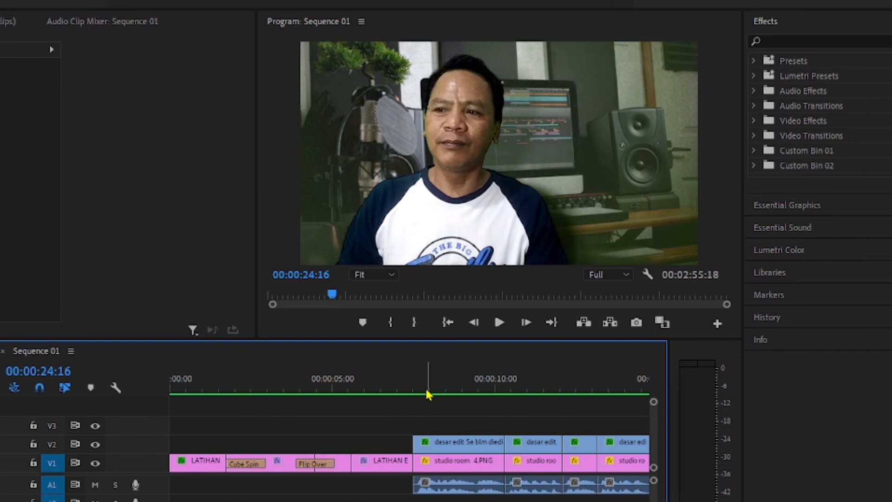
click(414, 394)
click(498, 323)
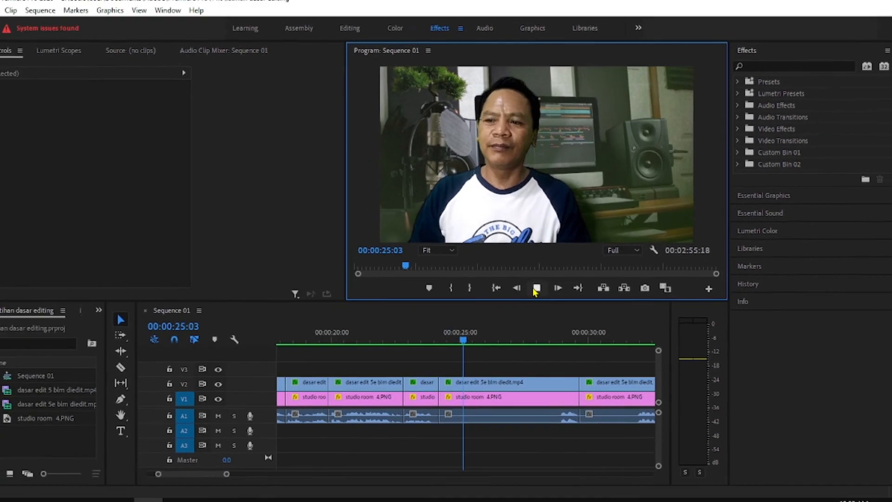
click(535, 289)
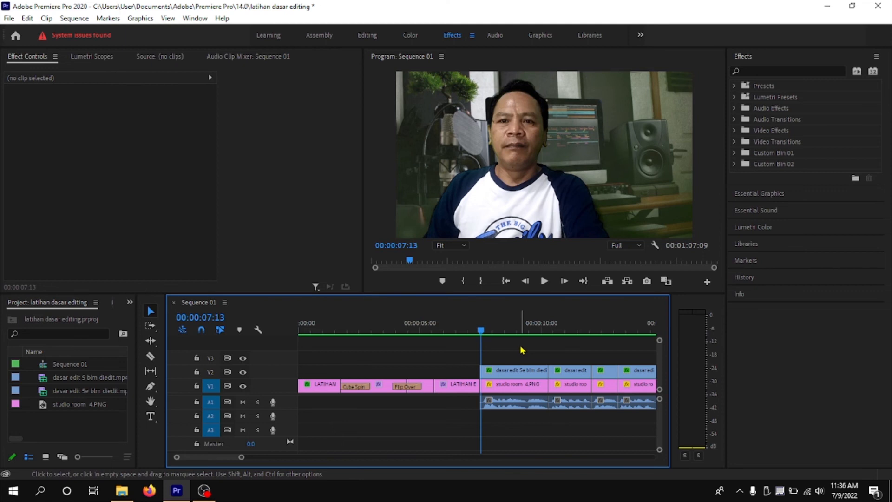
mouse_move(481, 338)
mouse_down()
mouse_move(503, 341)
mouse_move(483, 335)
mouse_up()
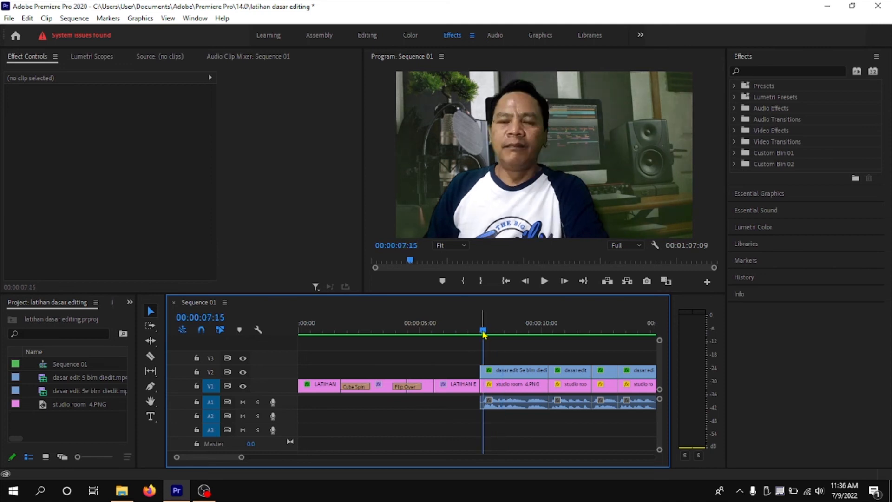
- Find the Fast Blur In preset by searching for "blur" and apply it to the first V2 footage clip after the title
key(super+plus)
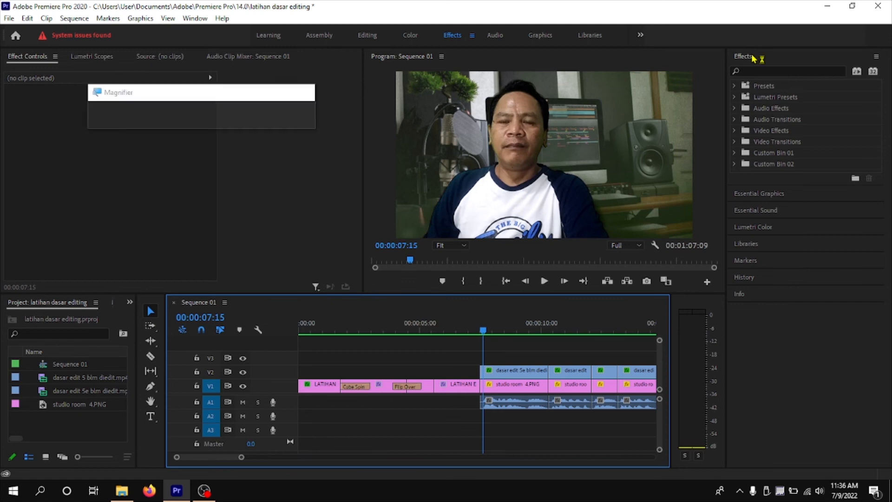
click(758, 71)
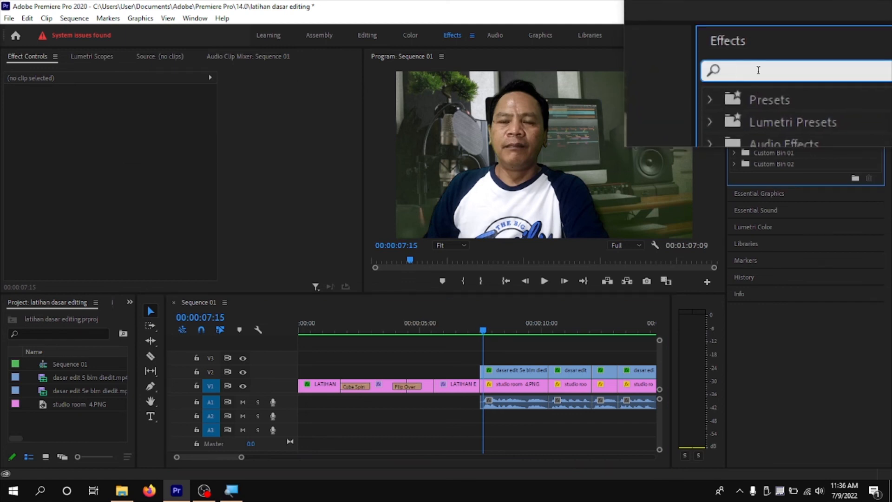
text(blur)
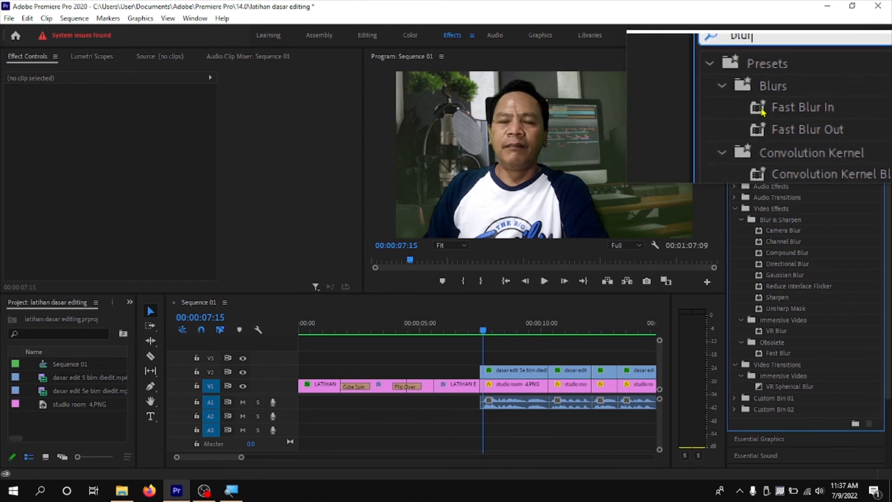
click(762, 110)
drag(761, 109, 491, 370)
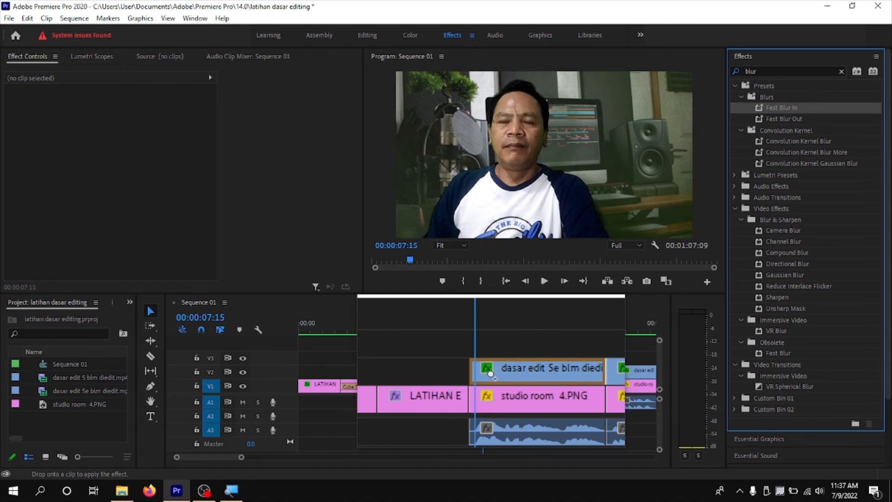
drag(491, 373, 495, 375)
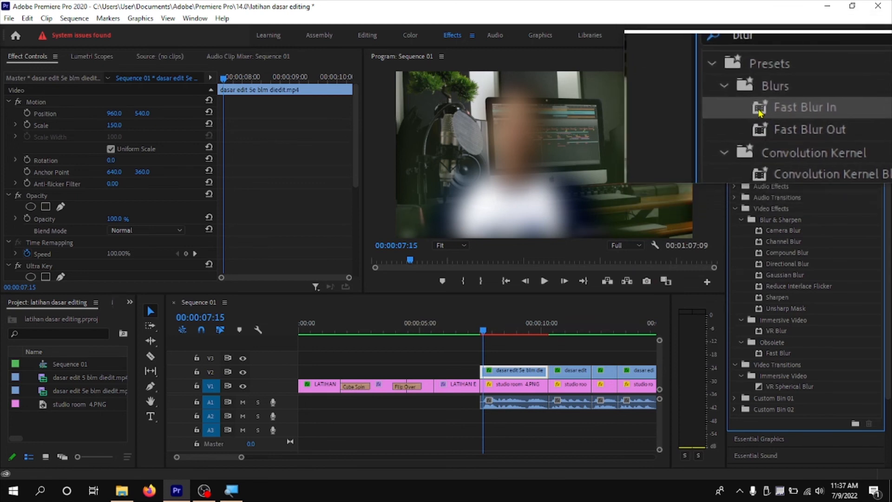
- Apply the Fast Blur In preset to the first studio room 4.PNG clip on V1 and check its Blurriness keyframes
drag(760, 111, 487, 389)
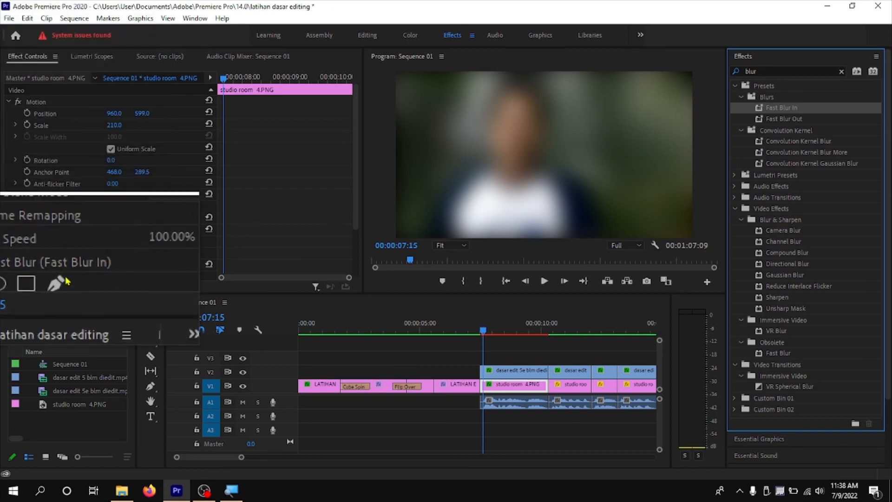
scroll(44, 246, down, 2)
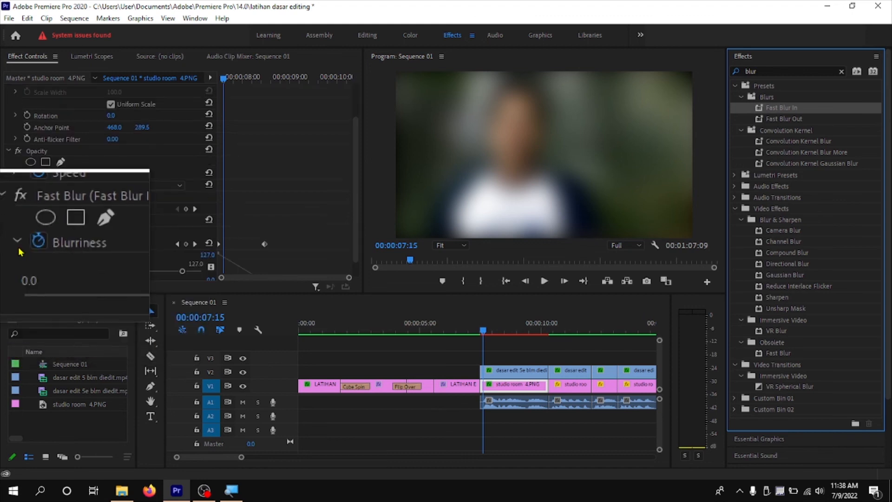
scroll(41, 252, down, 1)
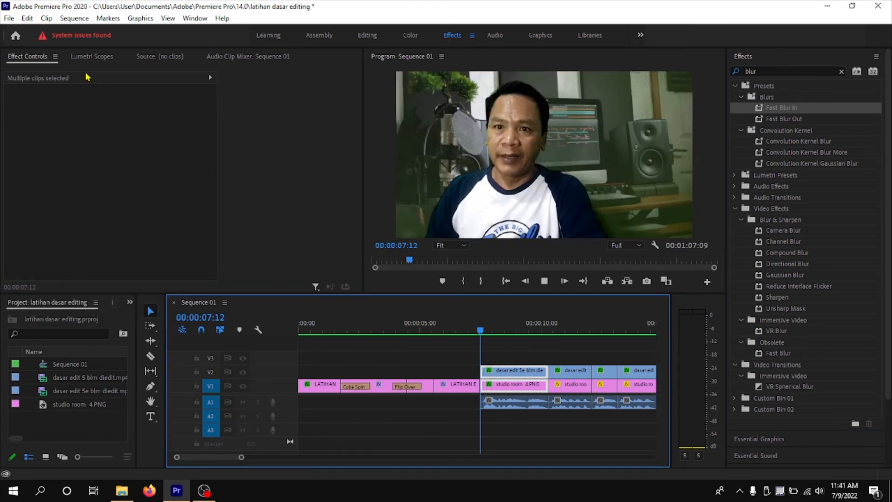
- Play the blurred-in opening up to 00:00:13:03 and set the playhead to 00:00:12:02
key(space)
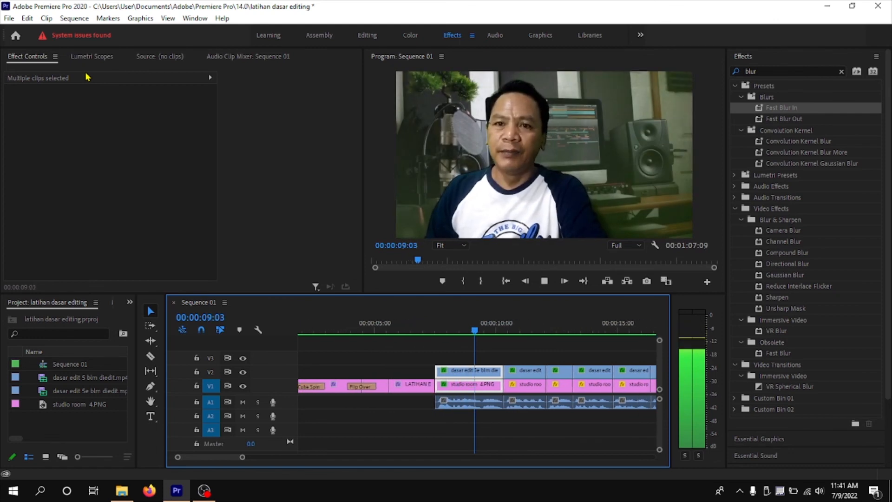
click(544, 281)
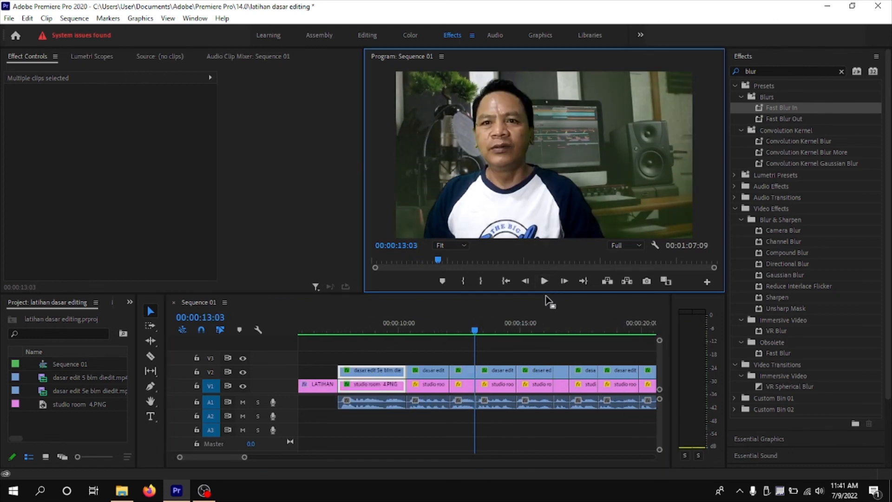
click(451, 333)
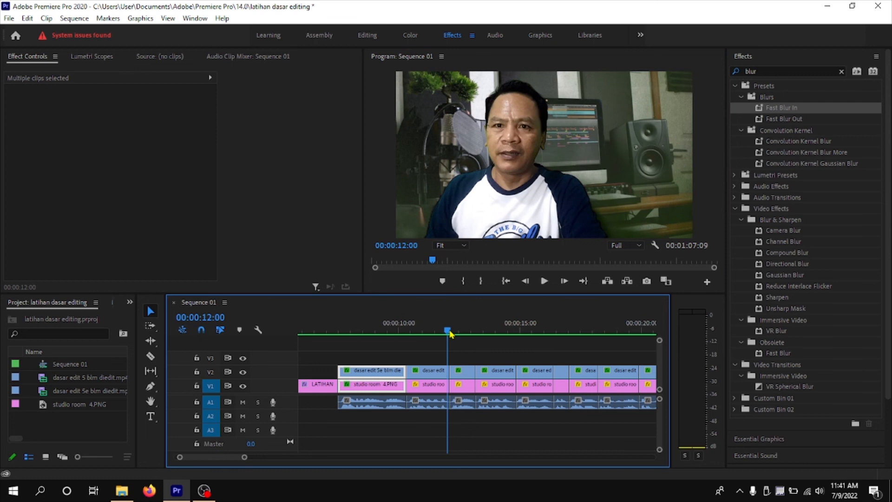
drag(450, 334, 452, 335)
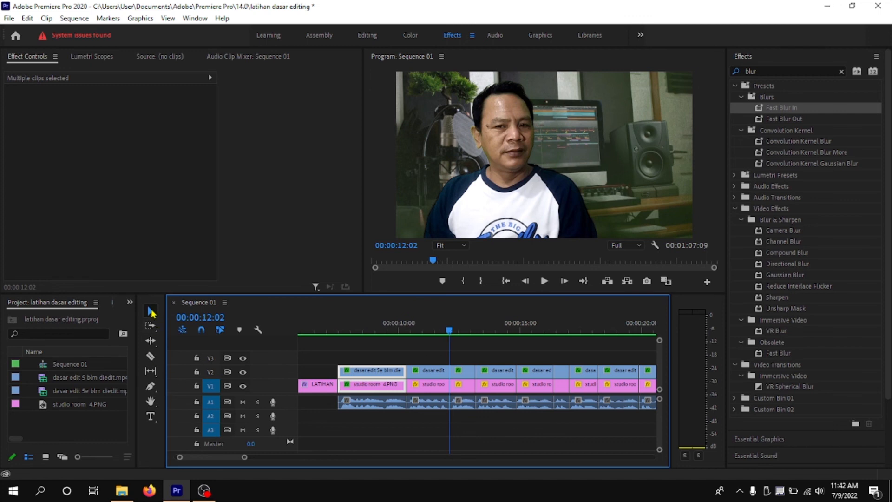
- Add the text "Contoh cara mudah editing vidio" across the lower part of the frame at 00:00:12:02
click(151, 417)
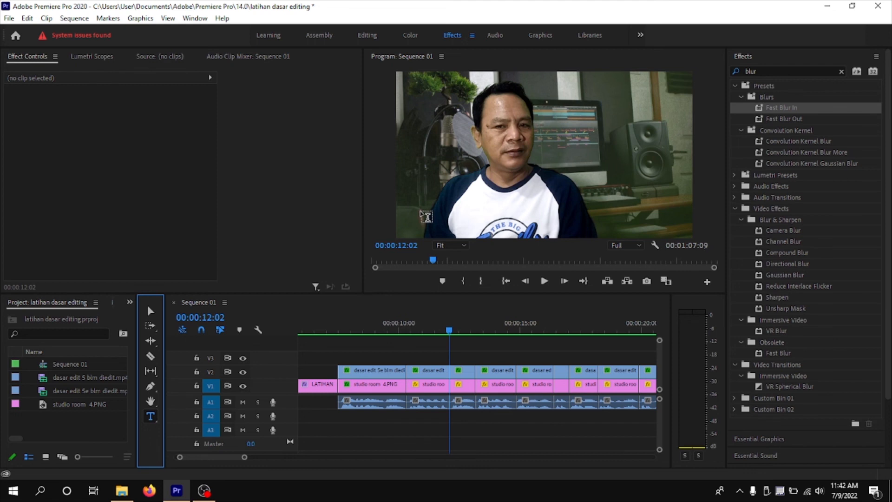
click(426, 211)
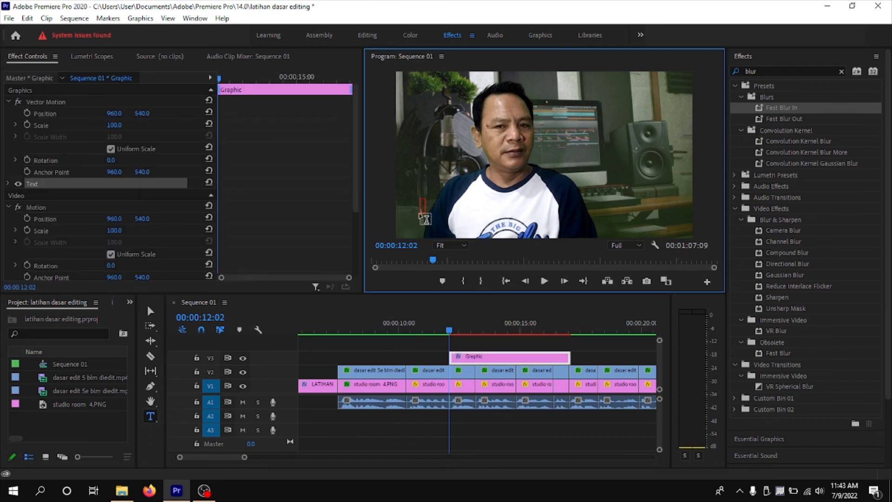
text(Cont)
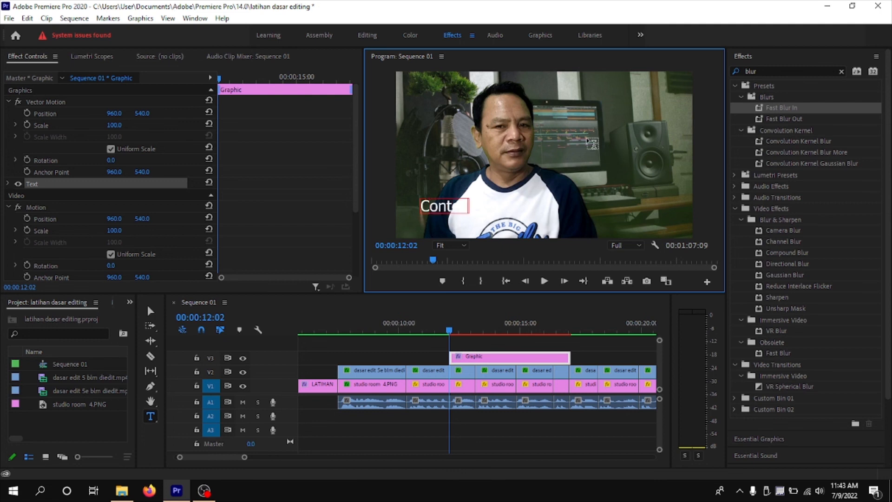
text(ama pengspeed)
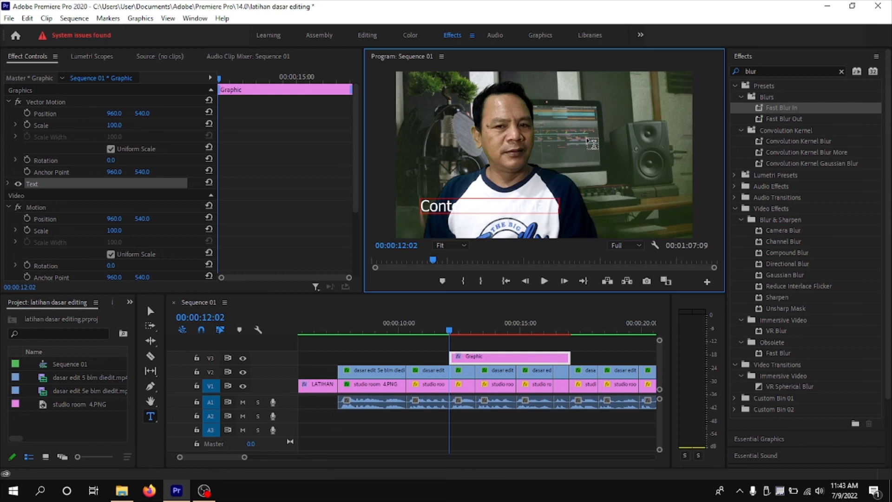
text(iting vidio)
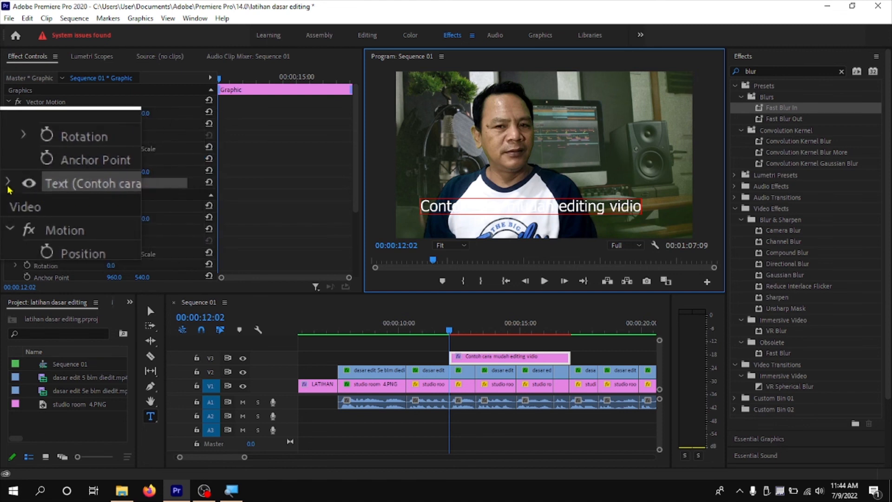
- Try to give the caption a blue 0208FA stroke with a width of 19 in its text appearance settings
click(8, 182)
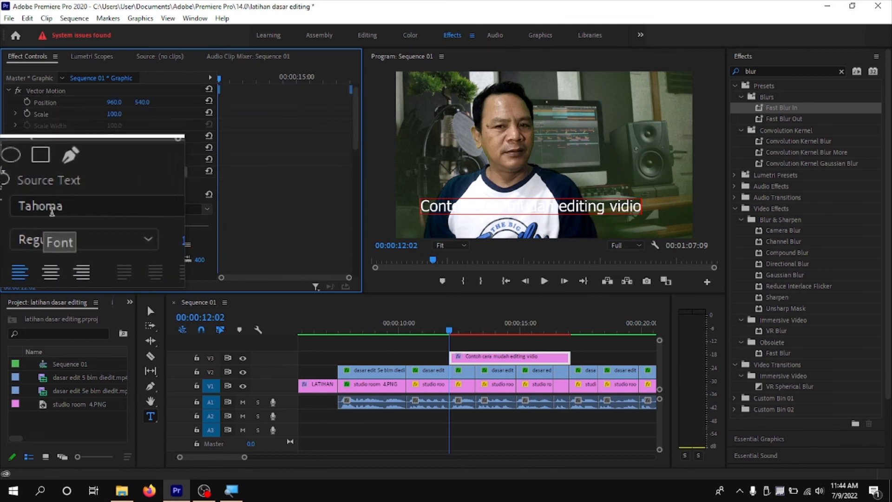
scroll(52, 212, down, 4)
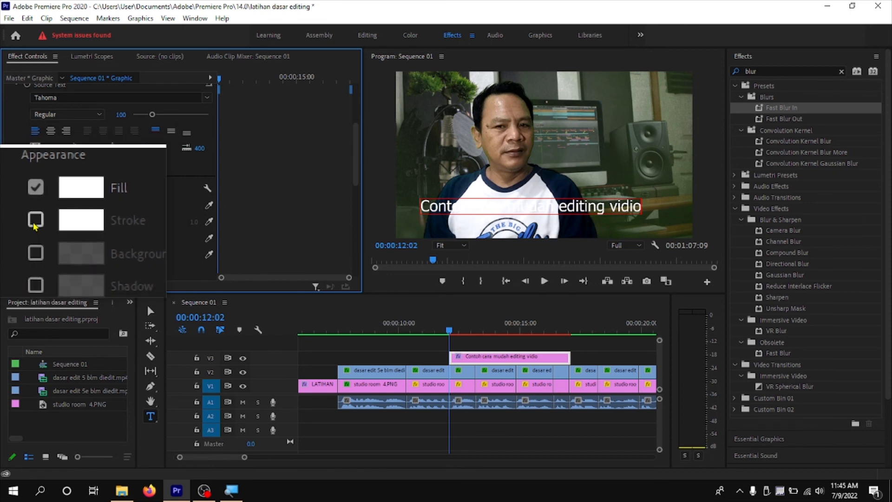
click(35, 221)
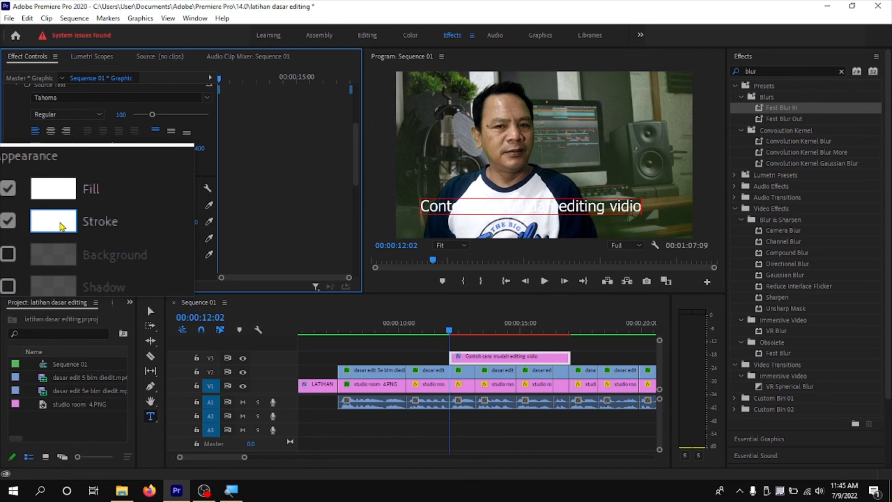
click(56, 222)
click(466, 268)
click(452, 312)
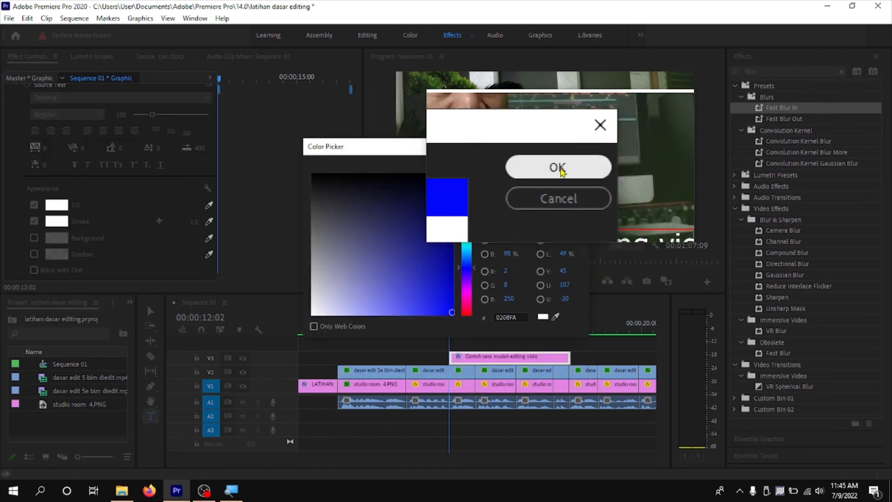
click(561, 173)
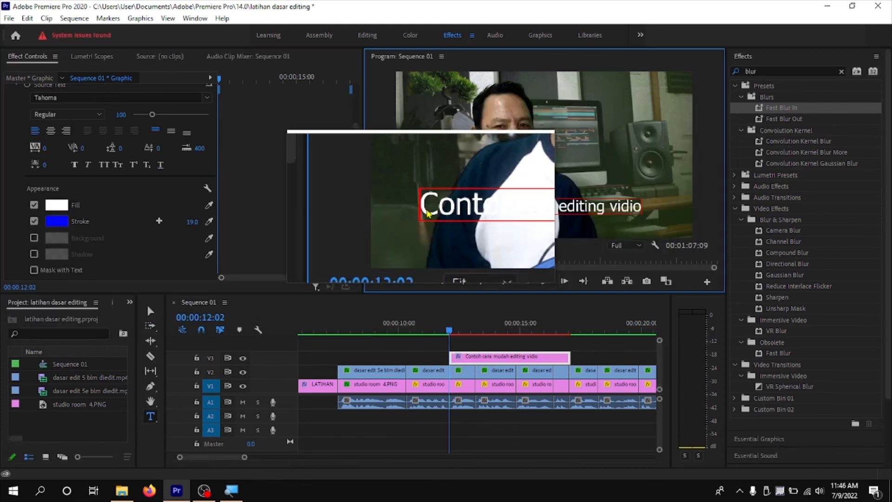
- Select the whole caption text and enable a blue stroke with a width of 30
drag(421, 206, 623, 214)
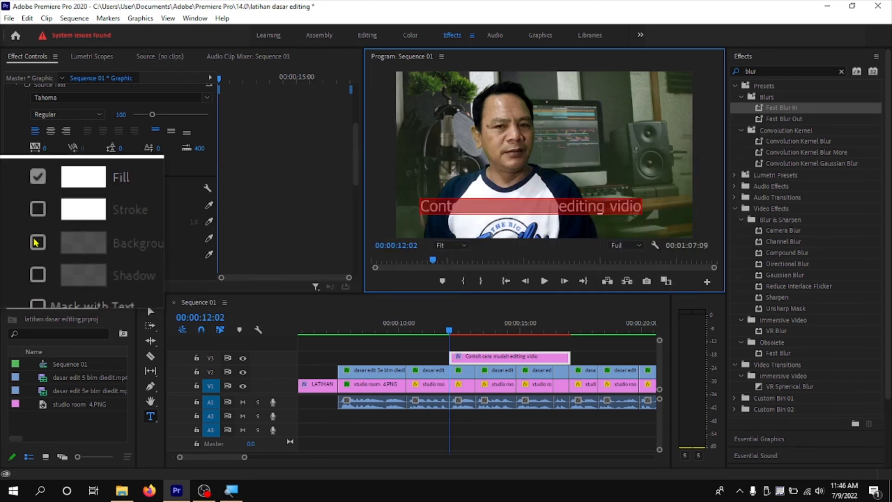
click(34, 223)
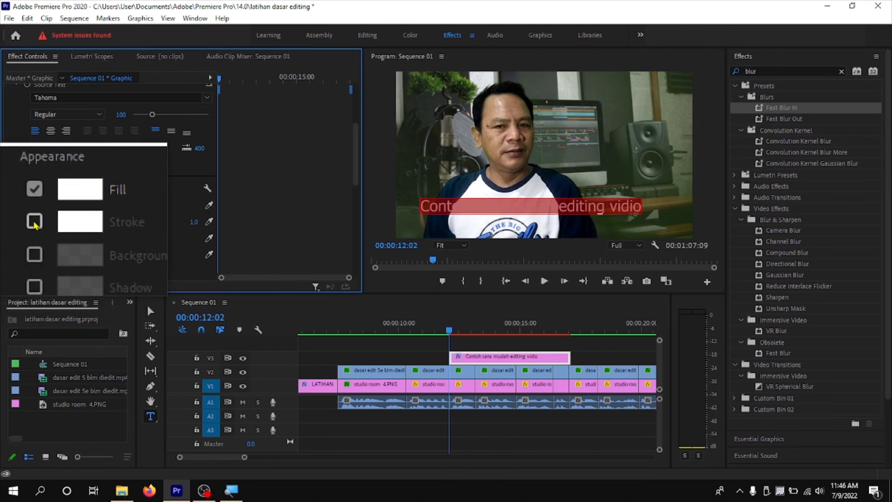
click(61, 226)
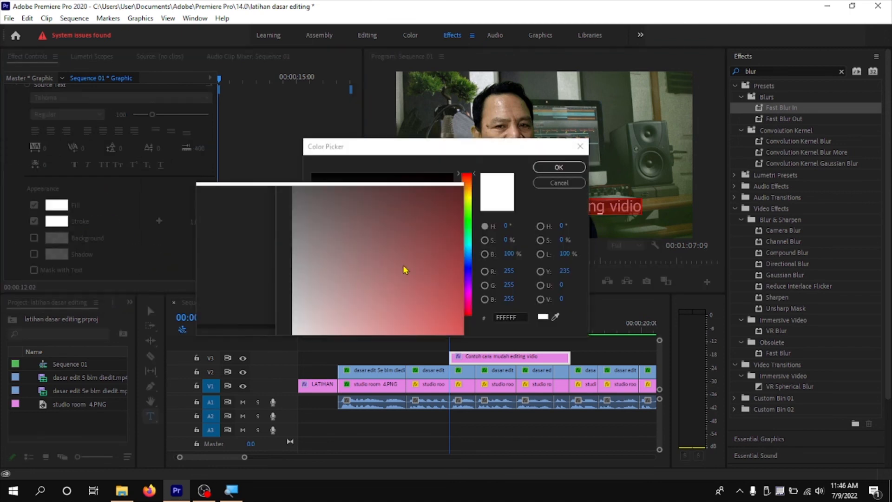
click(466, 267)
click(452, 315)
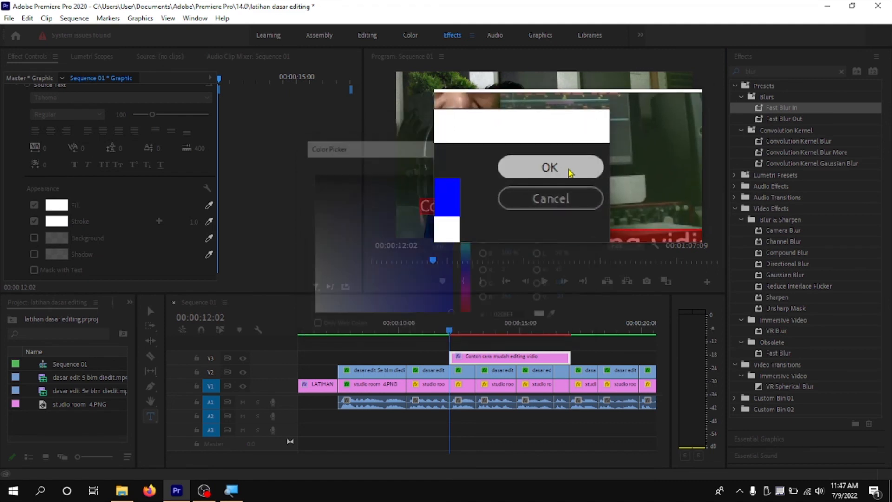
click(558, 163)
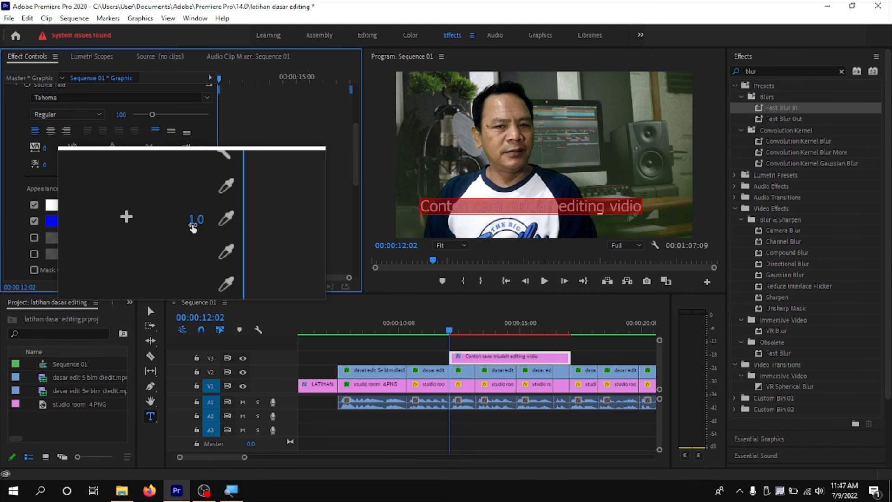
mouse_move(192, 224)
mouse_down()
mouse_move(223, 224)
mouse_move(208, 224)
mouse_up()
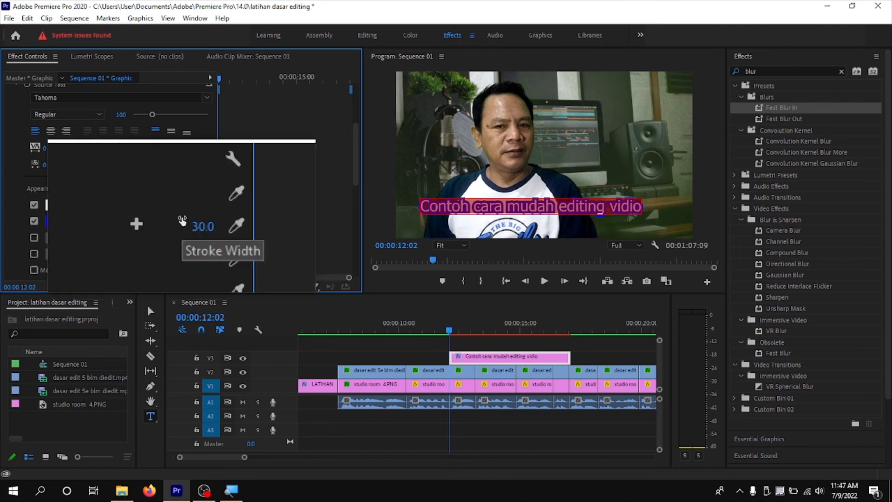
key(super+Escape)
- Return to the Selection tool and reduce the caption's scale to 70 in its Transform settings
click(150, 311)
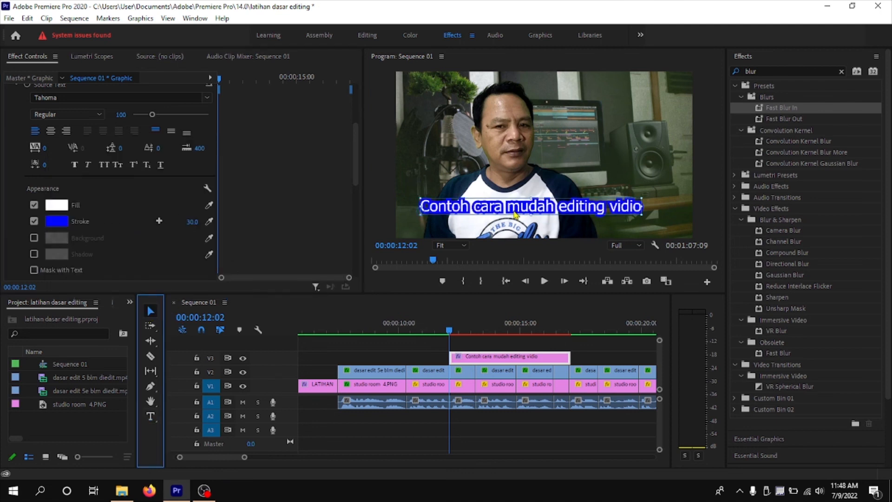
scroll(246, 180, down, 2)
scroll(246, 180, down, 8)
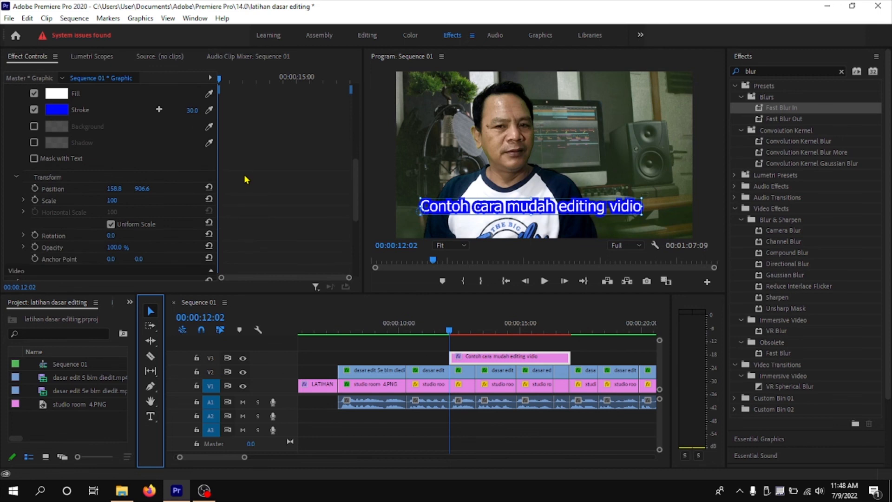
mouse_move(114, 200)
mouse_down()
mouse_move(74, 200)
mouse_move(122, 201)
mouse_up()
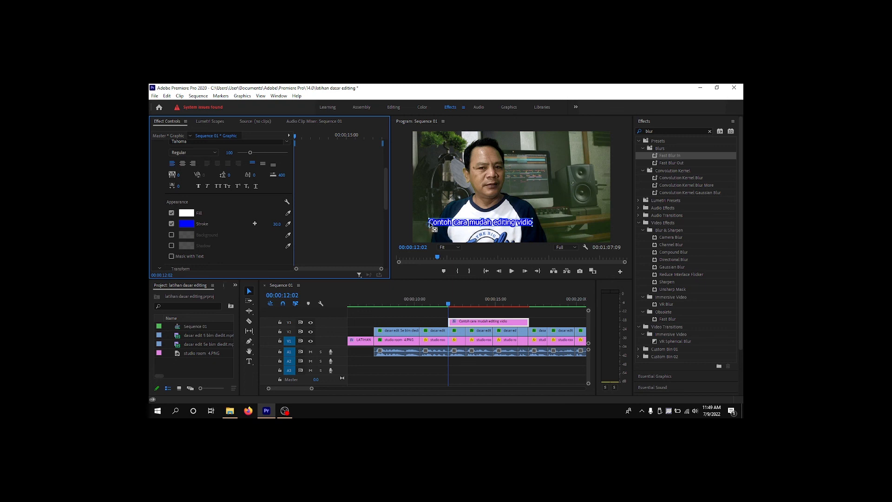
- Select all the caption text with the Type tool and widen its tracking to about 280
click(249, 362)
drag(428, 222, 533, 222)
drag(177, 174, 237, 175)
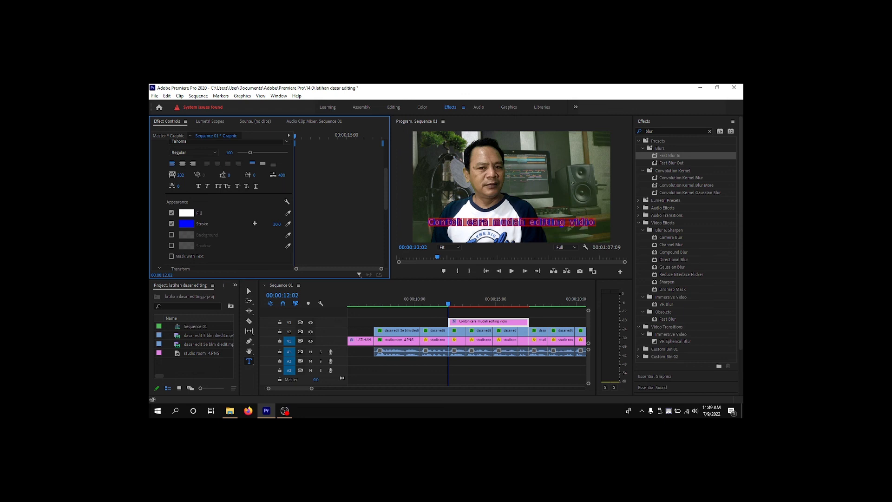
- Place the caption at position 182.8, 1051.6 near the frame's lower edge and scrub to 00:00:13:23 to check it
scroll(238, 219, down, 3)
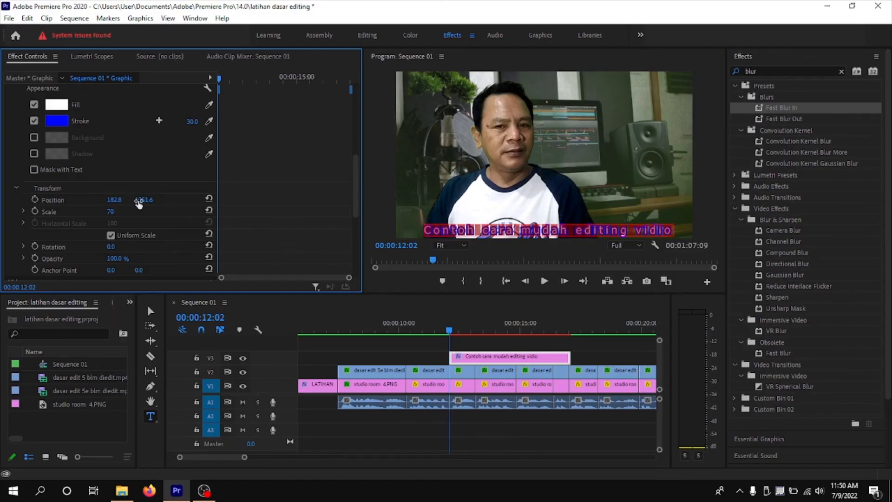
click(150, 310)
click(553, 237)
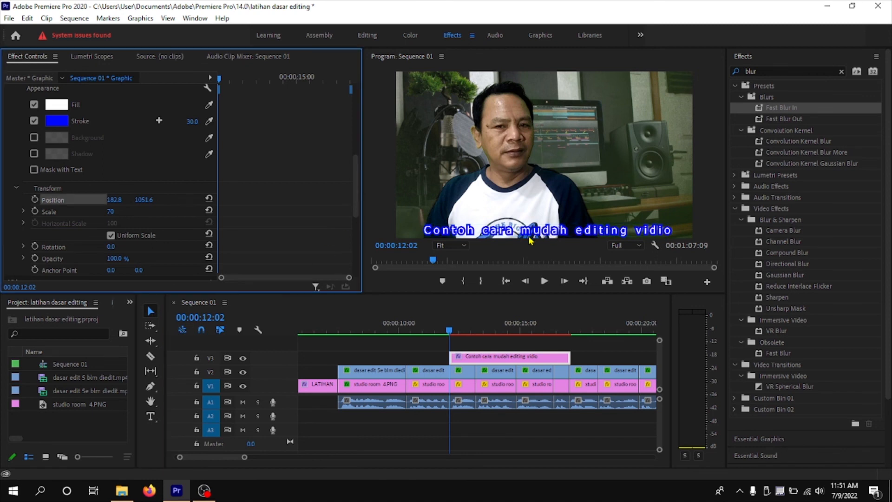
drag(219, 77, 271, 90)
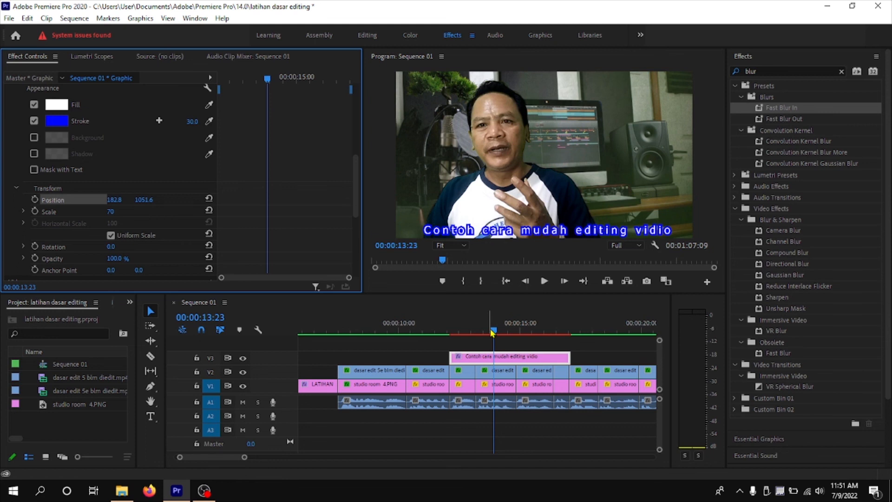
- Turn on Position keyframing for the caption at 00:00:13:14 and add a second keyframe with the same position at about 00:00:15:19
drag(496, 333, 482, 334)
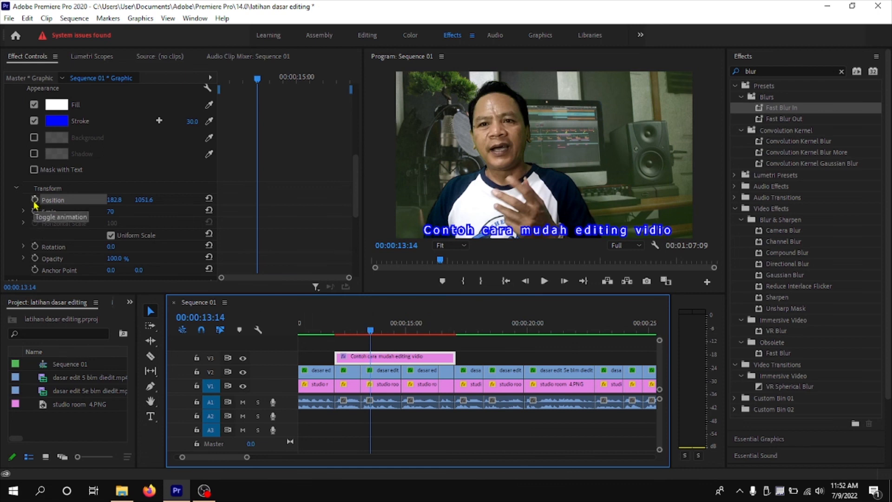
click(35, 200)
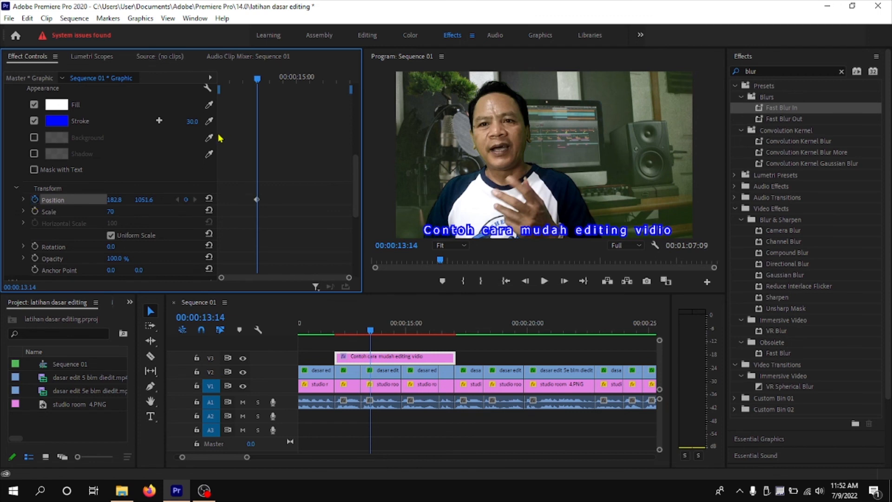
drag(258, 81, 290, 79)
click(424, 332)
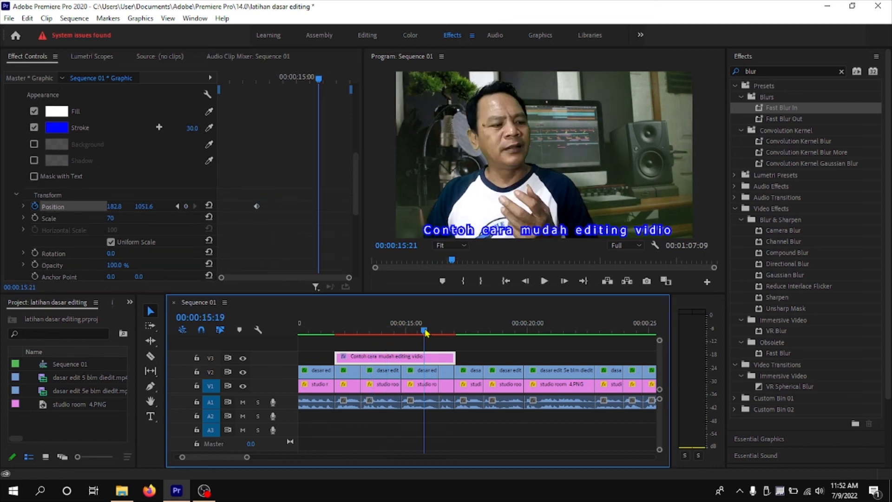
click(186, 206)
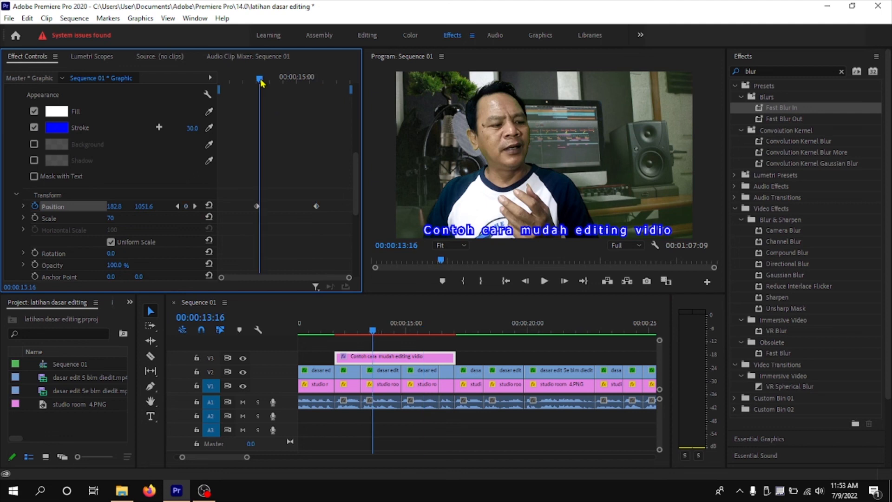
- At the caption clip's end, 00:00:17:00, keyframe its horizontal position at about -1605.2 so it exits past the frame's left edge
click(258, 79)
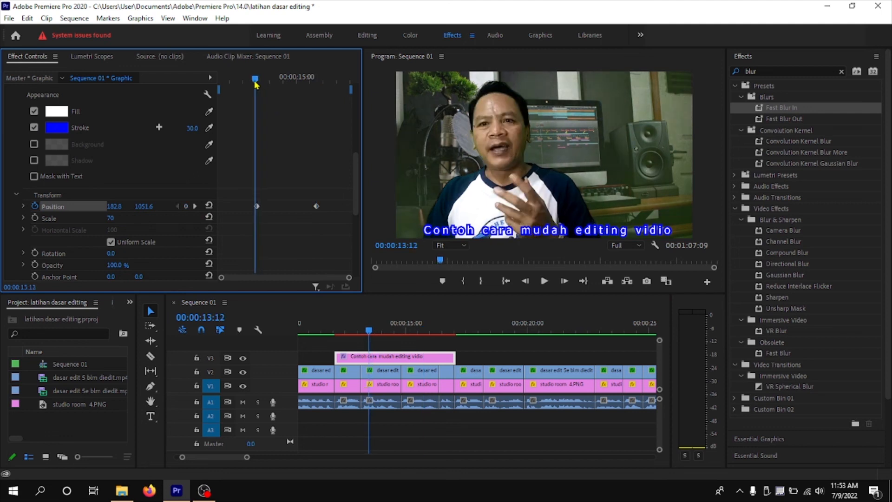
key(ctrl)
key(ctrl)
drag(256, 80, 315, 79)
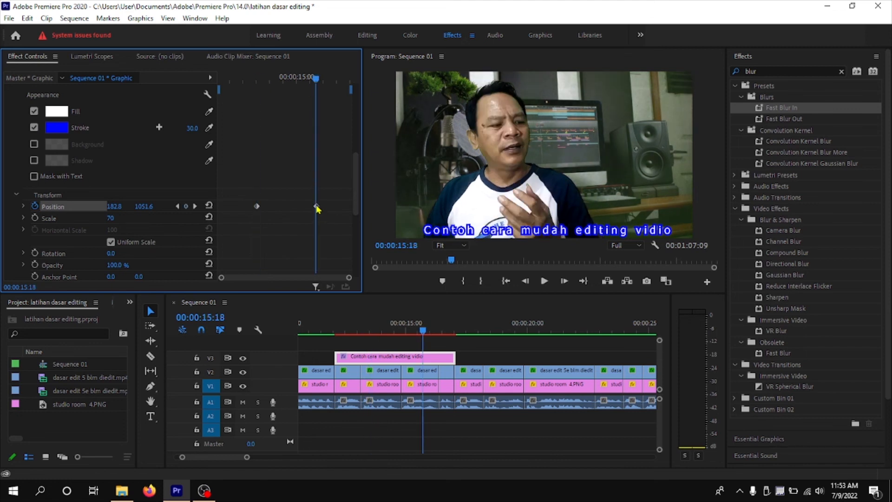
drag(318, 80, 352, 74)
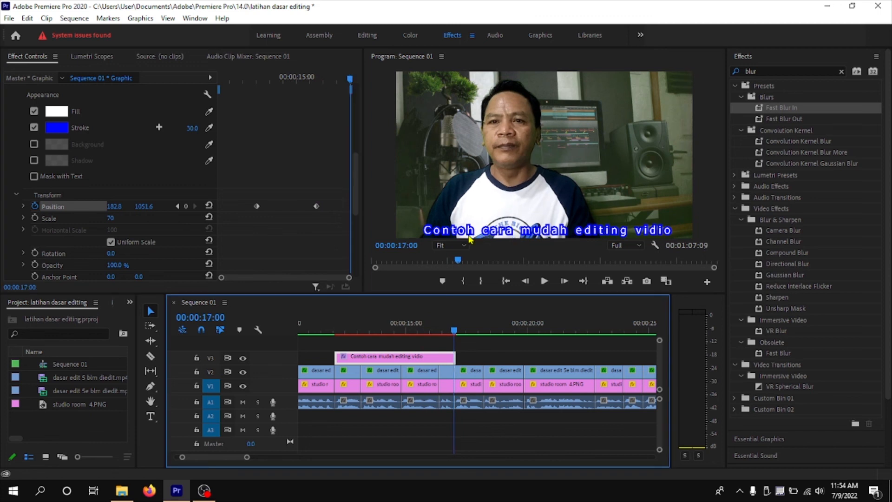
key(ctrl)
drag(114, 210, 0, 210)
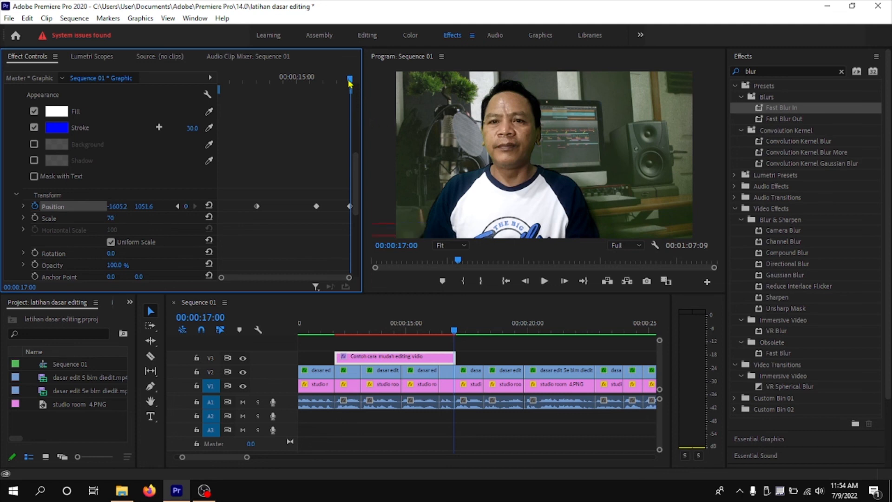
- At the caption clip's start, 00:00:12:02, keyframe its horizontal position at about 1910.8, past the frame's right edge, and play the slide animation
drag(350, 83, 219, 95)
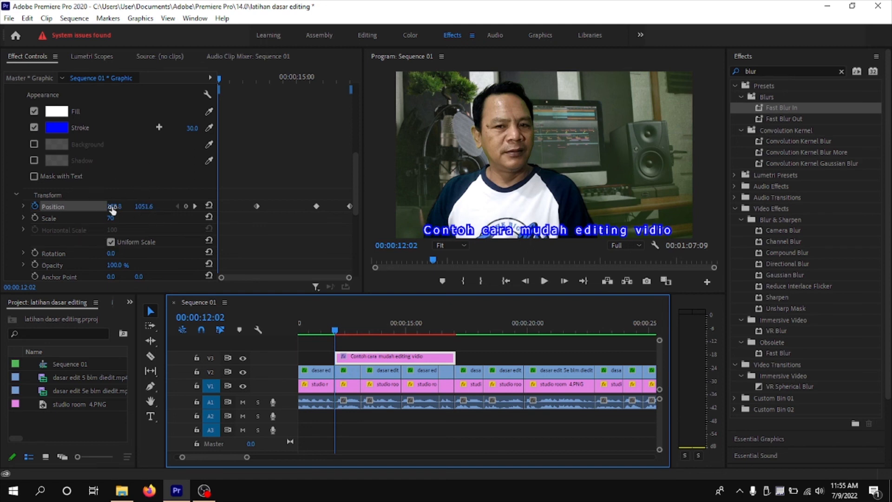
drag(112, 210, 646, 209)
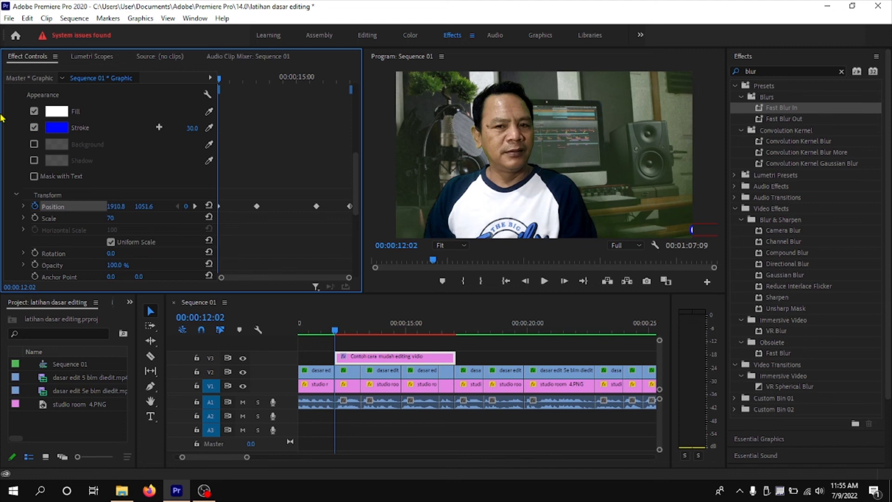
click(544, 281)
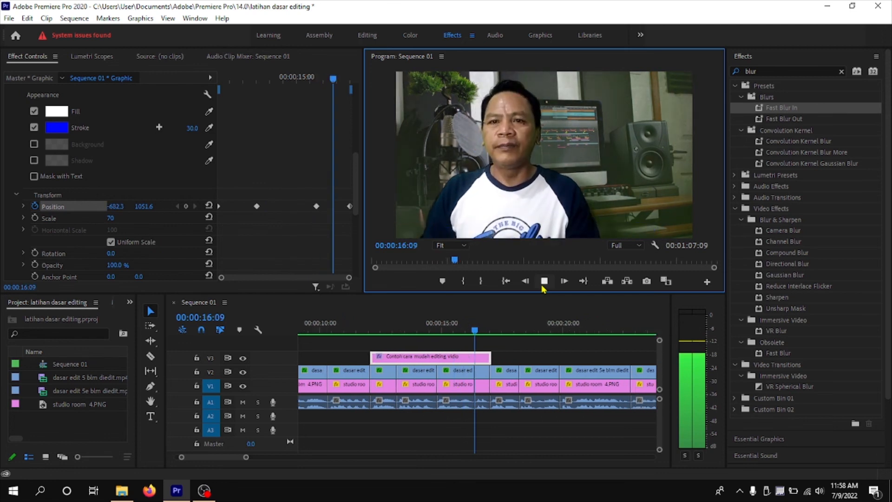
click(544, 280)
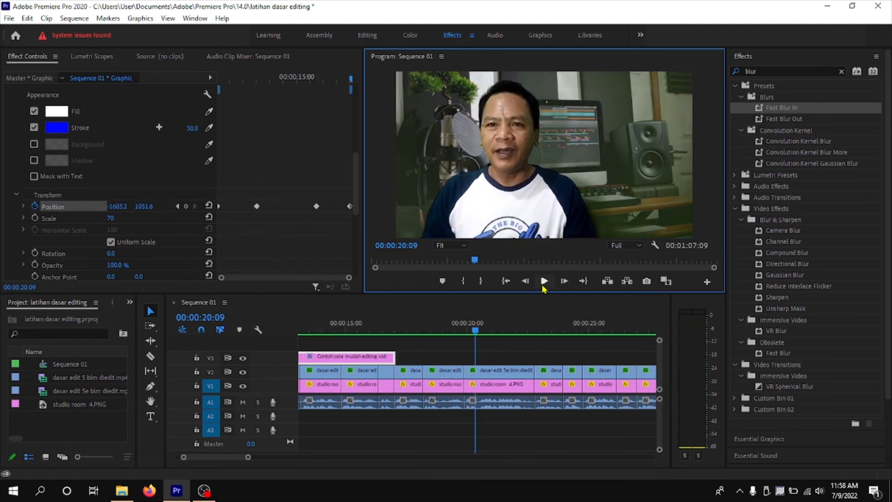
- Duplicate the animated caption clip along track V3 at intervals over the remaining footage, including a copy starting at about 00:00:42:00
scroll(421, 354, down, 5)
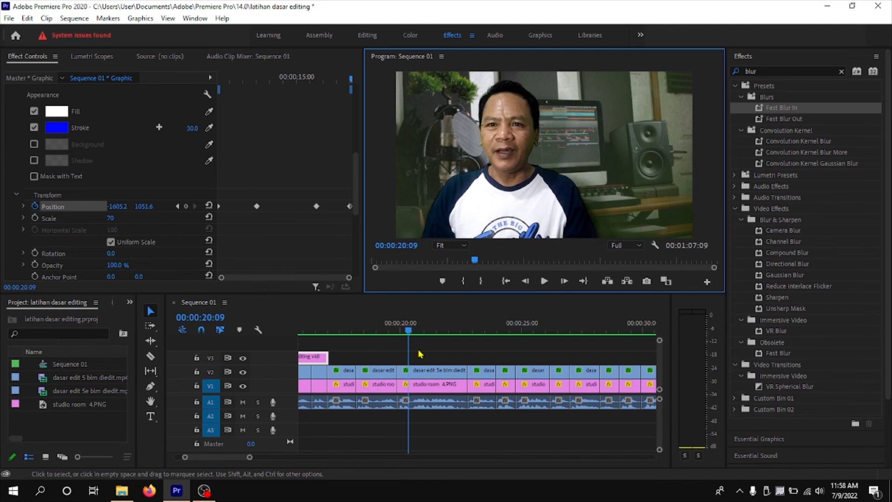
scroll(421, 354, up, 4)
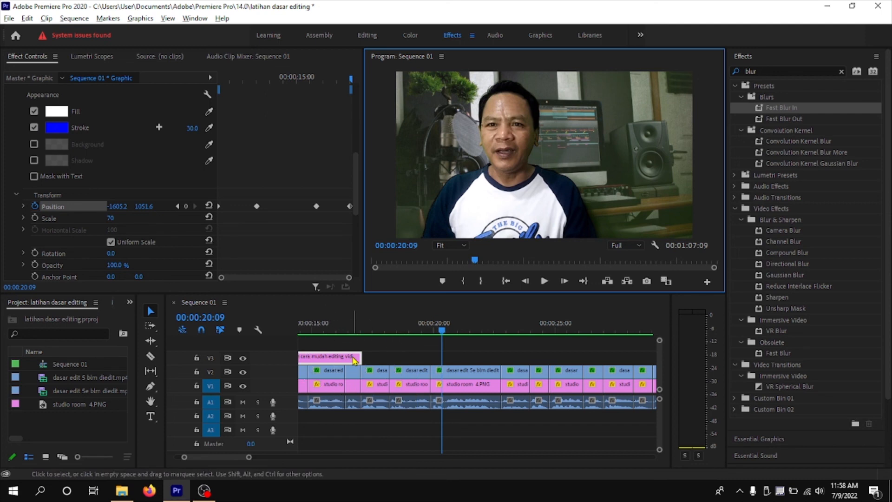
drag(354, 359, 614, 358)
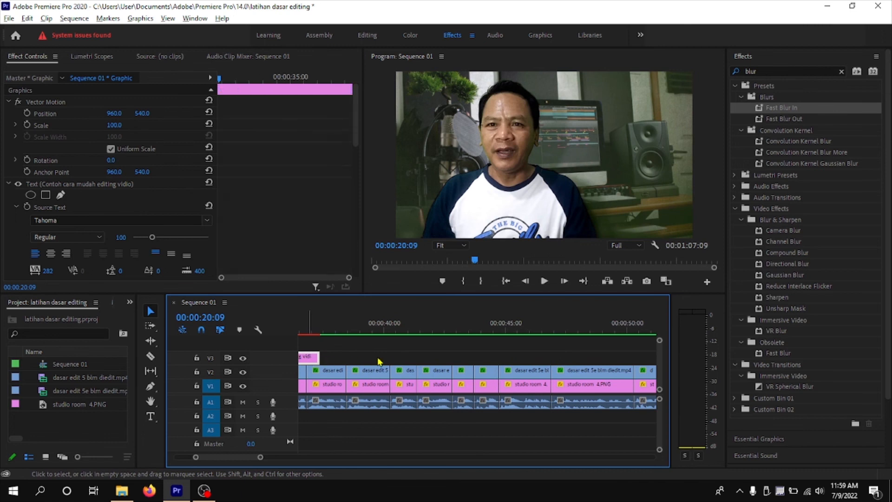
drag(308, 358, 544, 364)
scroll(507, 435, down, 3)
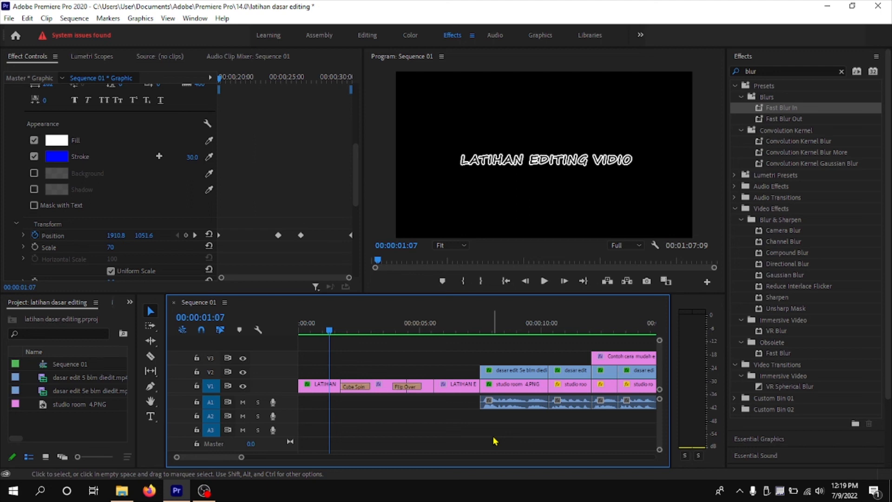
- Play the sequence from the opening title at 00:00:01:07 through the repeated captions to review the edit, and stop playback
click(546, 283)
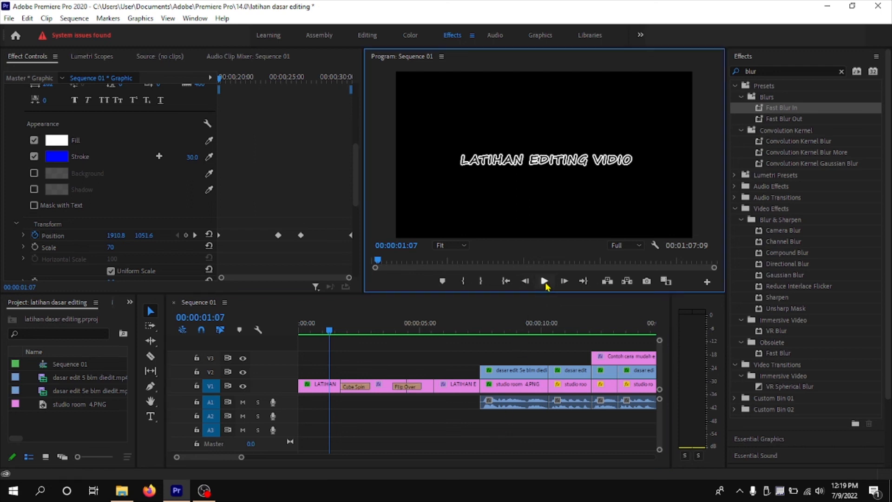
click(544, 281)
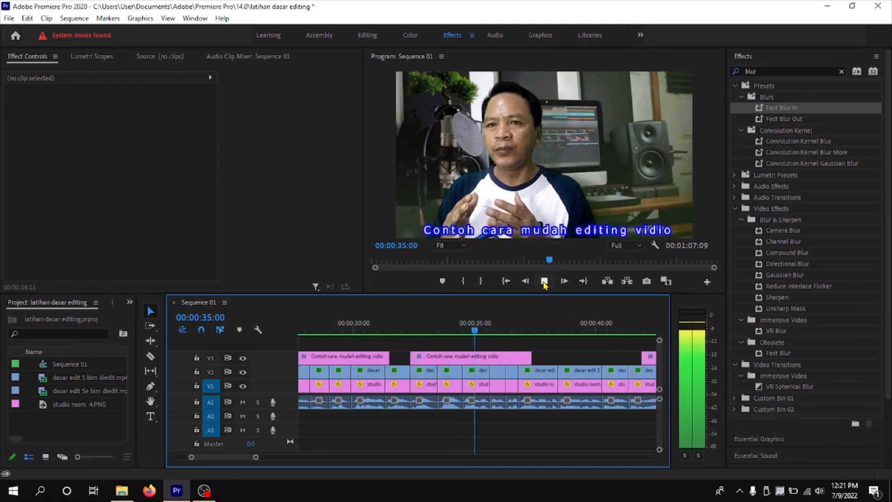
click(545, 281)
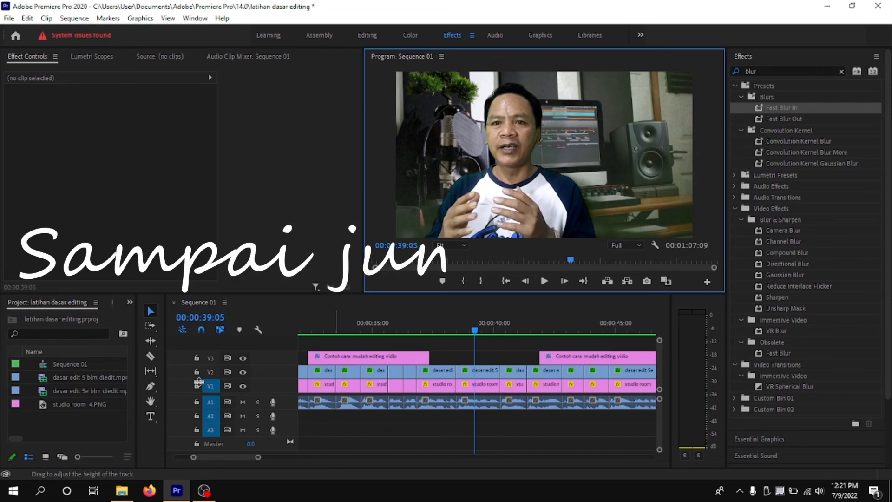